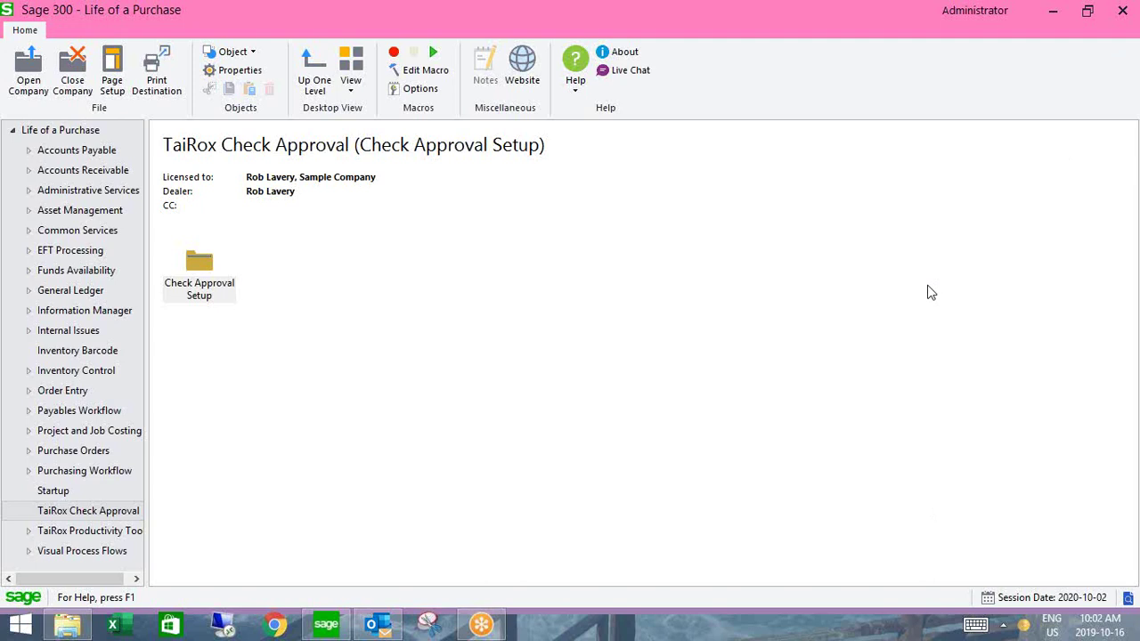
# Open the Check Approval Setup and view the choices for the levels of check approval.
pyautogui.doubleClick(198, 270)
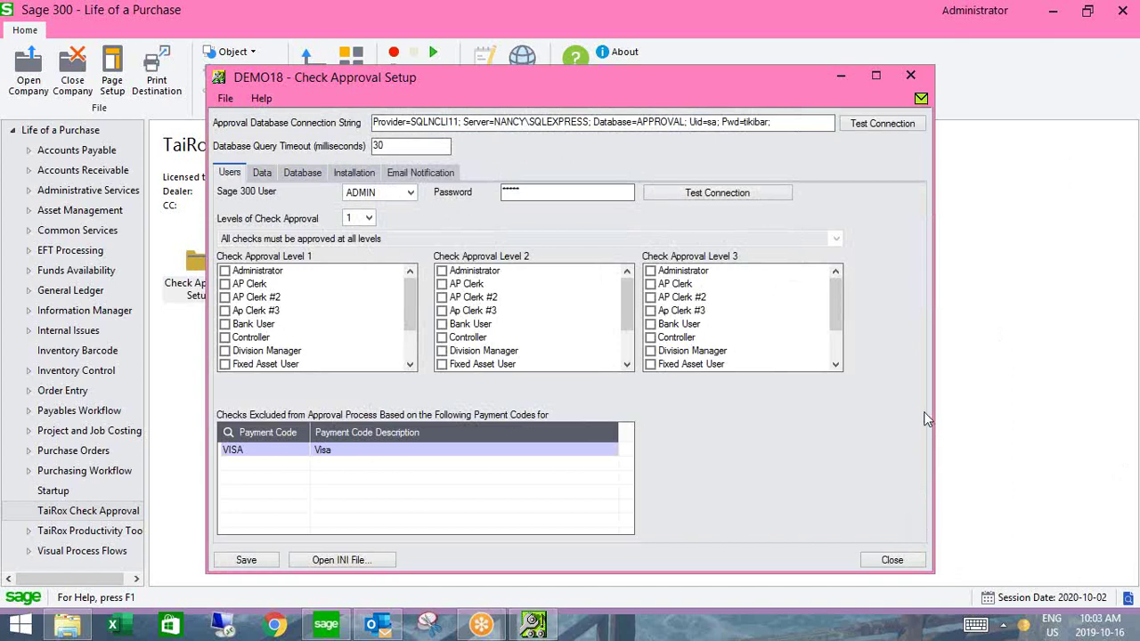
pyautogui.moveTo(677, 86); pyautogui.dragTo(569, 75)
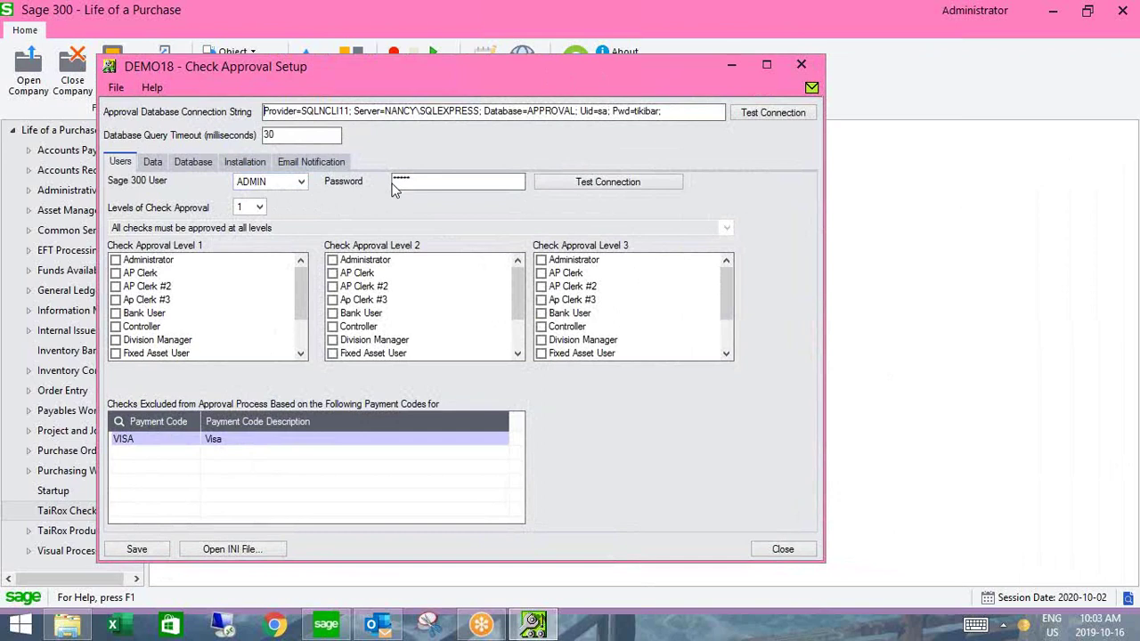
pyautogui.click(260, 208)
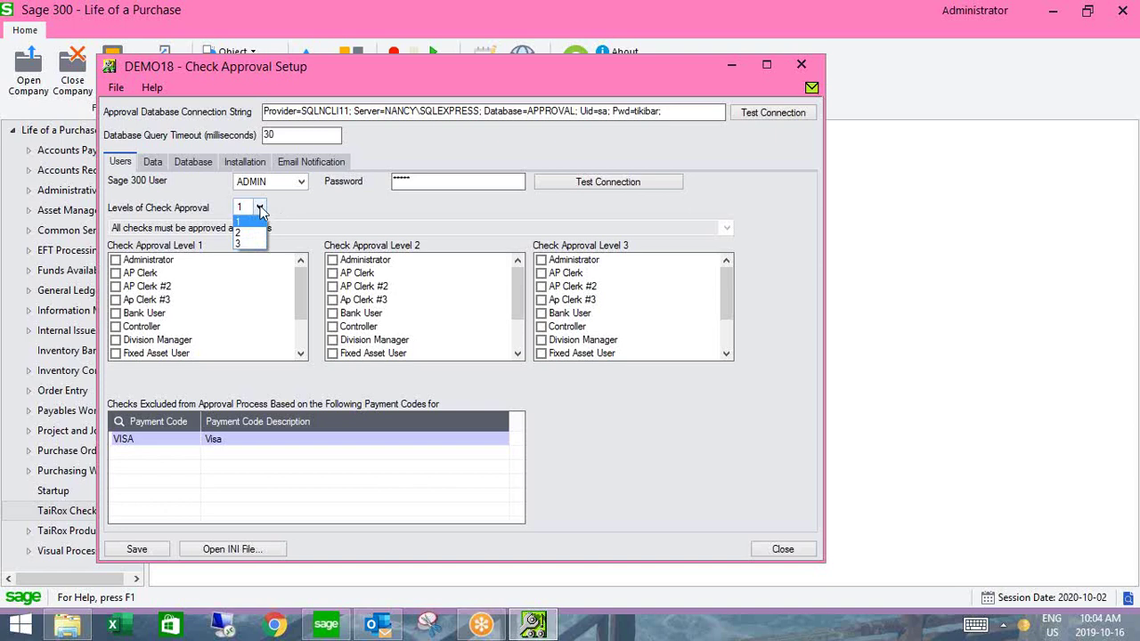
pyautogui.click(260, 208)
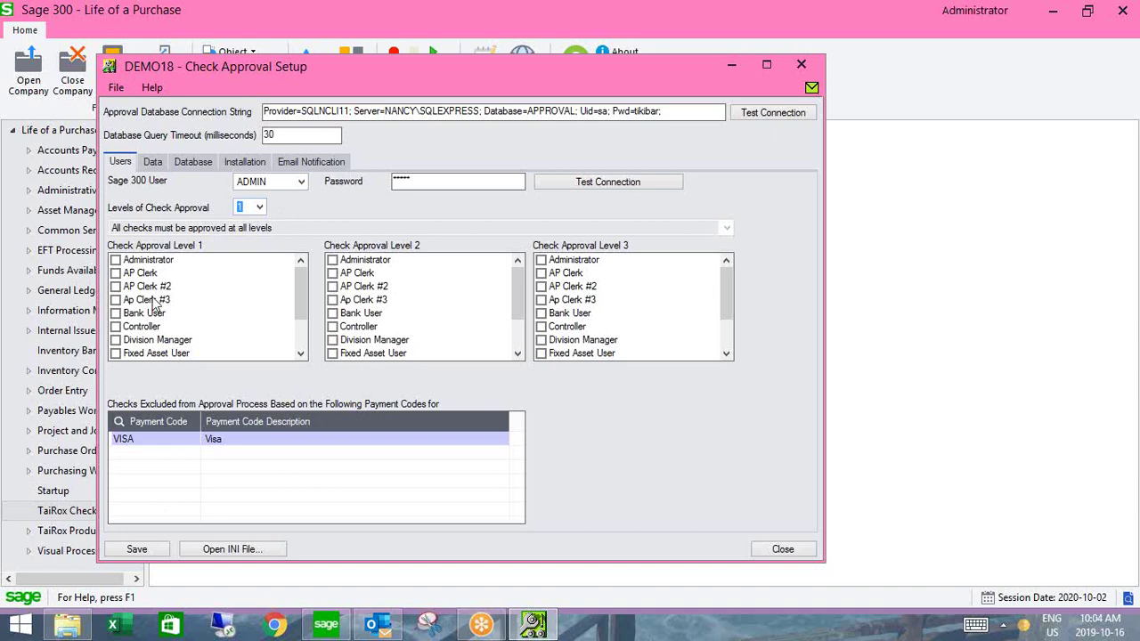
# Set the levels of check approval to 2, accept the change, and view the rules for approving checks across levels.
pyautogui.click(260, 208)
pyautogui.click(254, 236)
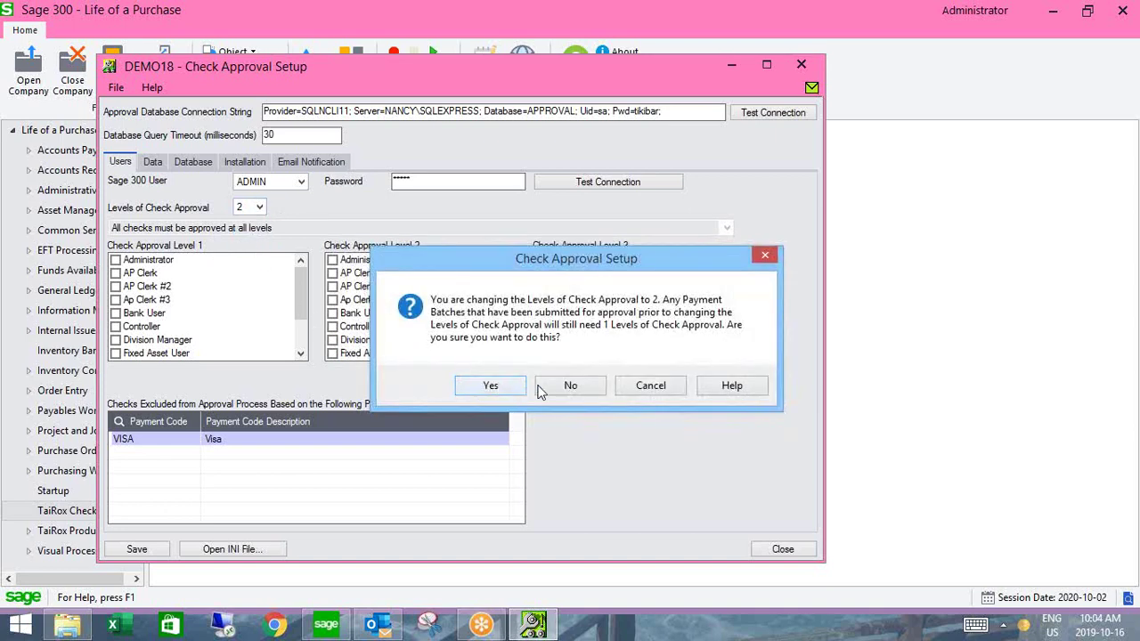
pyautogui.click(496, 388)
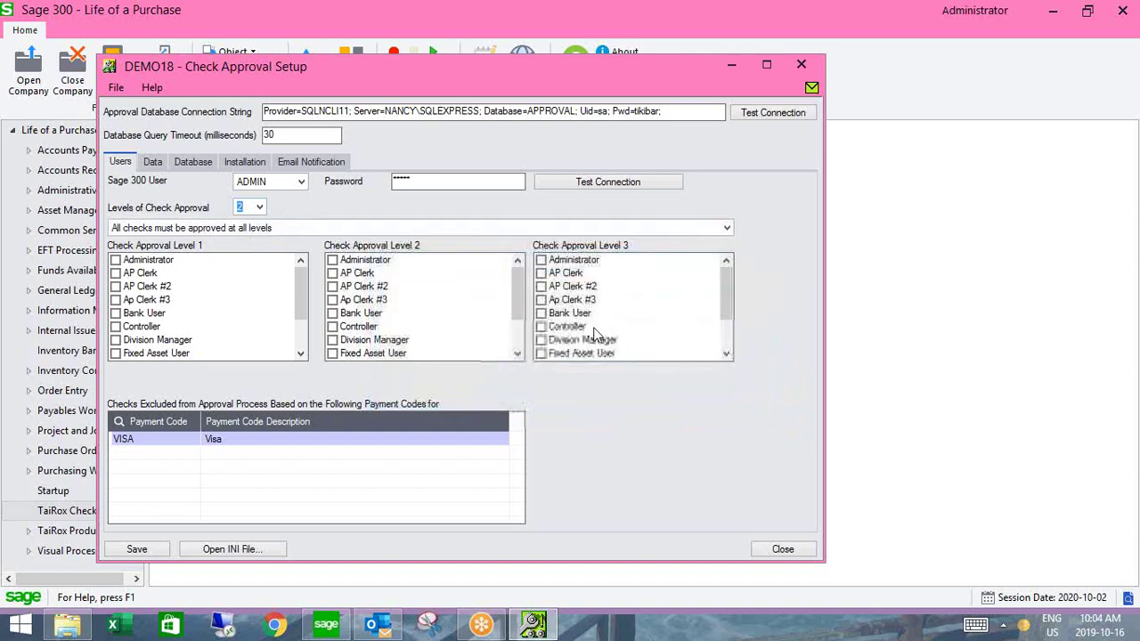
pyautogui.click(727, 229)
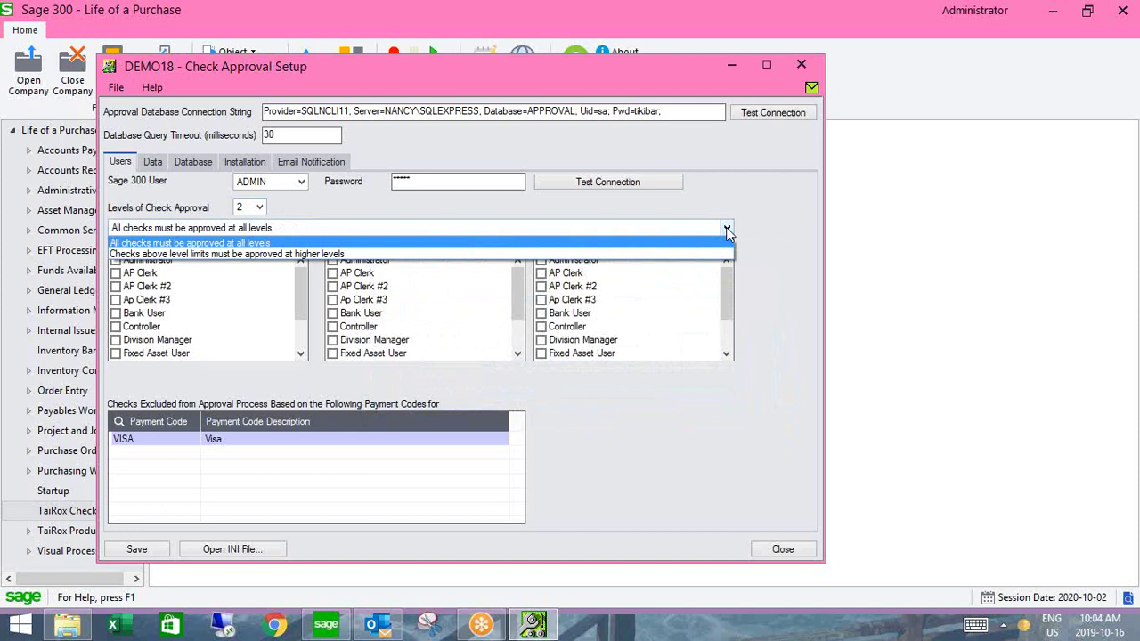
pyautogui.click(263, 229)
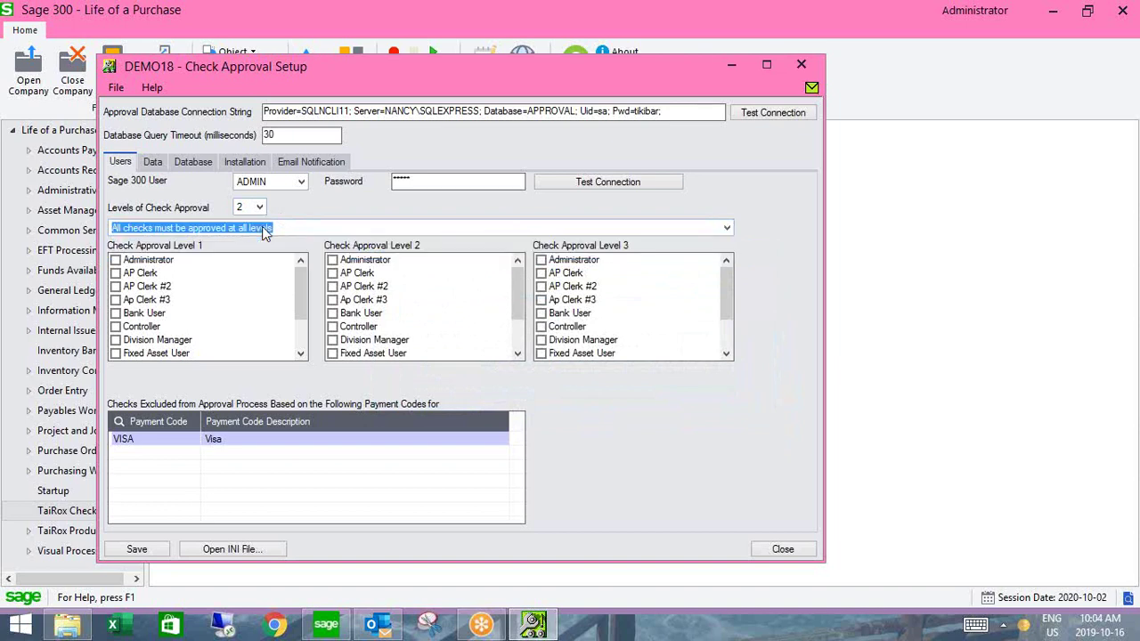
# Return the levels of check approval to 1 and accept the change.
pyautogui.click(260, 208)
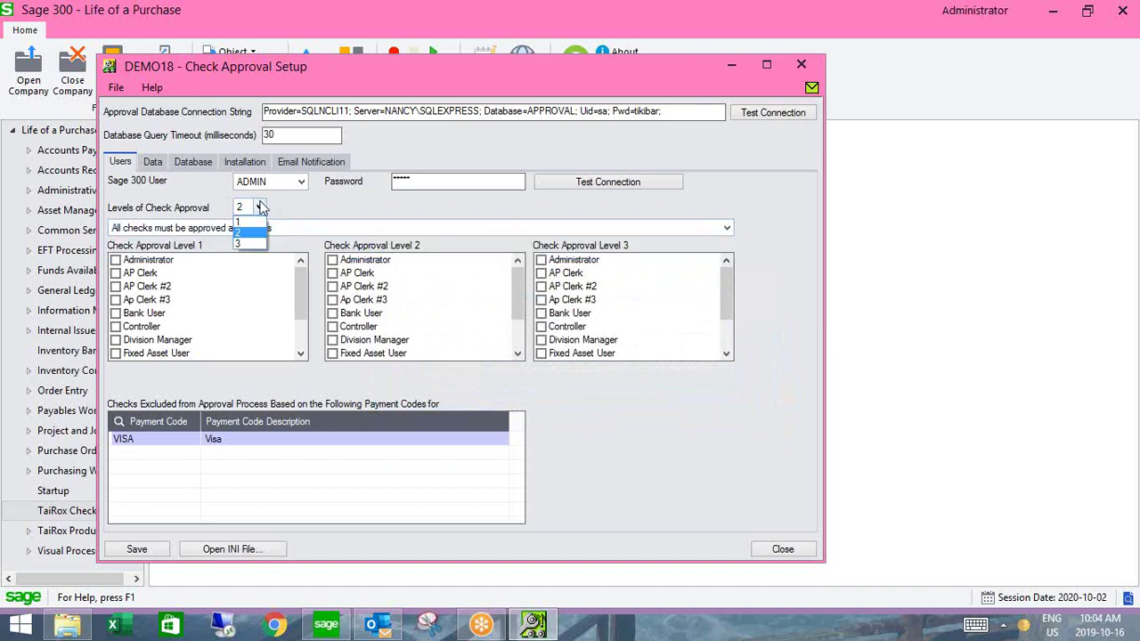
pyautogui.click(254, 230)
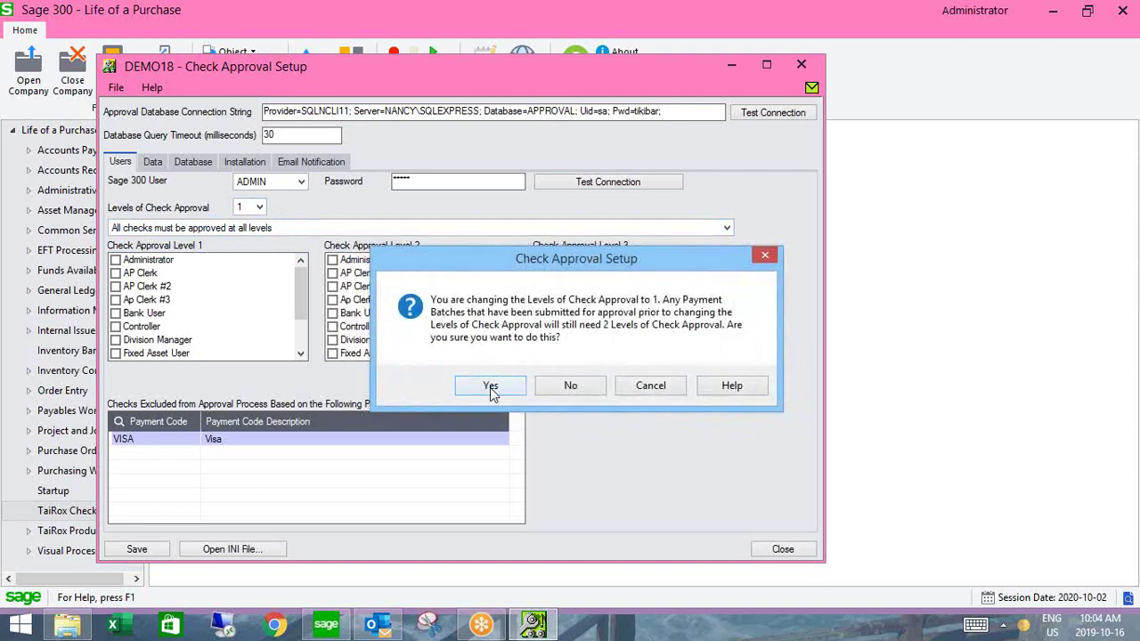
pyautogui.click(492, 392)
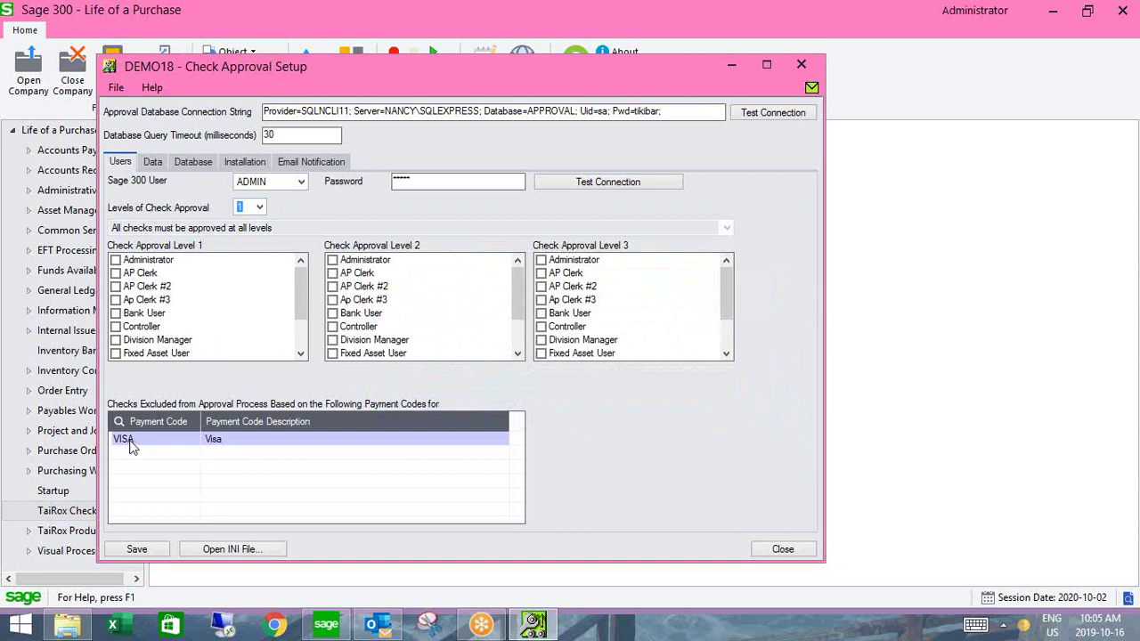
# Load the check batches for all companies in the approval data and view the database table options.
pyautogui.click(153, 164)
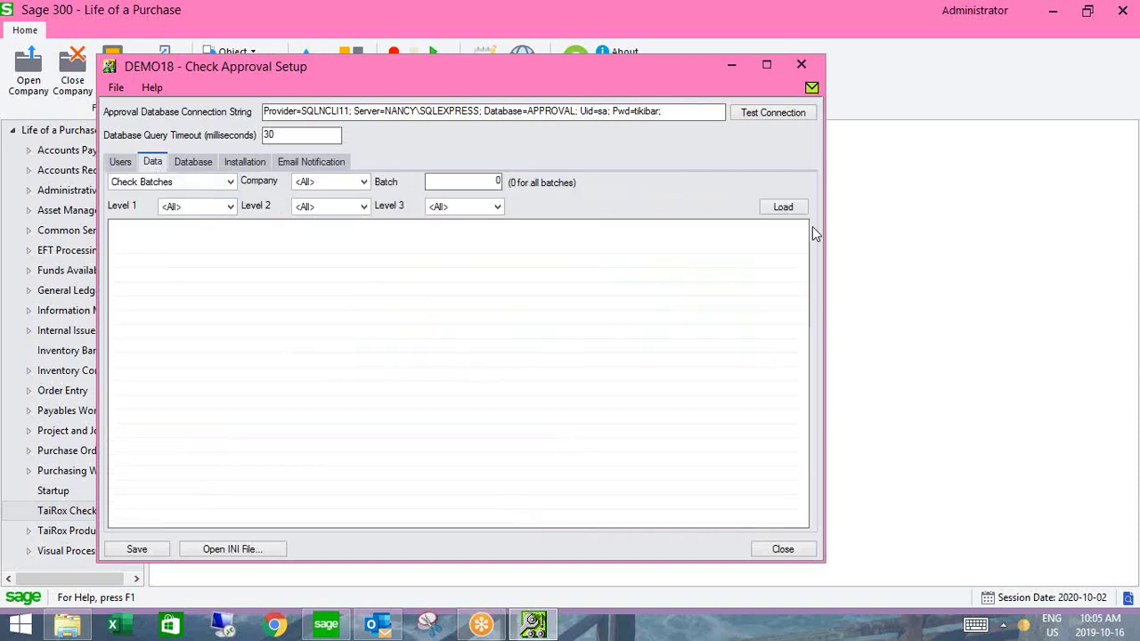
pyautogui.click(792, 209)
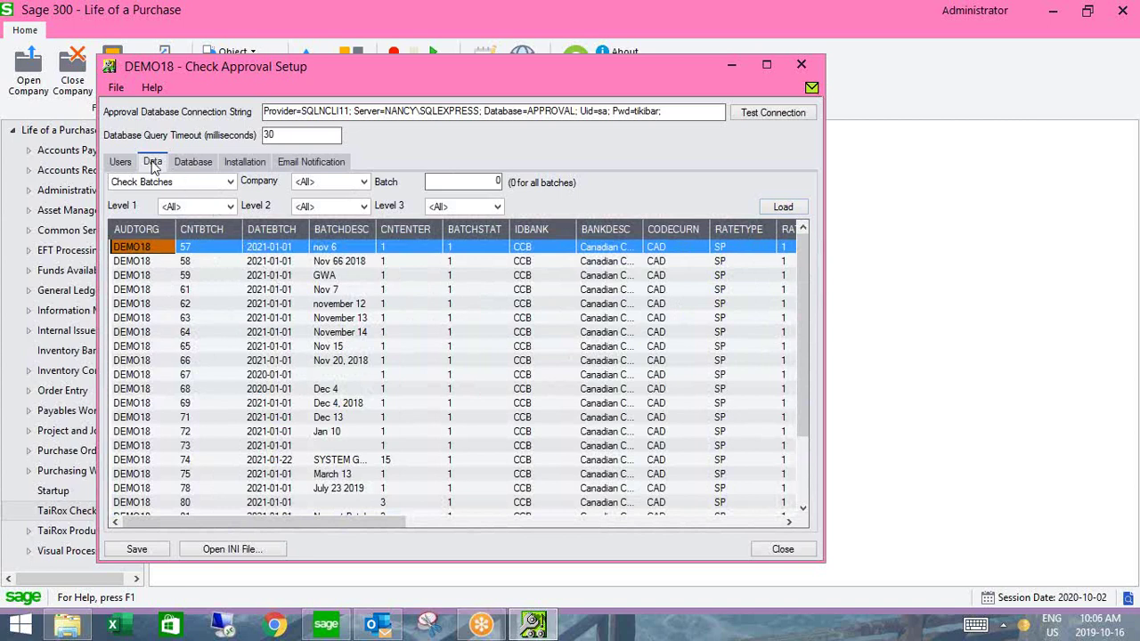
pyautogui.click(196, 167)
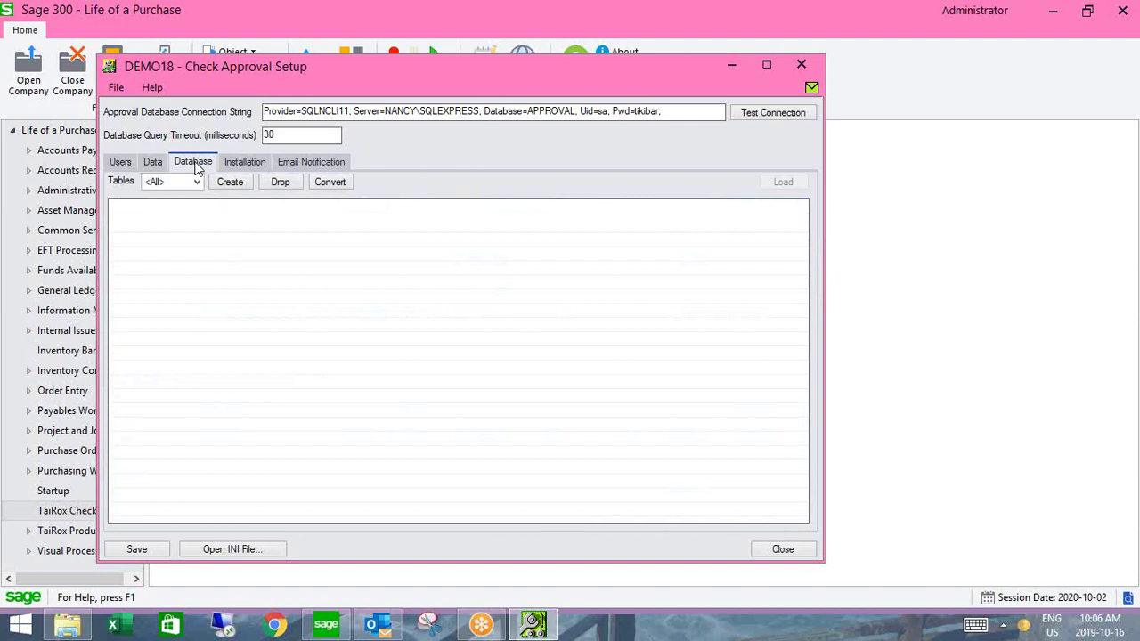
# Review the installation options for the default check approval status and the email notification settings, closing the setup without changes.
pyautogui.click(241, 165)
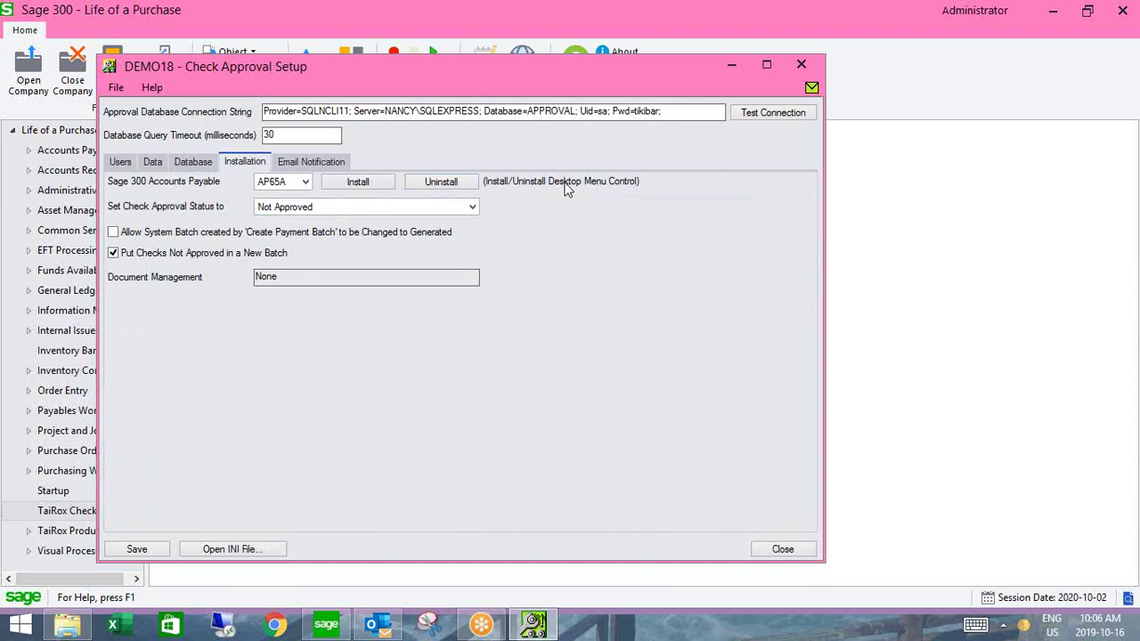
pyautogui.click(473, 208)
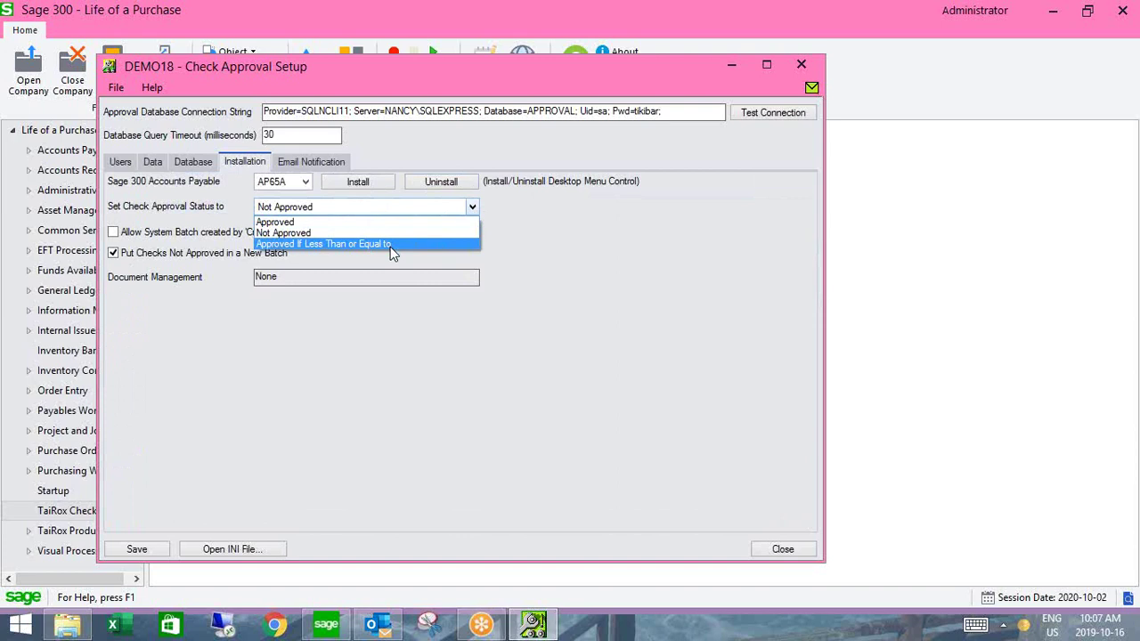
pyautogui.click(381, 233)
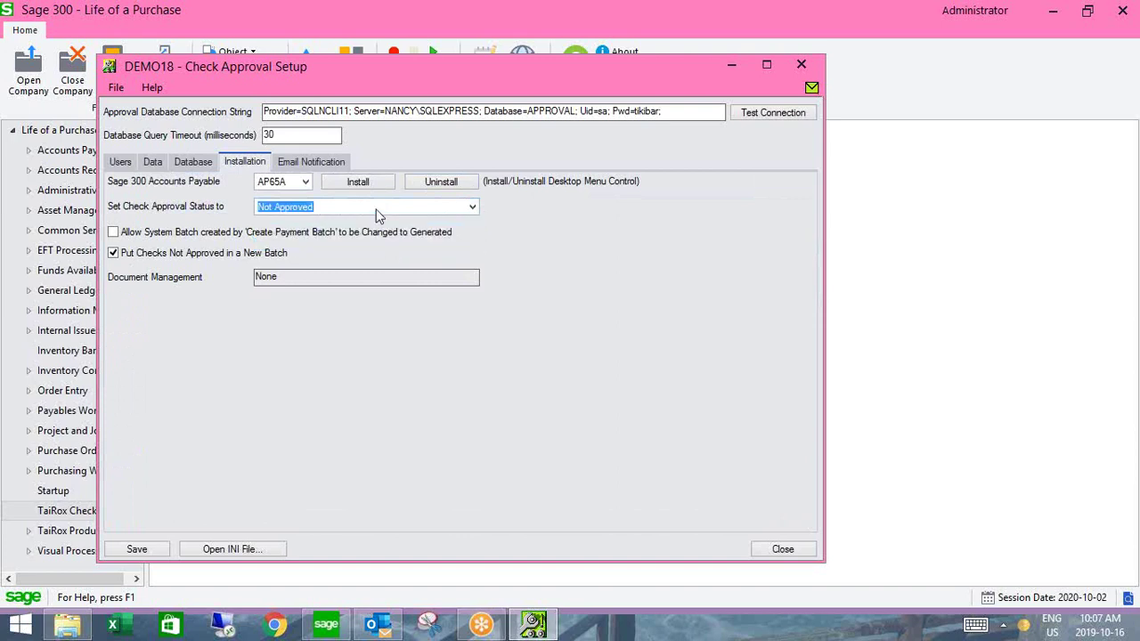
pyautogui.click(323, 164)
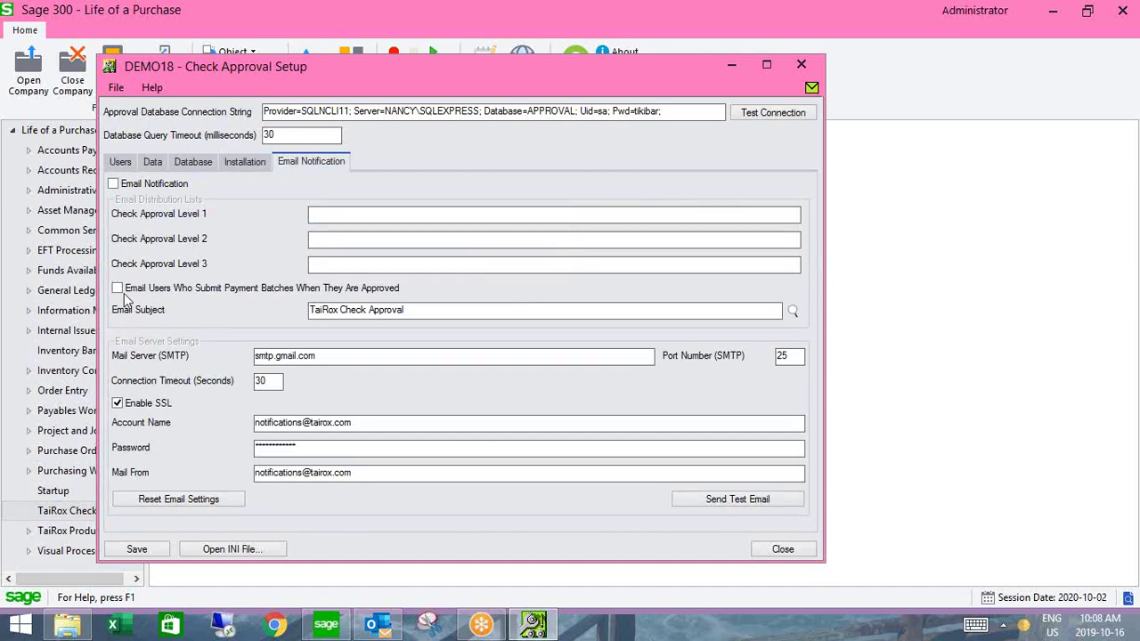
pyautogui.click(799, 64)
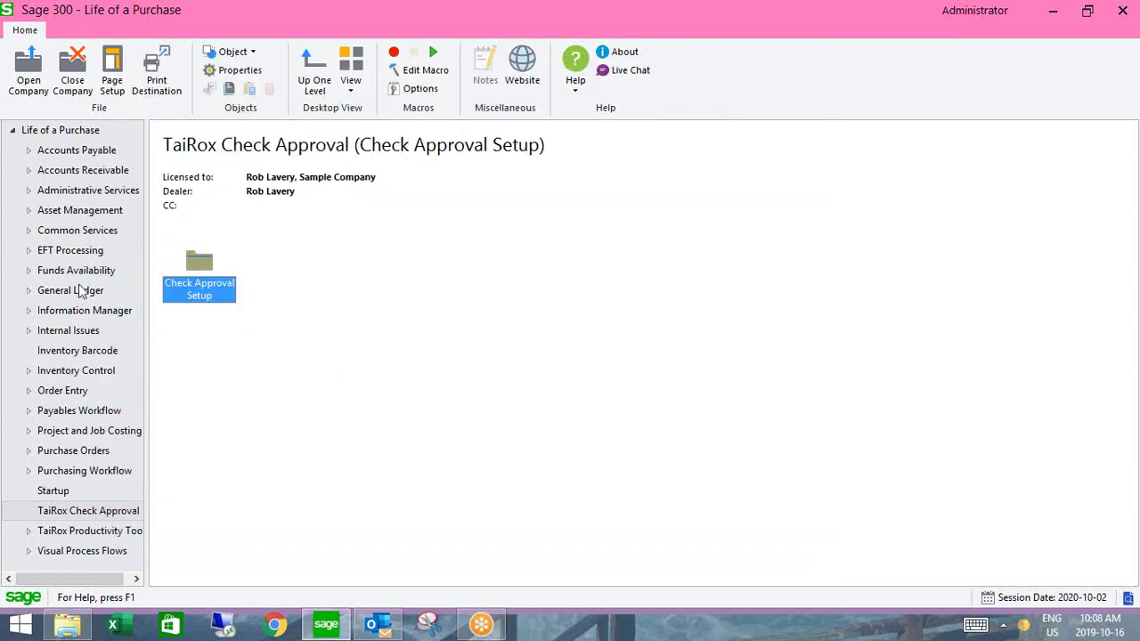
# Open the Extended Payment Batch List from the Accounts Payable transactions.
pyautogui.click(29, 151)
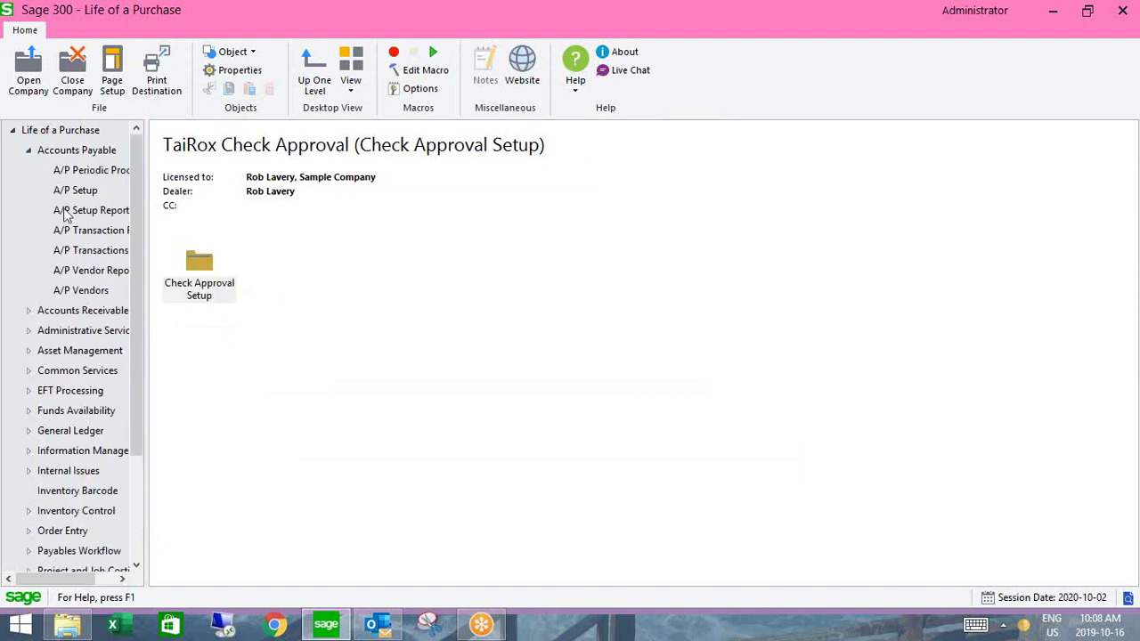
pyautogui.click(79, 251)
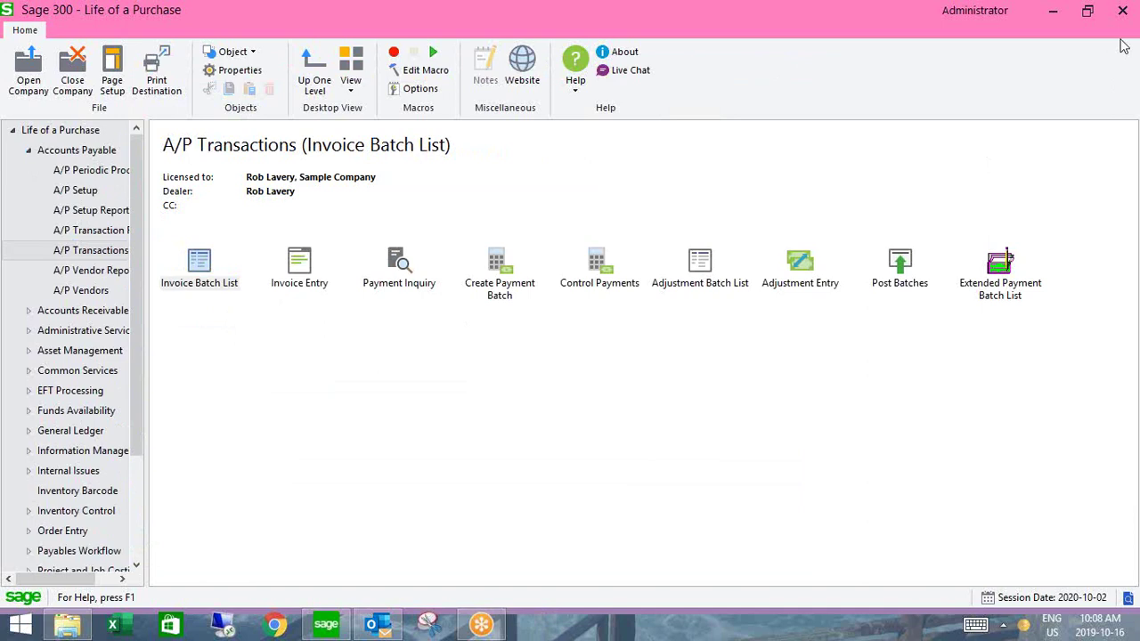
pyautogui.click(1002, 269)
pyautogui.doubleClick(1001, 269)
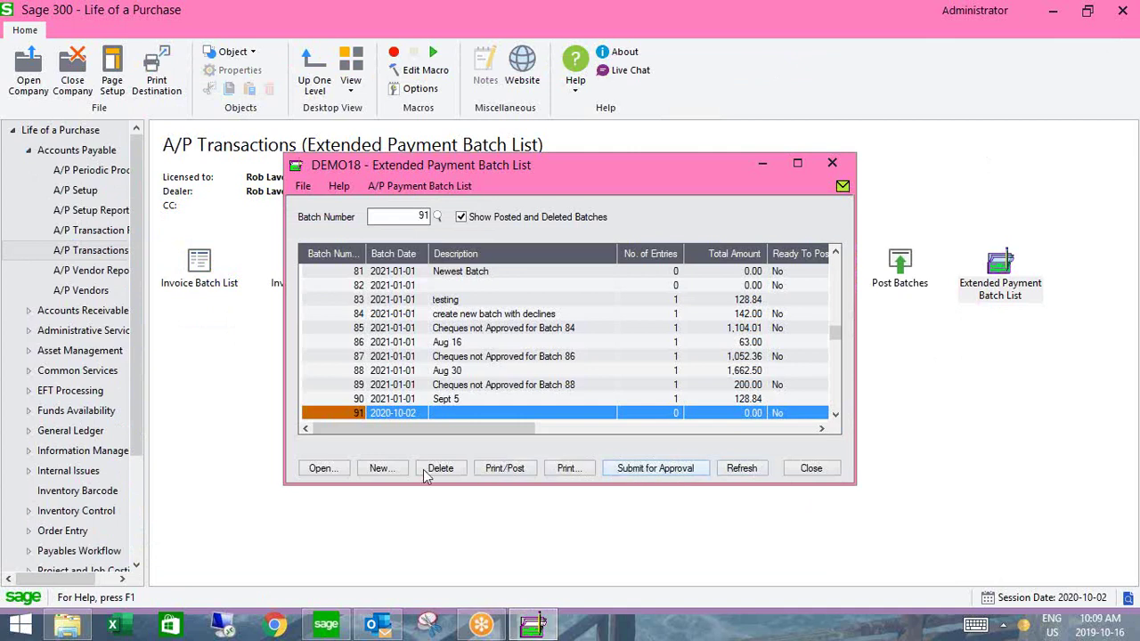
# Create a new payment batch described as "Oct 16" and copy that description into its first entry.
pyautogui.click(381, 472)
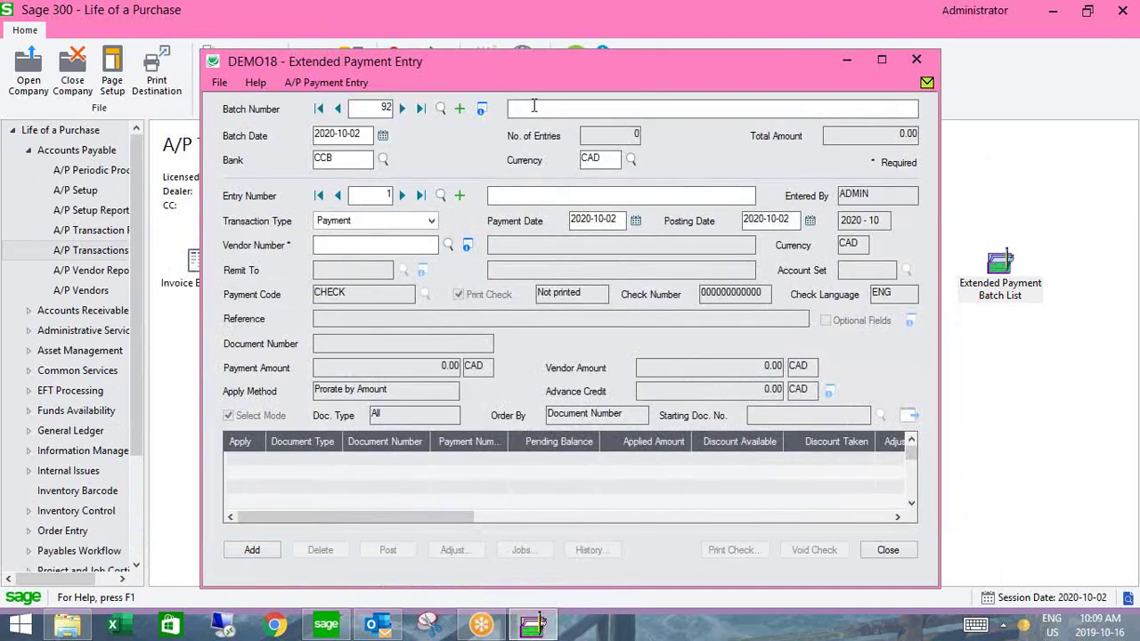
pyautogui.write('Oct 16')
pyautogui.moveTo(535, 106); pyautogui.dragTo(502, 106)
pyautogui.rightClick(520, 107)
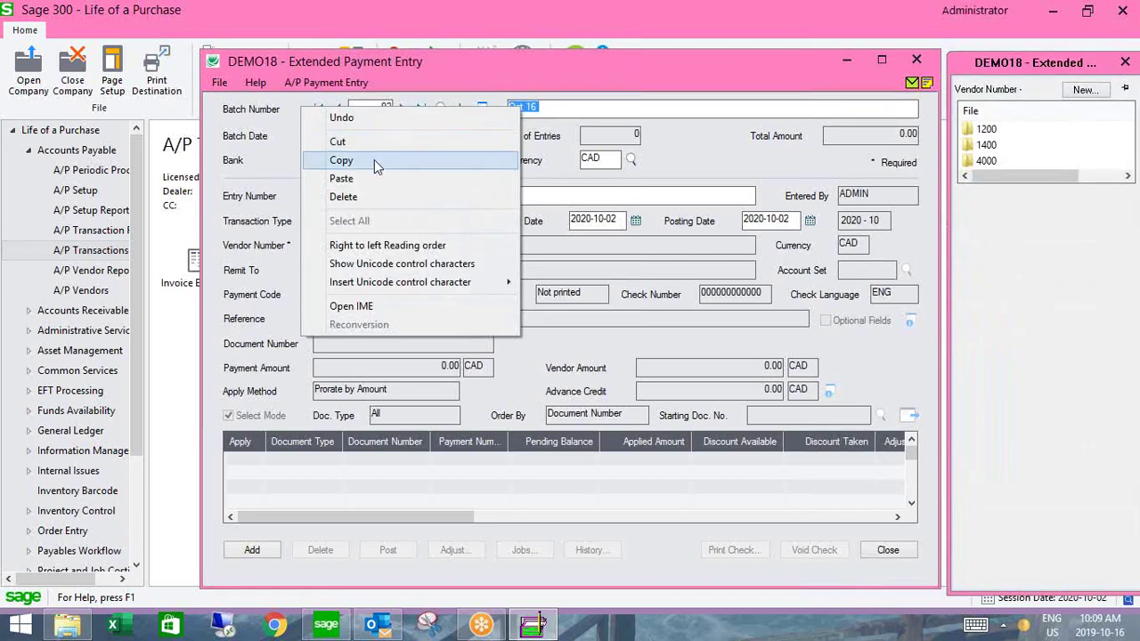
pyautogui.click(374, 160)
pyautogui.click(499, 197)
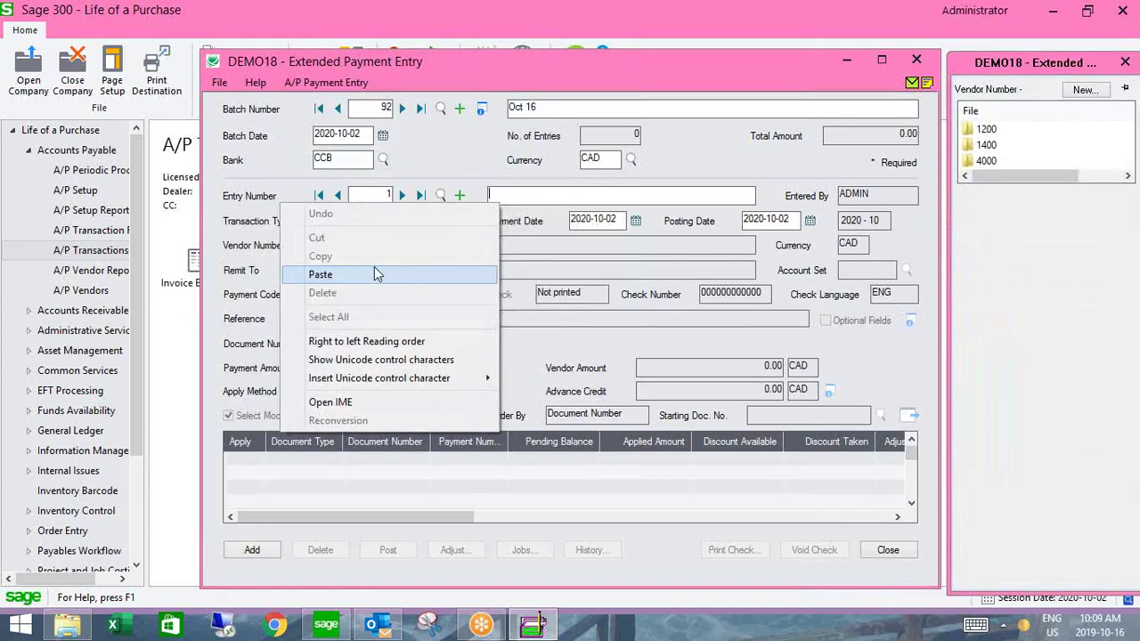
pyautogui.click(374, 272)
# Choose vendor 1200, Chloride Systems, for the first payment entry and dismiss the currency warning.
pyautogui.click(448, 245)
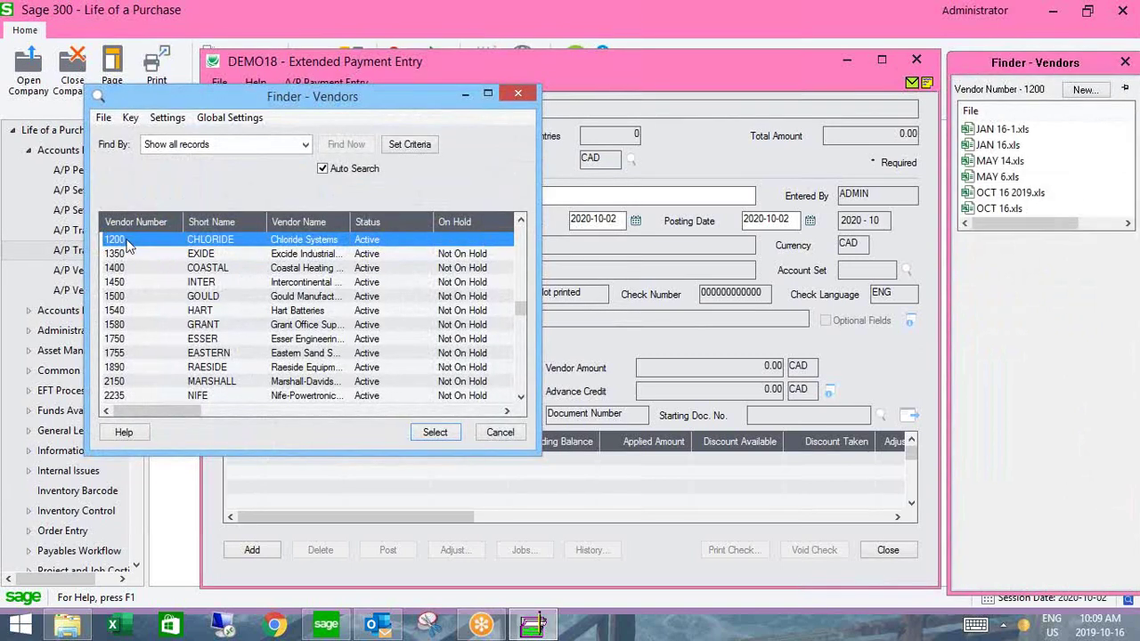
pyautogui.doubleClick(151, 239)
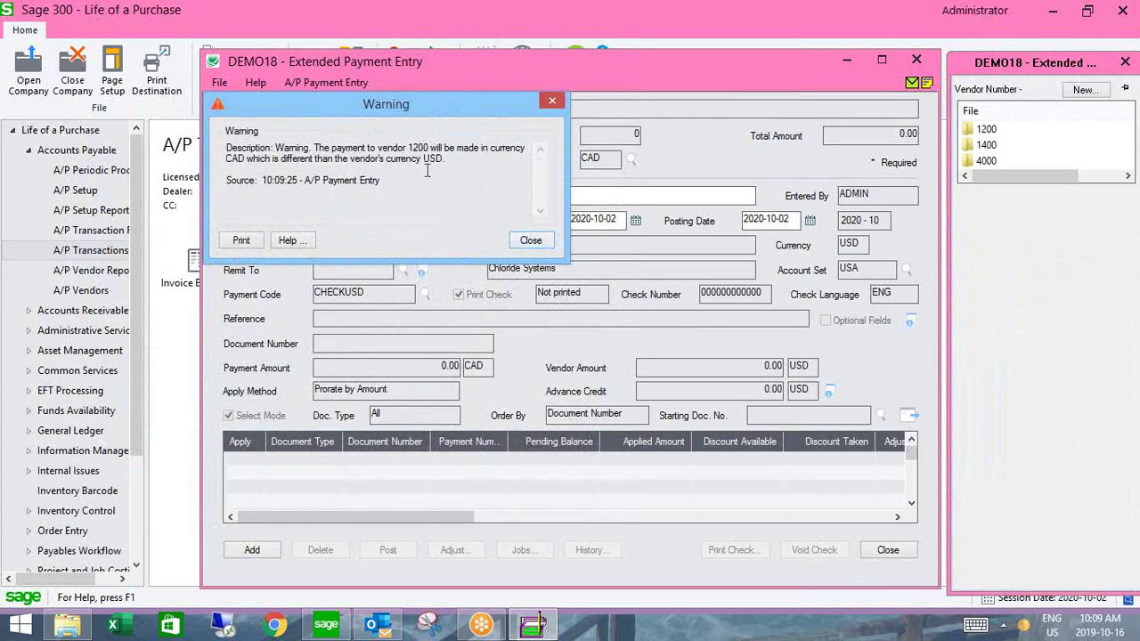
pyautogui.click(531, 242)
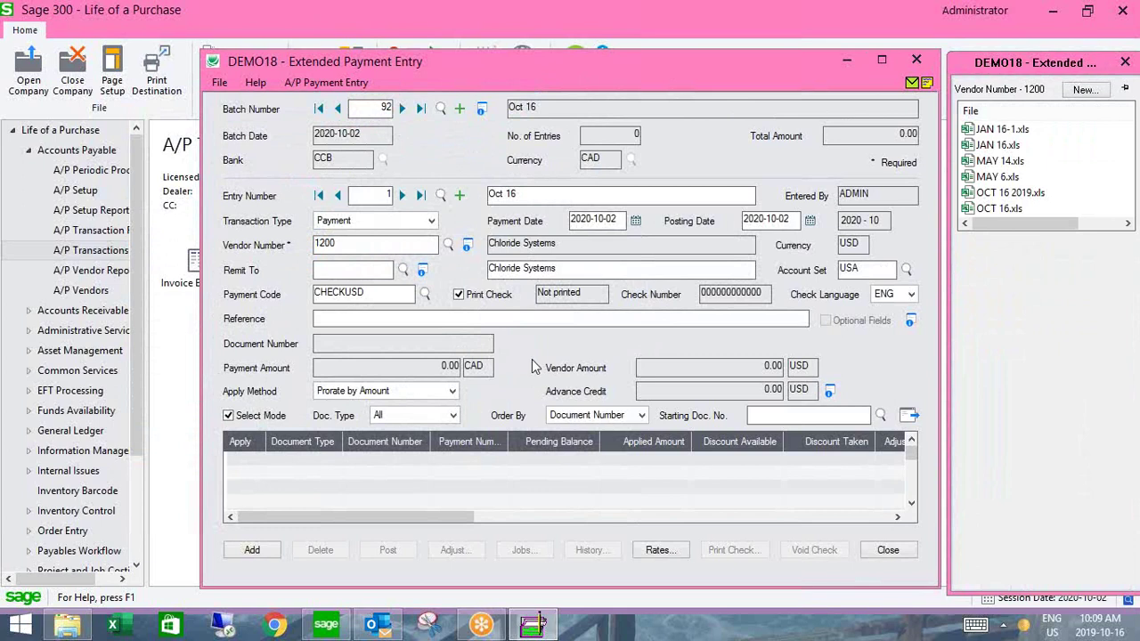
# Apply the payment to the vendor's OCT 16 2019 invoice and add the entry to the batch.
pyautogui.click(908, 415)
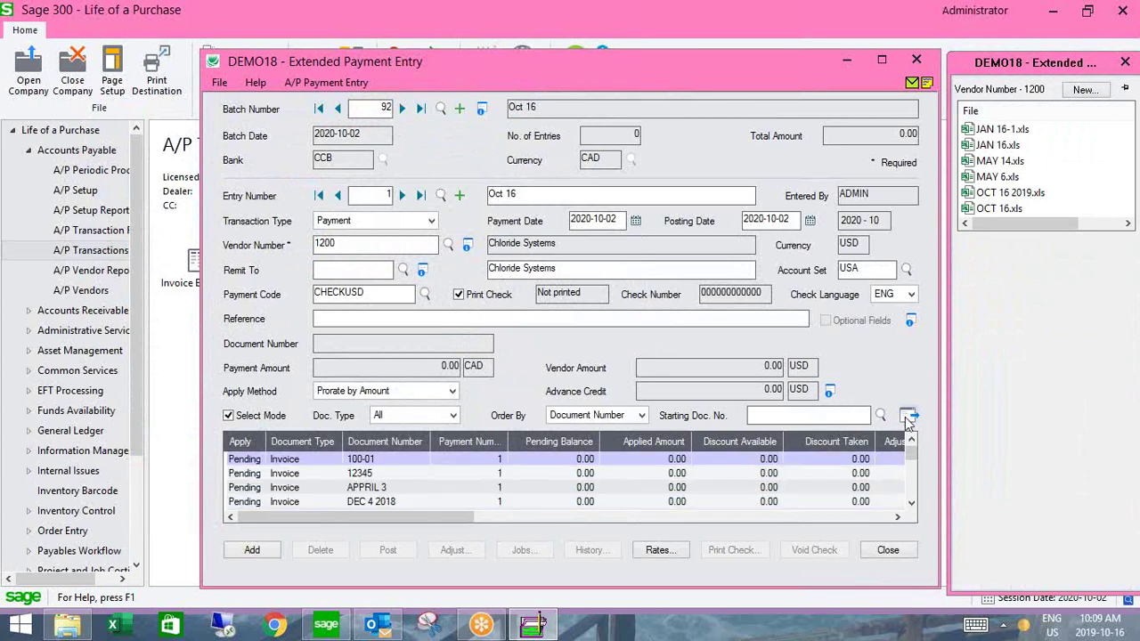
pyautogui.click(371, 464)
pyautogui.press('Down')
pyautogui.press('Down')
pyautogui.press('Down')
pyautogui.press('Down')
pyautogui.press('Down')
pyautogui.press('Down')
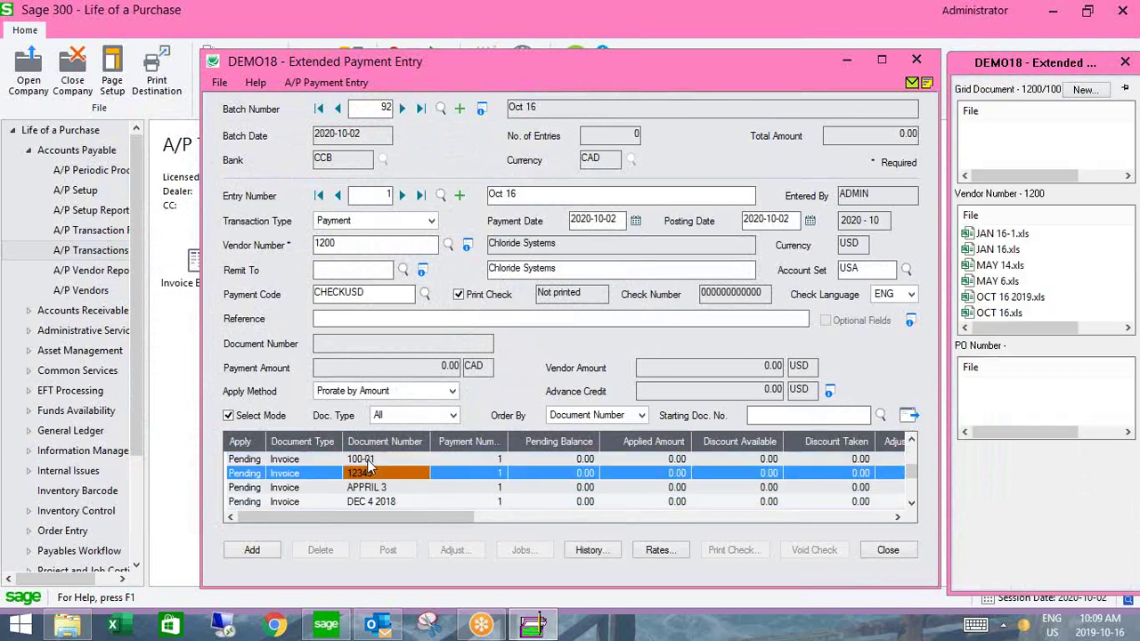
pyautogui.press('Down')
pyautogui.press('Down')
pyautogui.press('Down')
pyautogui.press('Down')
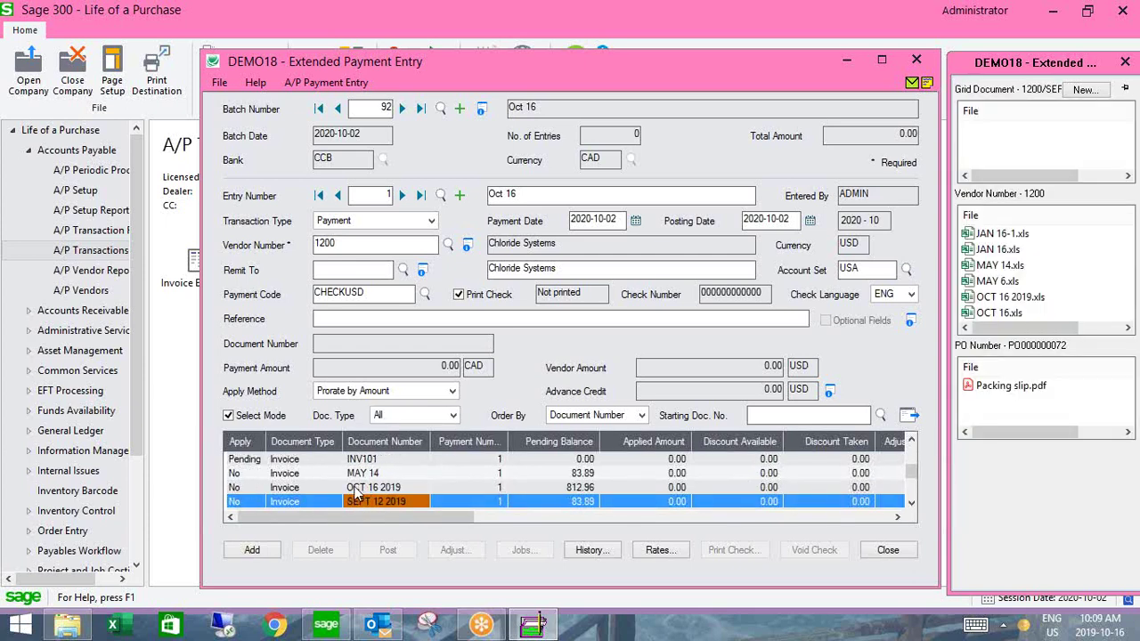
pyautogui.click(360, 488)
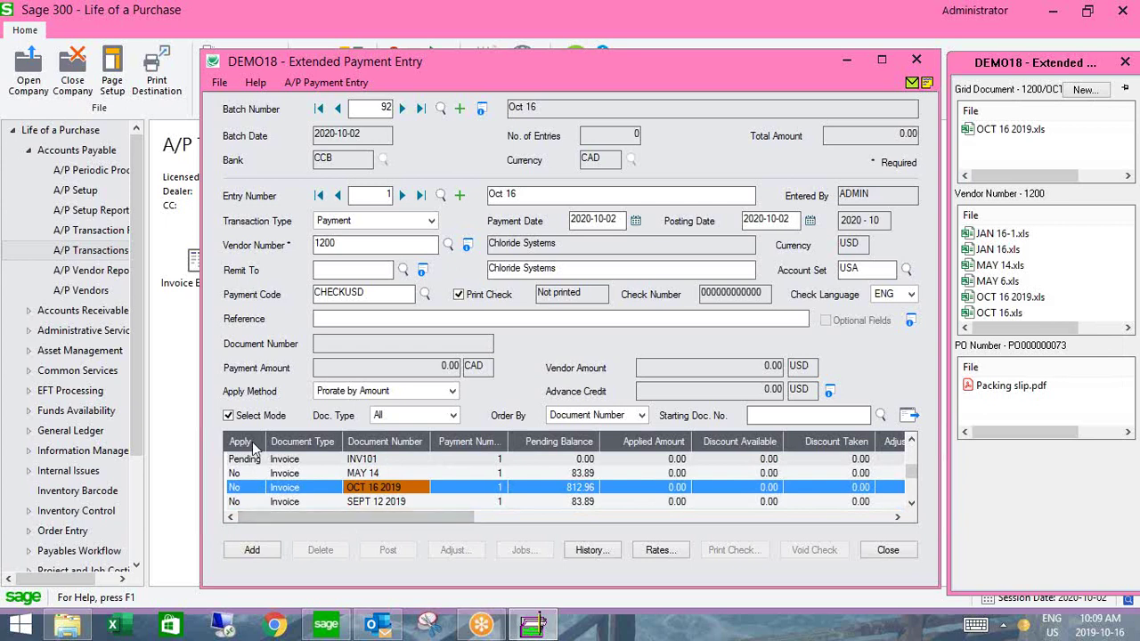
pyautogui.click(239, 489)
pyautogui.doubleClick(240, 489)
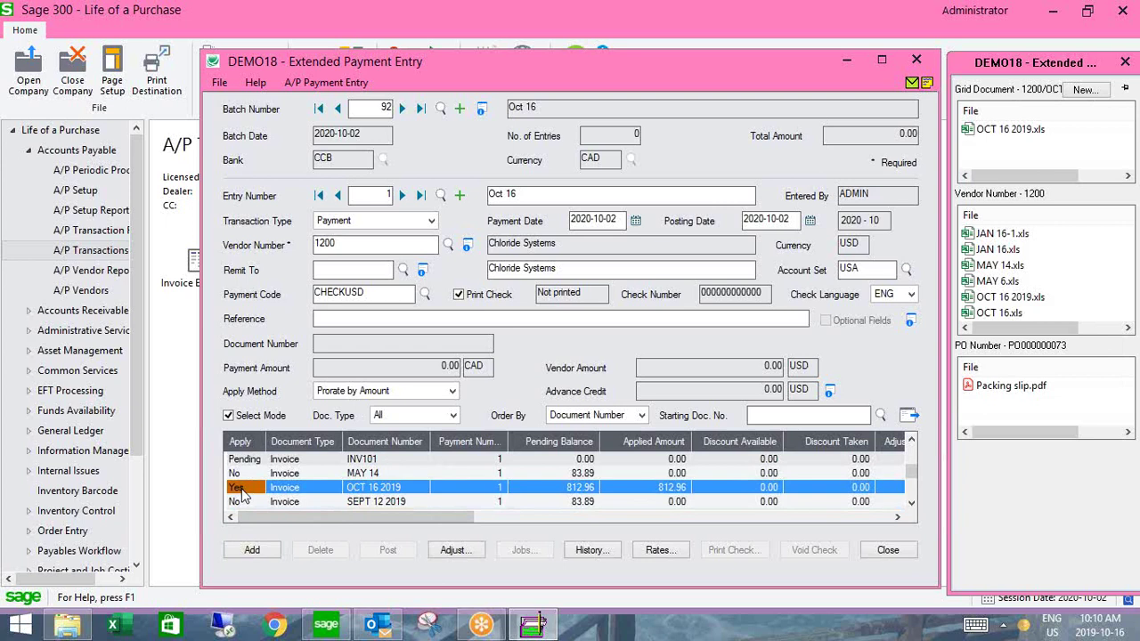
pyautogui.click(243, 551)
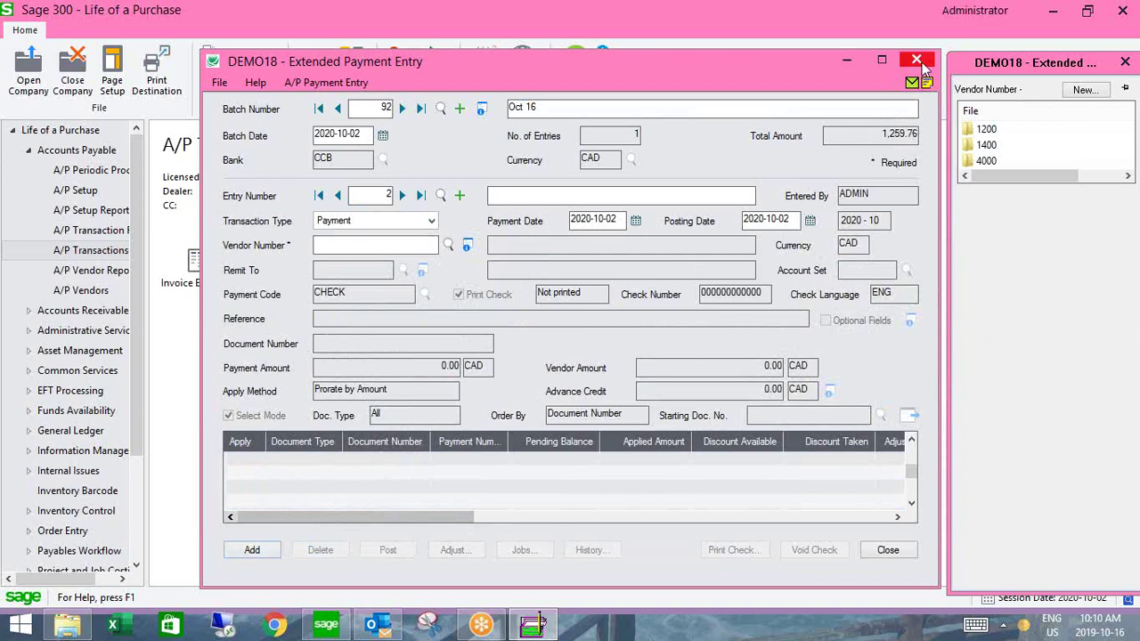
# Choose vendor 1400, Coastal Heating of Ottawa, for the second payment entry and load its open documents.
pyautogui.click(448, 247)
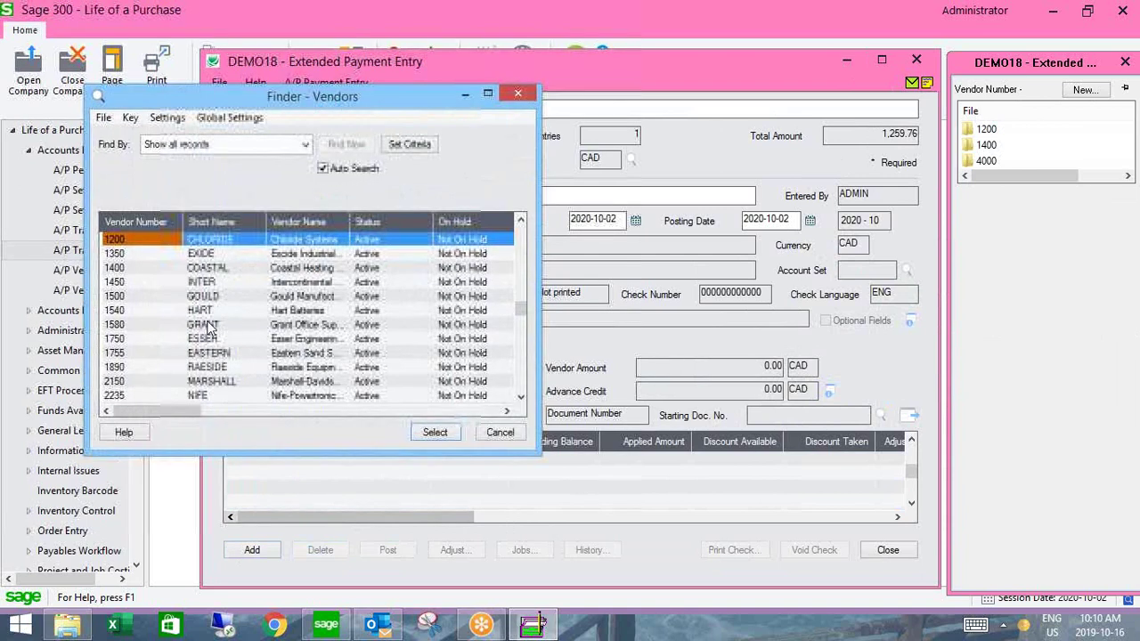
pyautogui.press('Down')
pyautogui.press('Down')
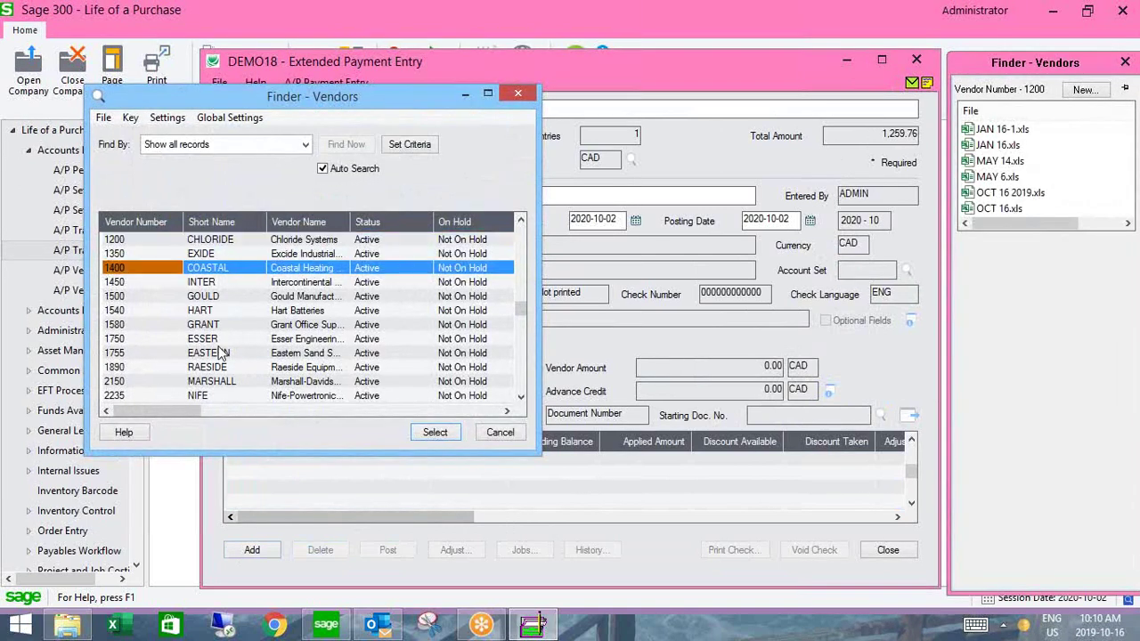
pyautogui.doubleClick(198, 269)
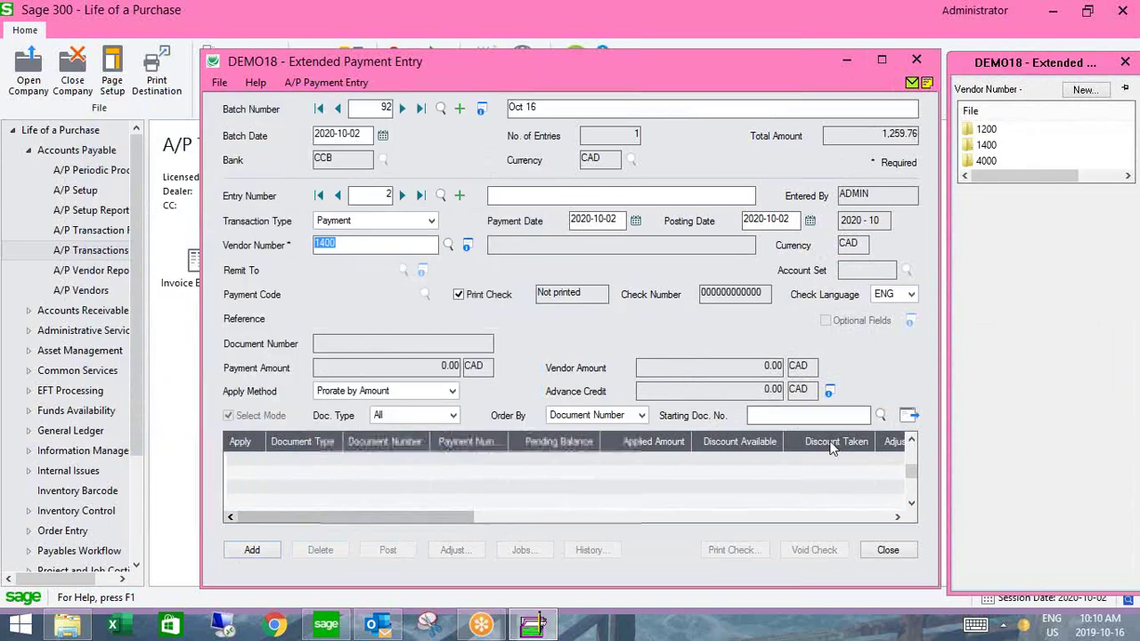
pyautogui.click(908, 415)
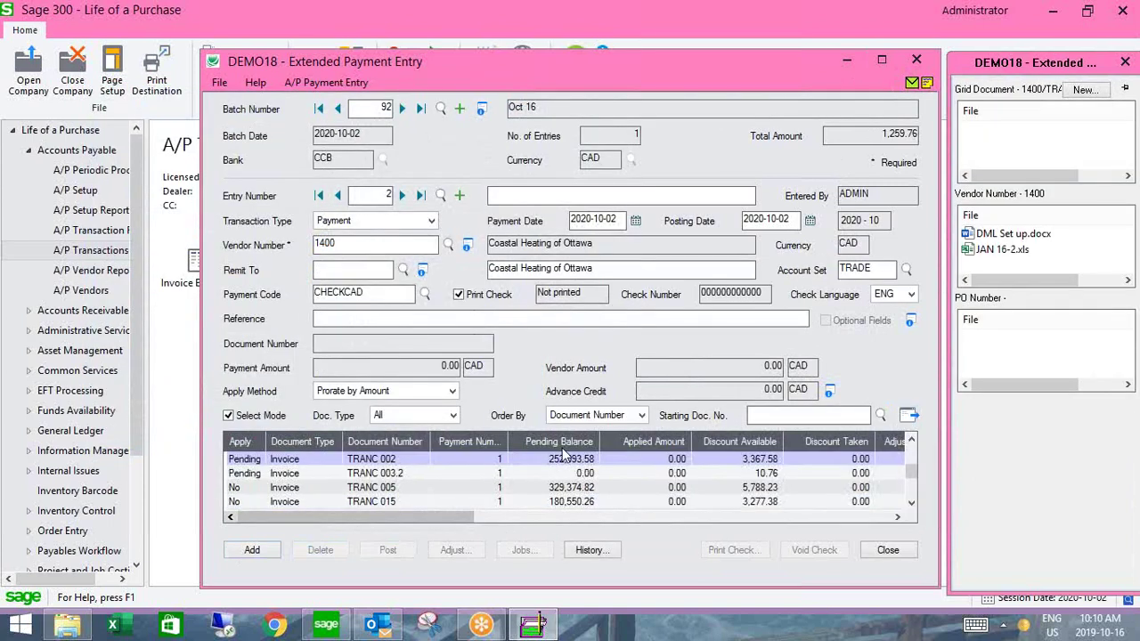
# Apply 25,000.00 to the vendor's invoice TRANC 005, add the entry to the batch and close the payment entry window.
pyautogui.click(241, 490)
pyautogui.doubleClick(241, 490)
pyautogui.click(653, 493)
pyautogui.click(649, 490)
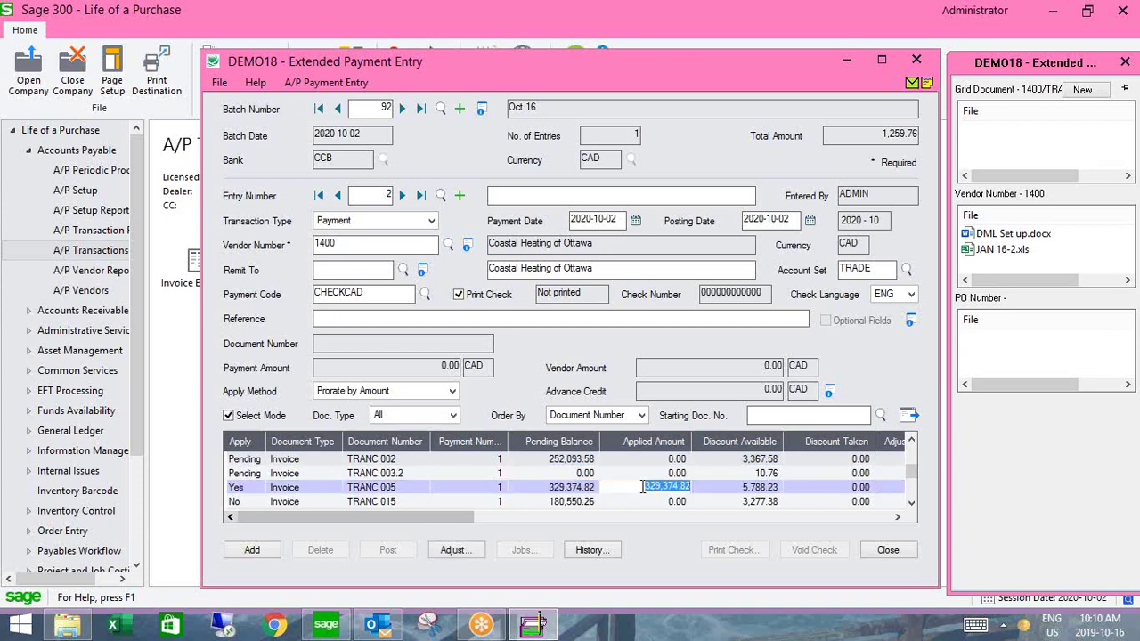
pyautogui.write('25,000')
pyautogui.press('Tab')
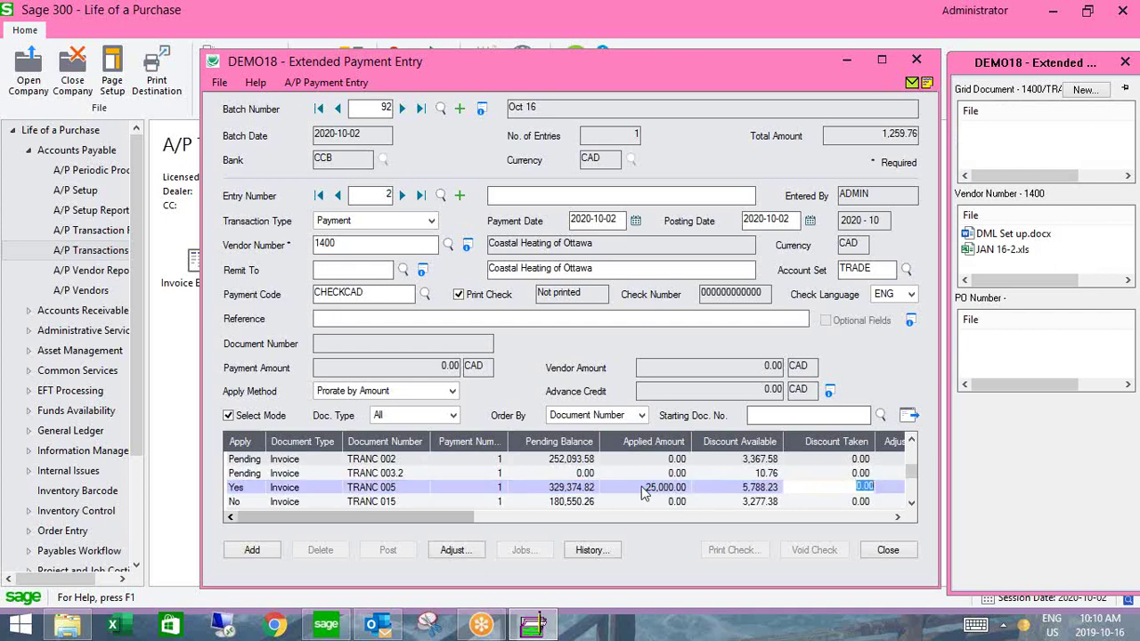
pyautogui.click(245, 548)
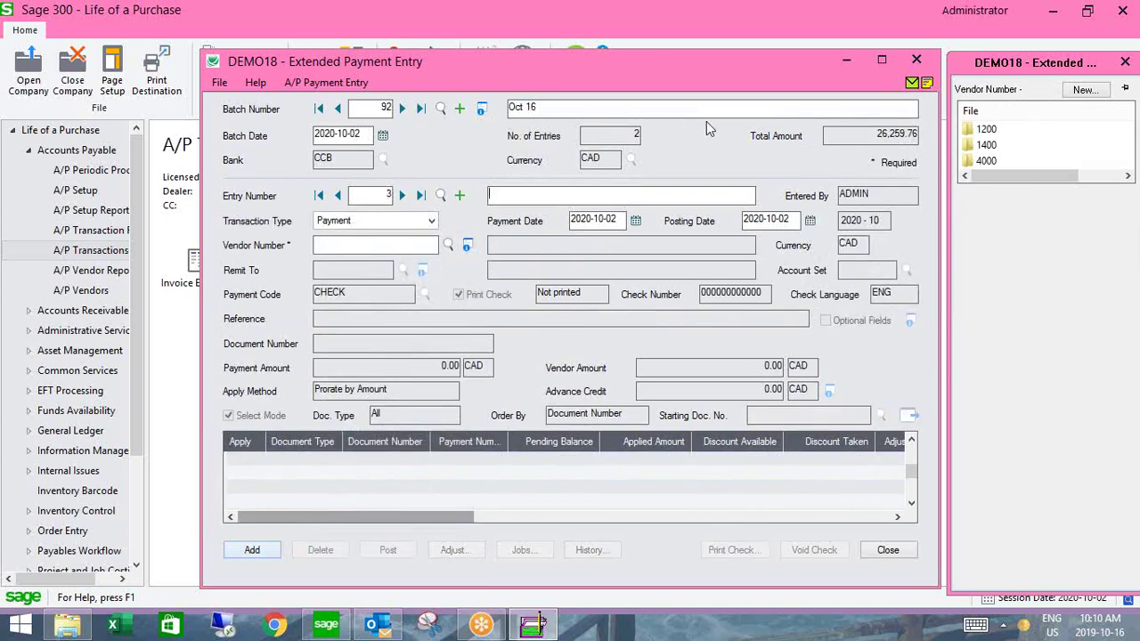
pyautogui.click(917, 60)
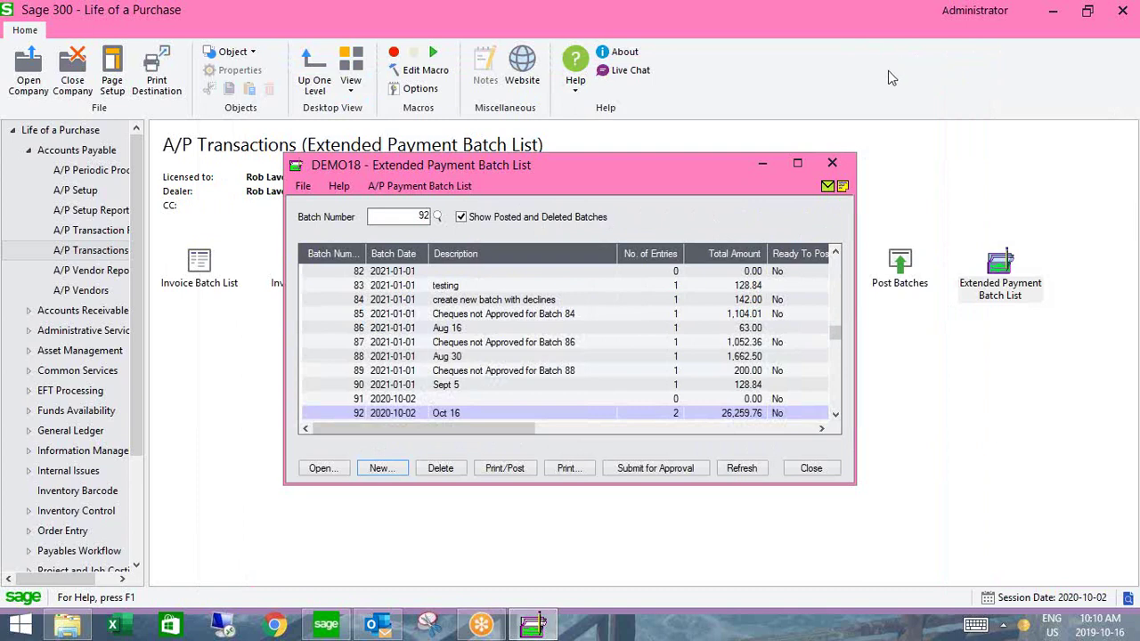
# Try to print and post the Oct 16 batch without approval, dismissing the error and declining the posting.
pyautogui.click(446, 415)
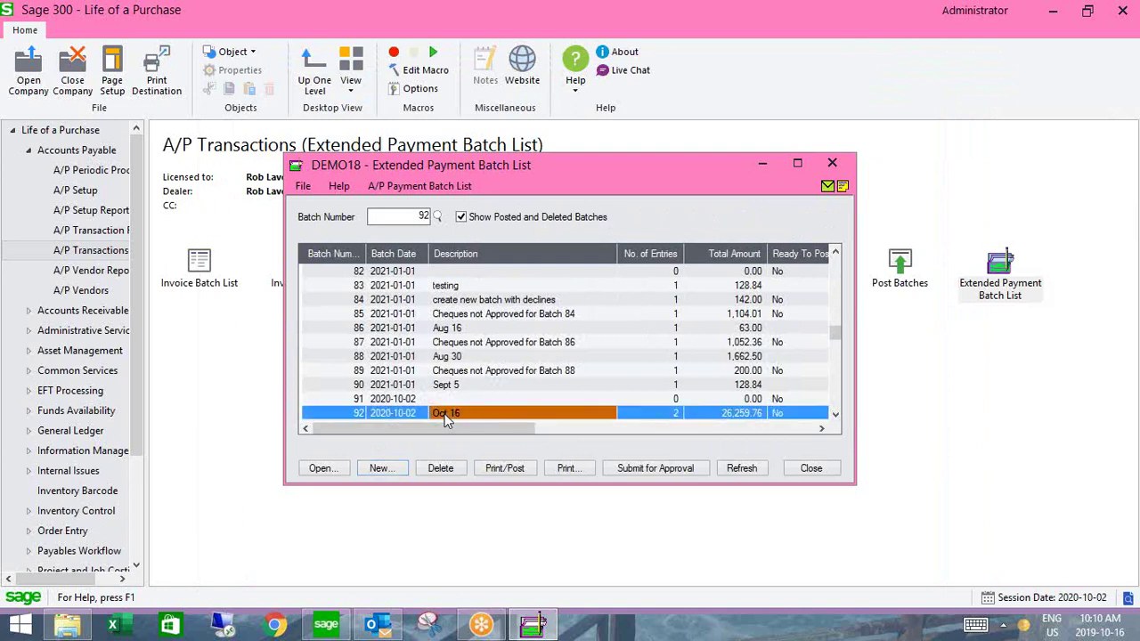
pyautogui.click(491, 471)
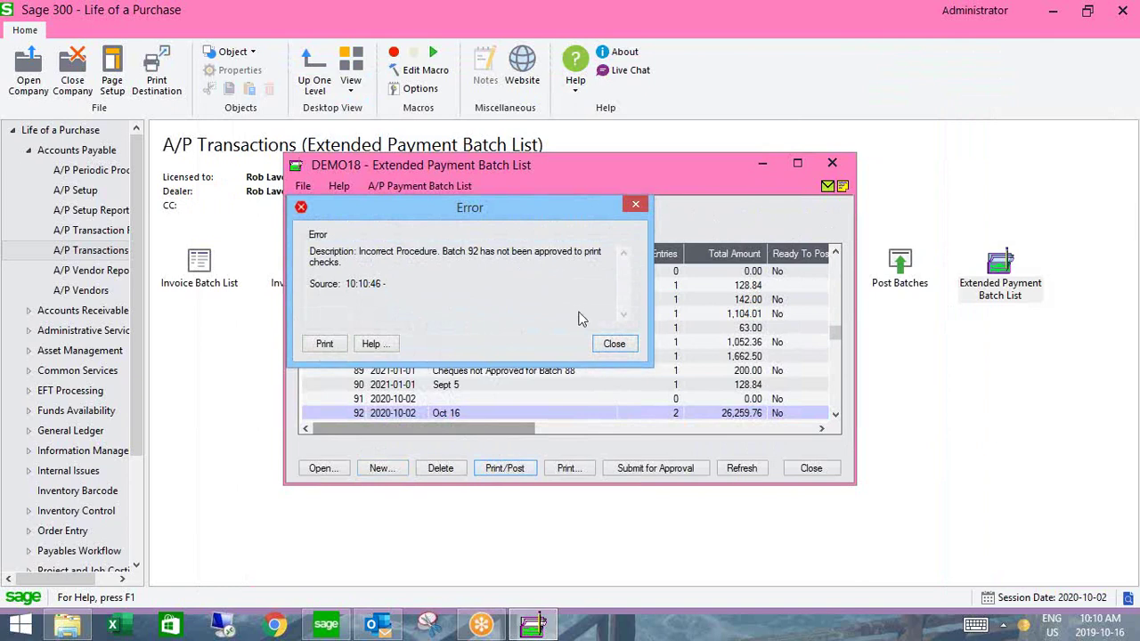
pyautogui.click(613, 345)
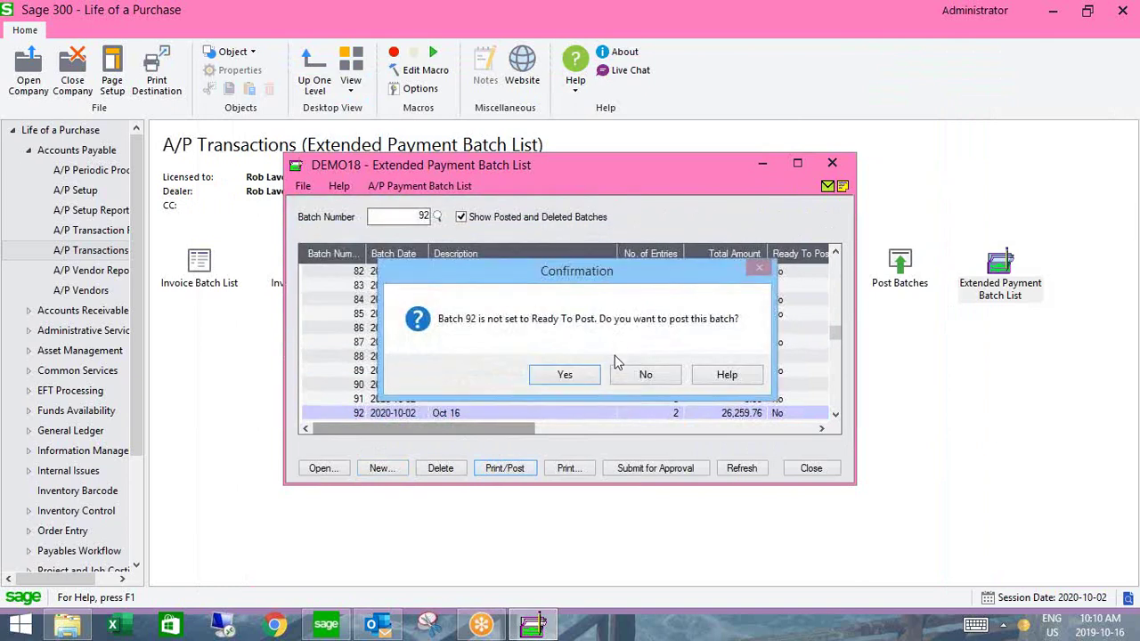
pyautogui.click(645, 375)
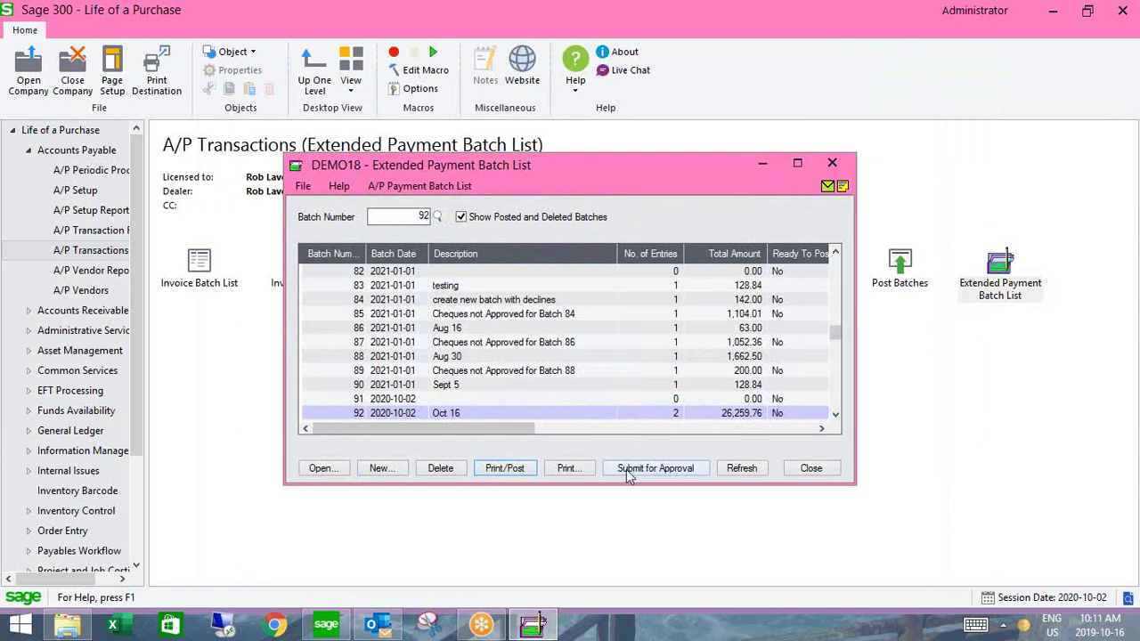
# Check the approval status of the Sept 5 batch, submit batch 92 for approval and close the batch list.
pyautogui.click(752, 385)
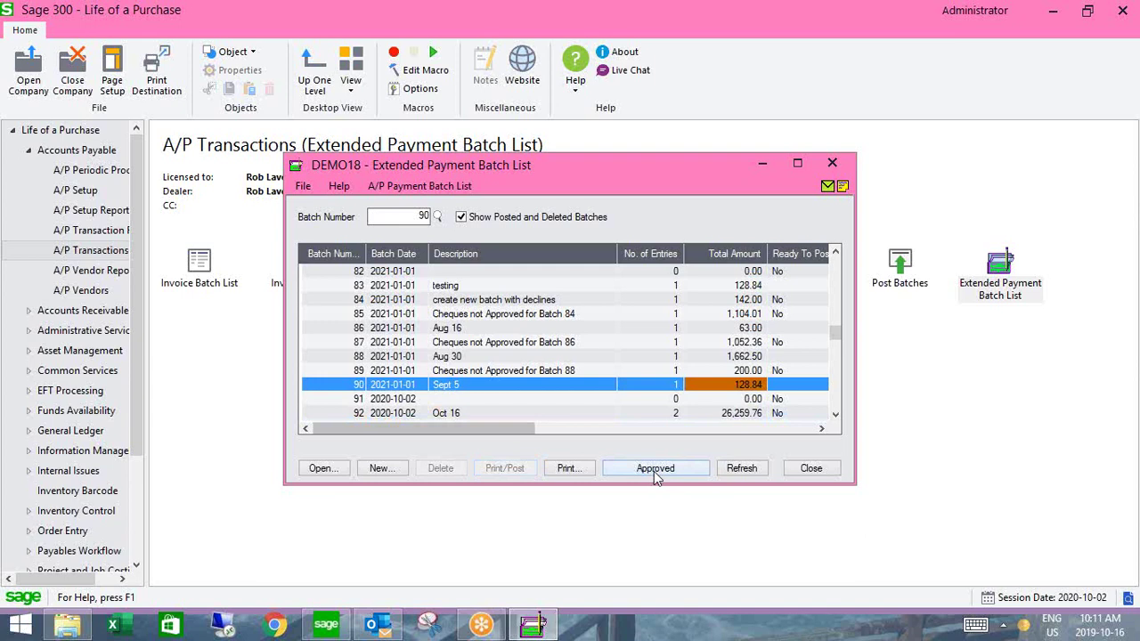
pyautogui.press('Down')
pyautogui.press('Down')
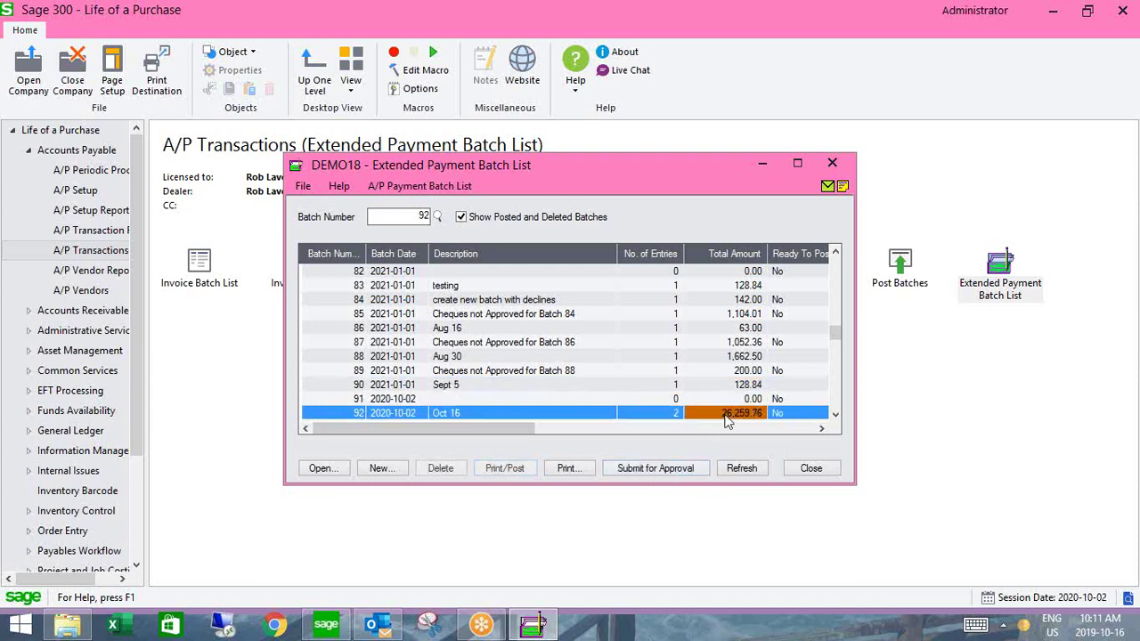
pyautogui.click(643, 470)
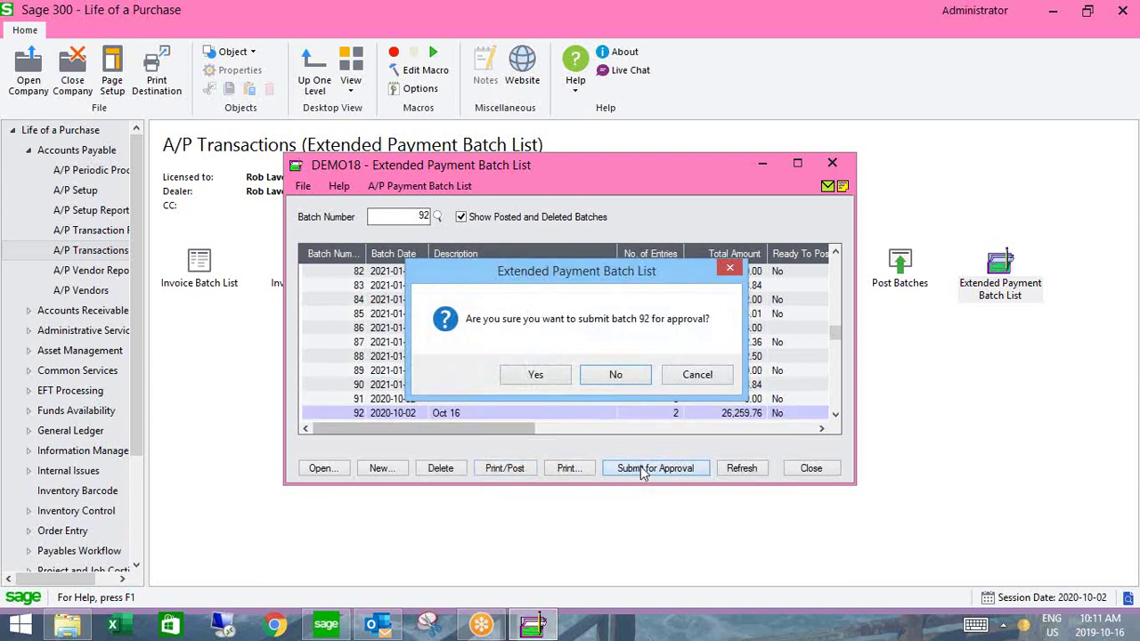
pyautogui.click(537, 375)
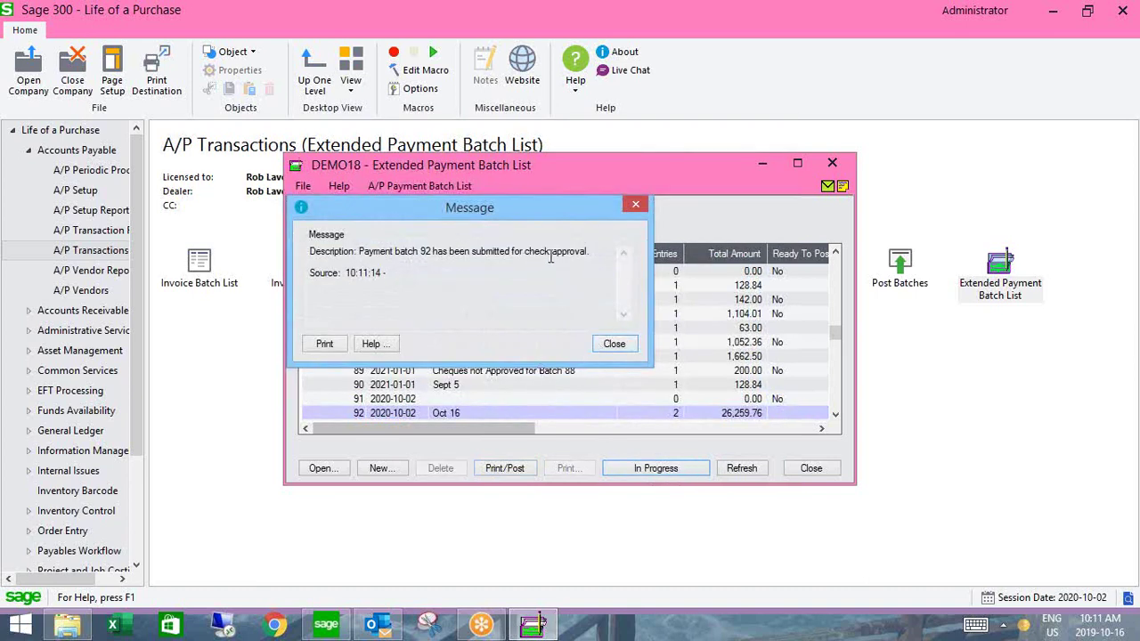
pyautogui.click(614, 344)
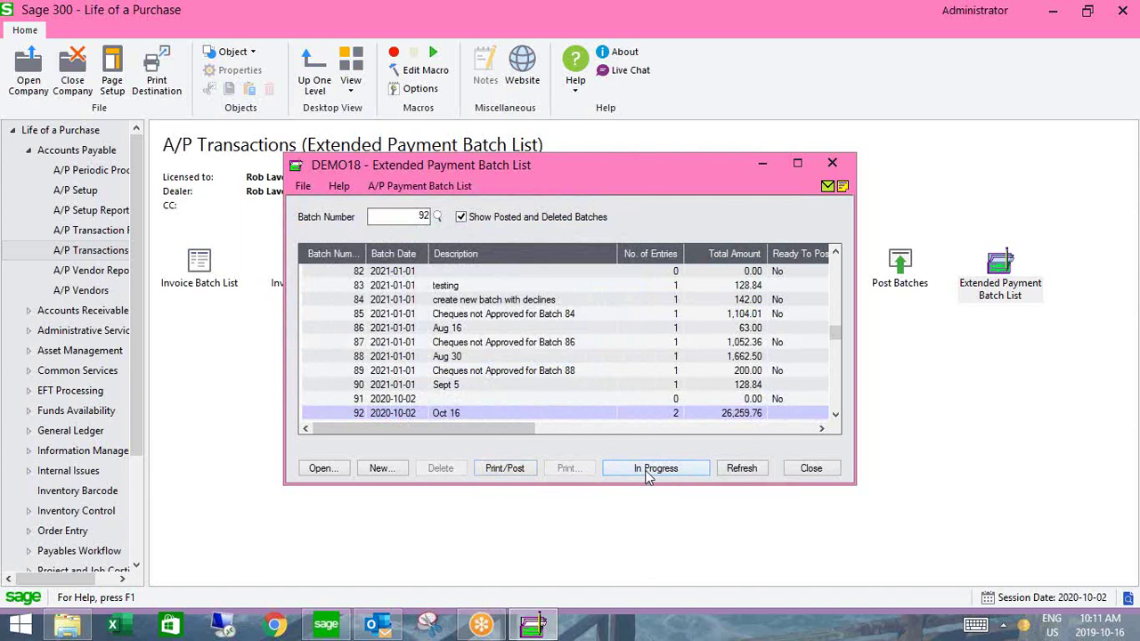
pyautogui.click(802, 469)
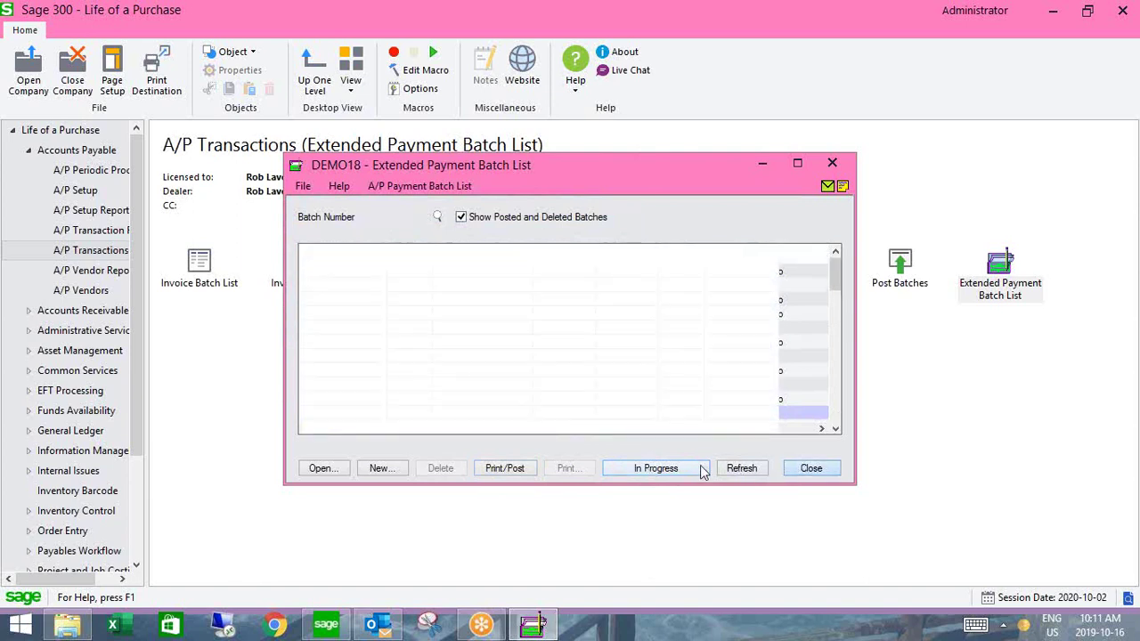
# Switch to the TaiRox Check Approval Console and sign on as user GM with the account password.
pyautogui.click(19, 624)
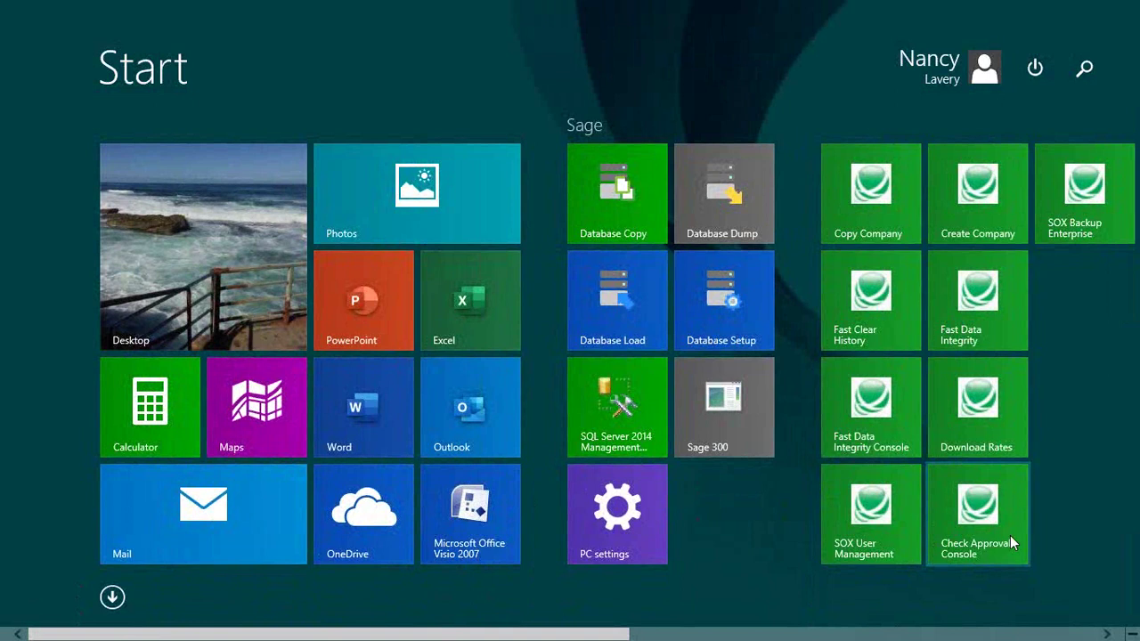
pyautogui.rightClick(997, 508)
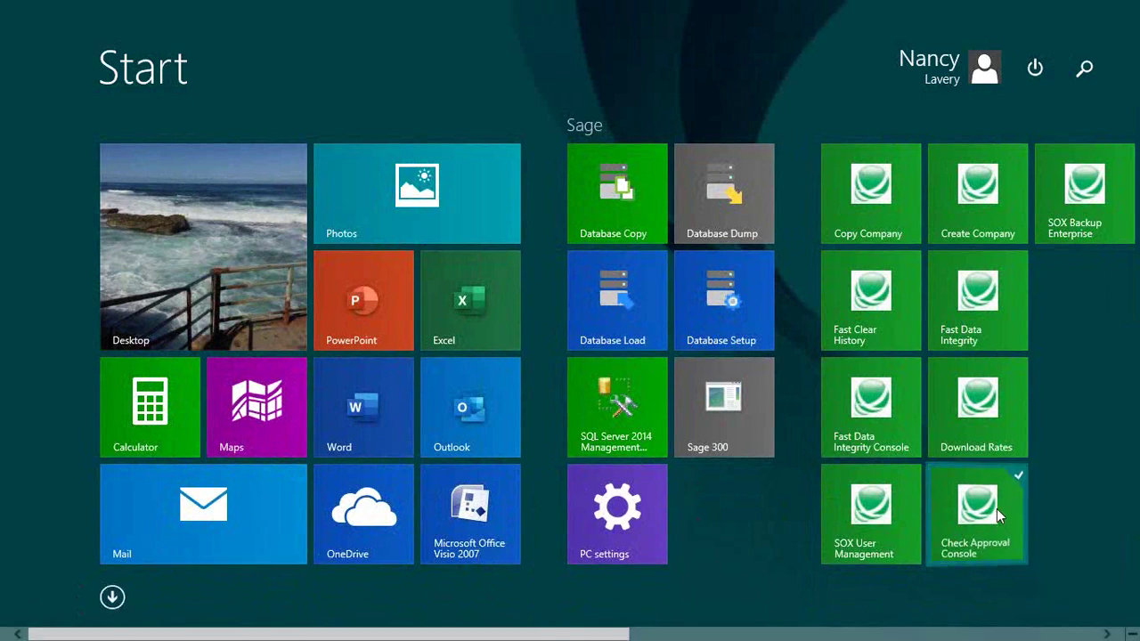
pyautogui.click(1010, 458)
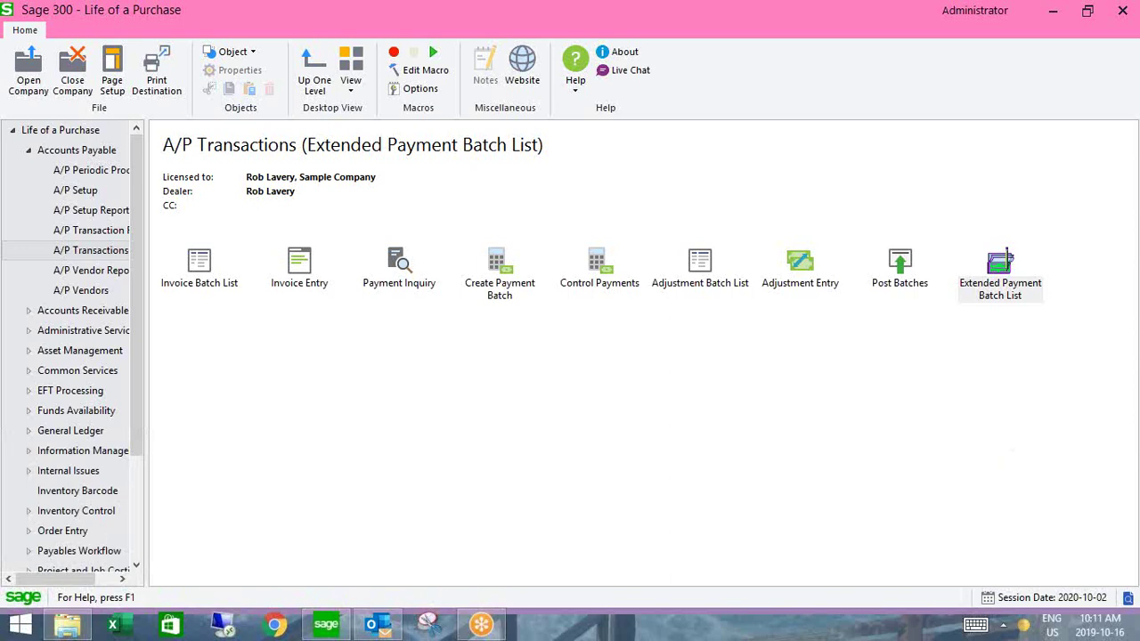
pyautogui.doubleClick(1000, 263)
pyautogui.write('*****')
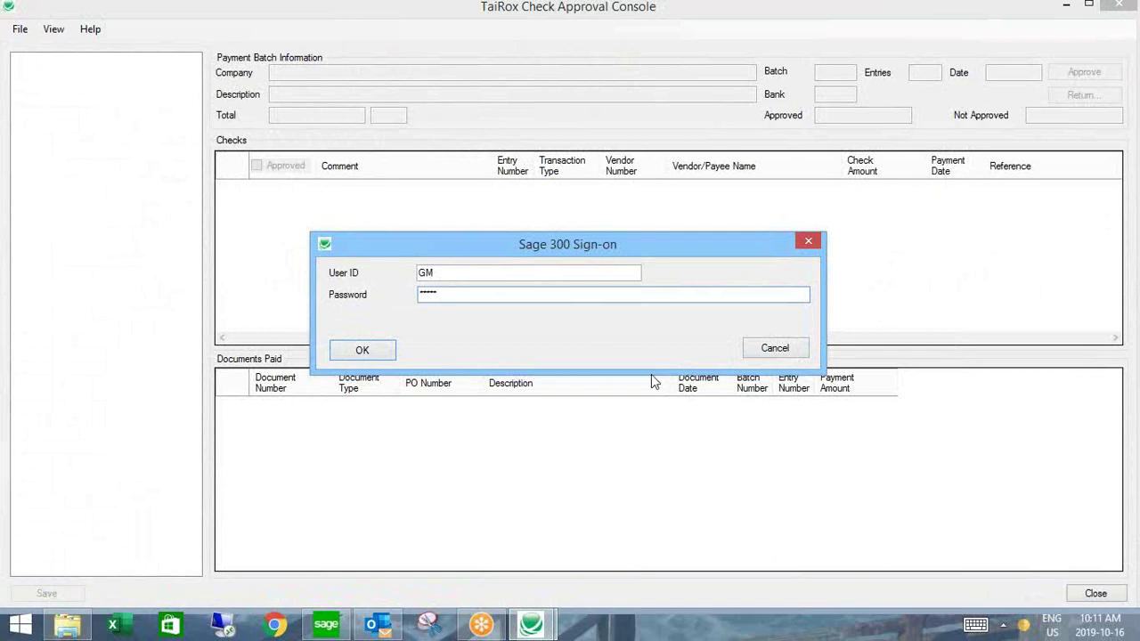
pyautogui.click(369, 350)
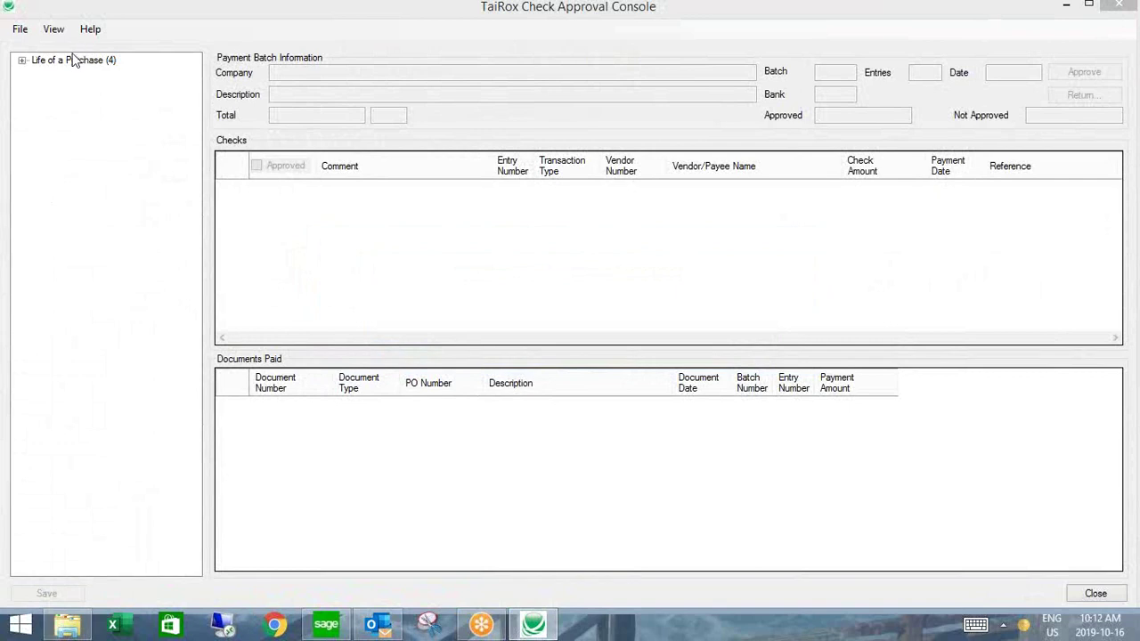
# Open the Oct 16 batch under Life of a Purchase and review its total and batch number.
pyautogui.doubleClick(31, 60)
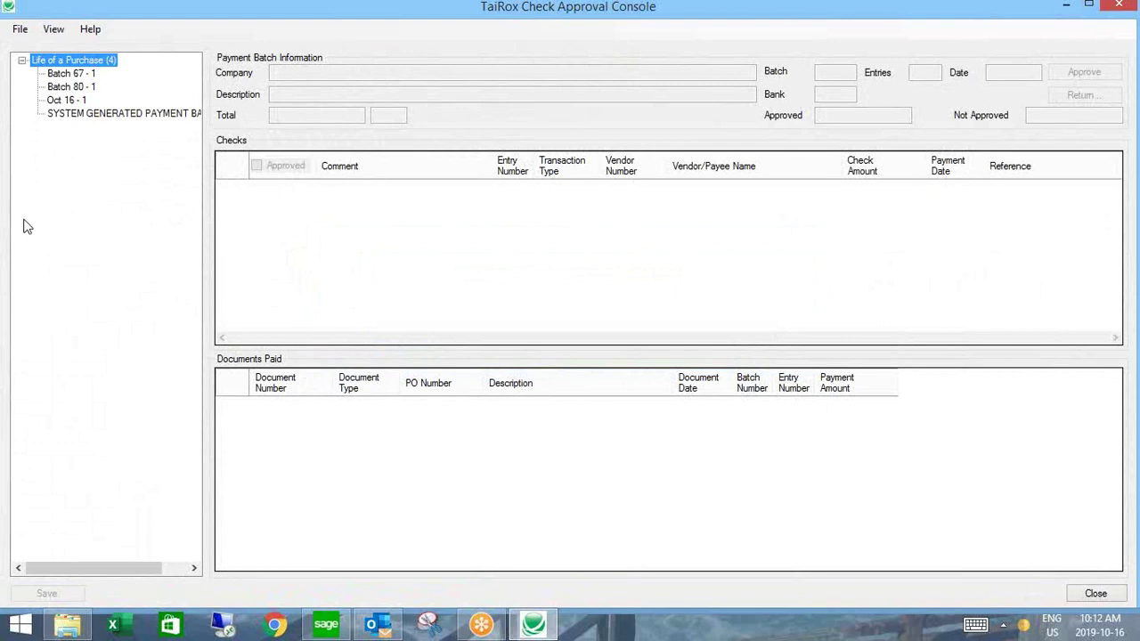
pyautogui.click(69, 100)
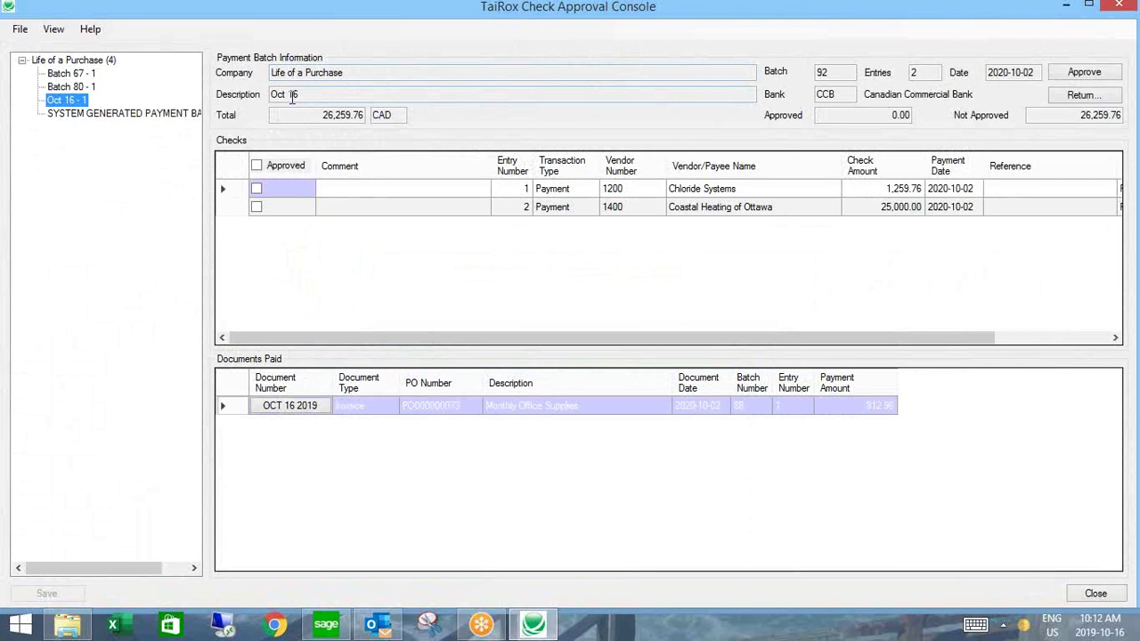
pyautogui.moveTo(298, 117); pyautogui.dragTo(368, 125)
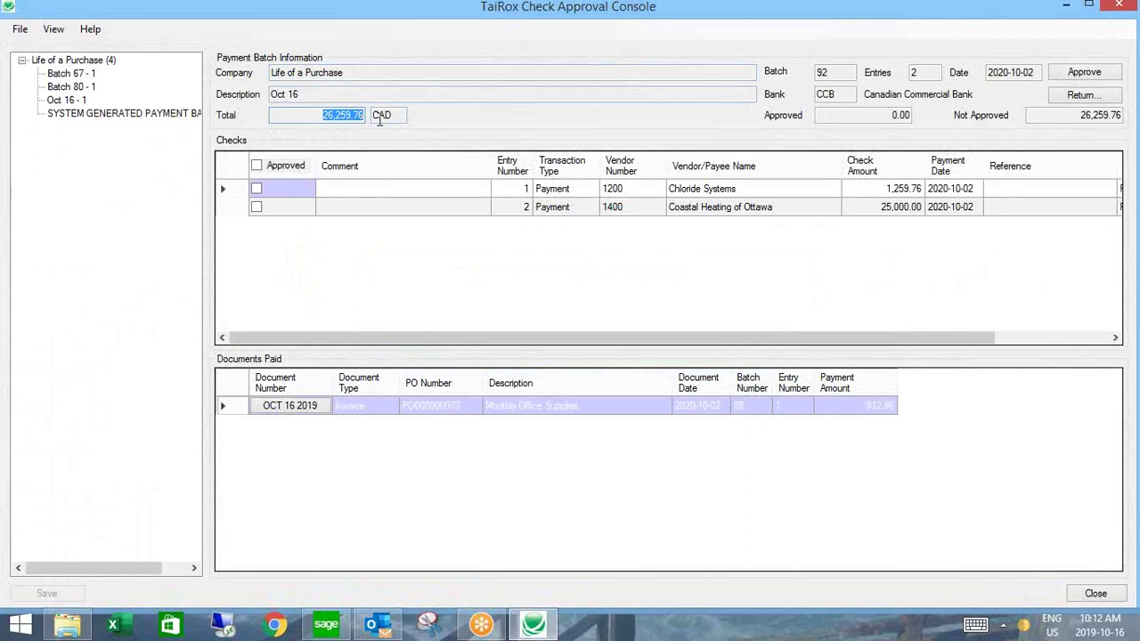
pyautogui.click(822, 75)
pyautogui.moveTo(823, 76); pyautogui.dragTo(921, 82)
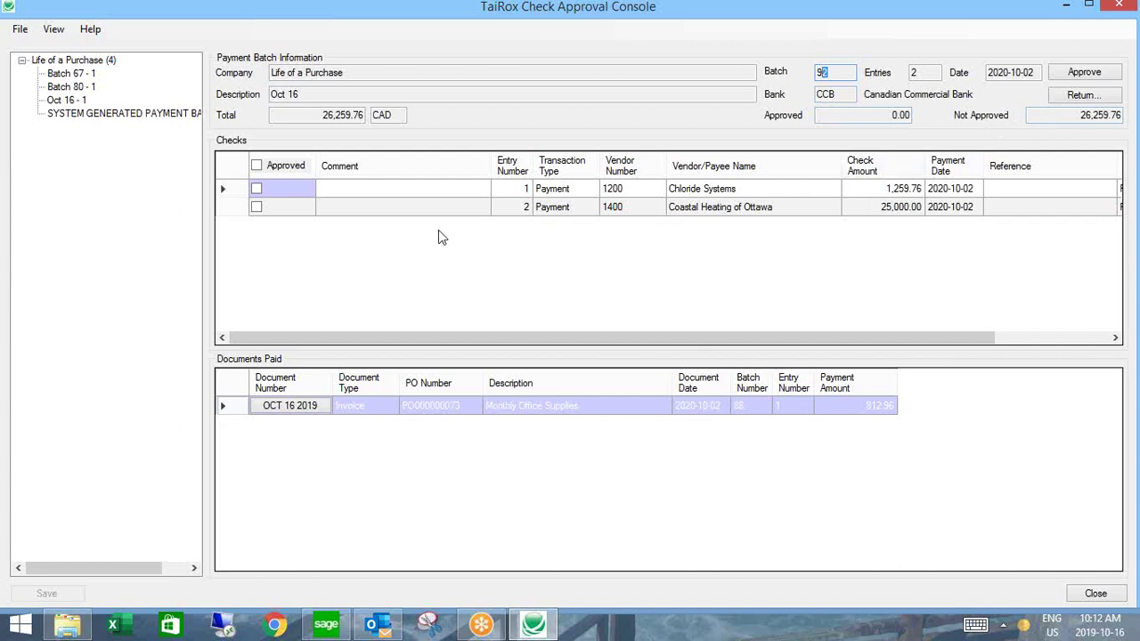
# Mark both checks in the batch as approved and try to open the document for invoice TRANC 005.
pyautogui.click(256, 167)
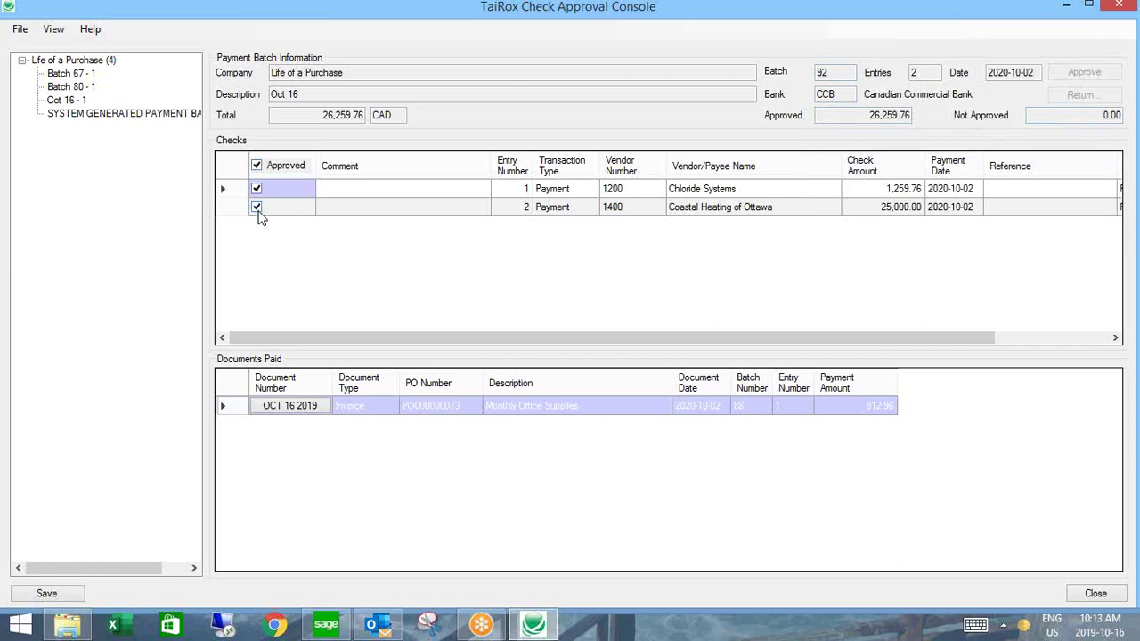
pyautogui.click(257, 167)
pyautogui.click(256, 189)
pyautogui.click(257, 206)
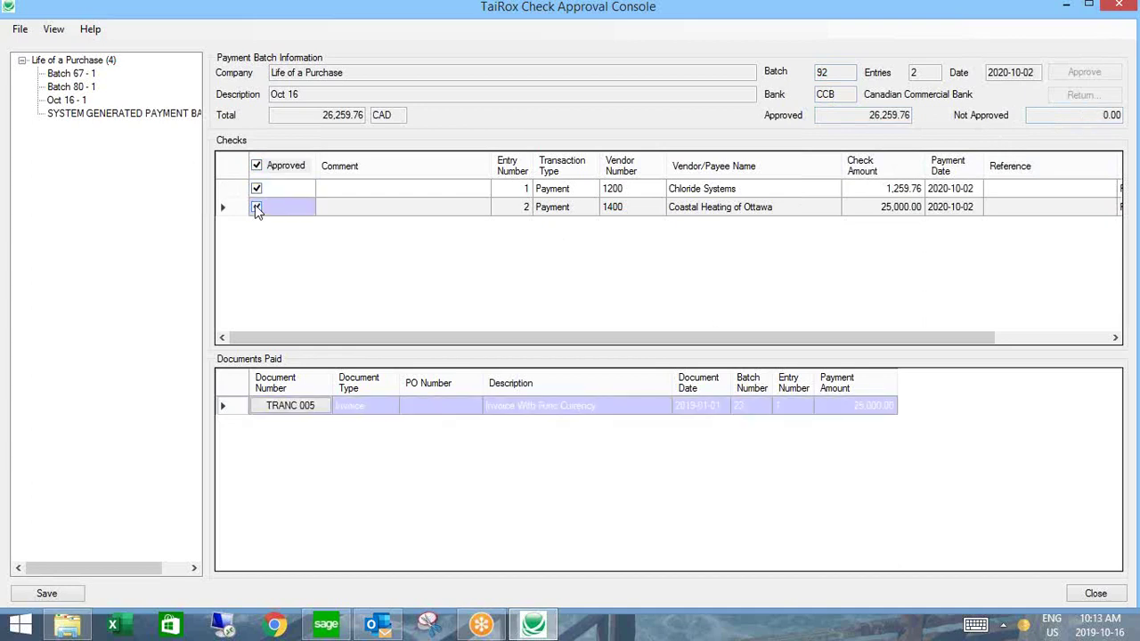
pyautogui.doubleClick(284, 412)
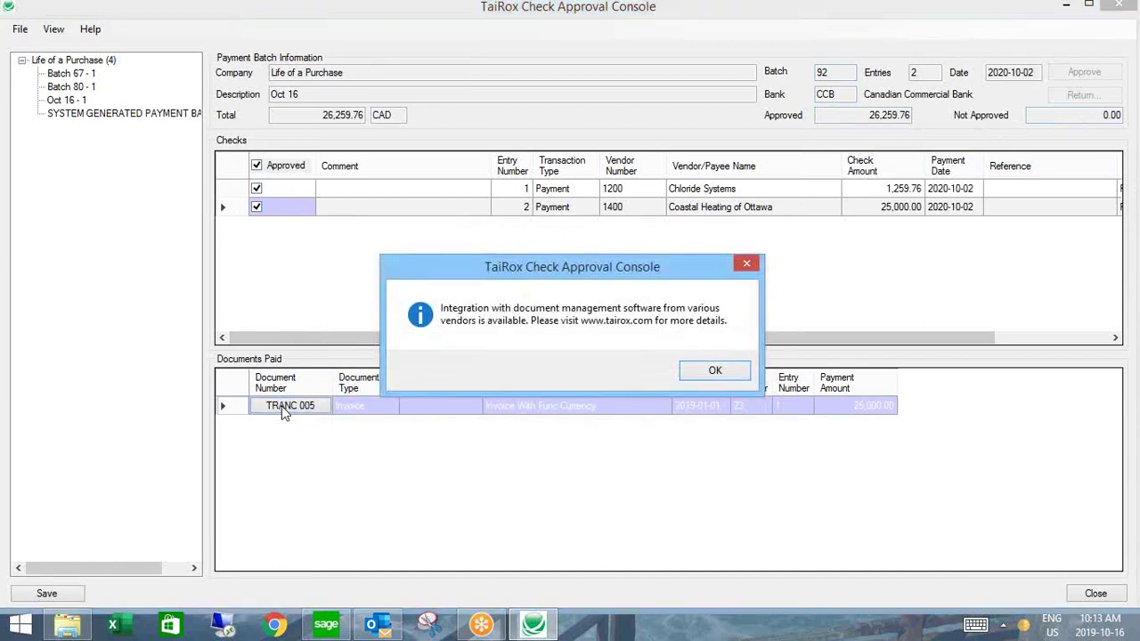
pyautogui.click(703, 374)
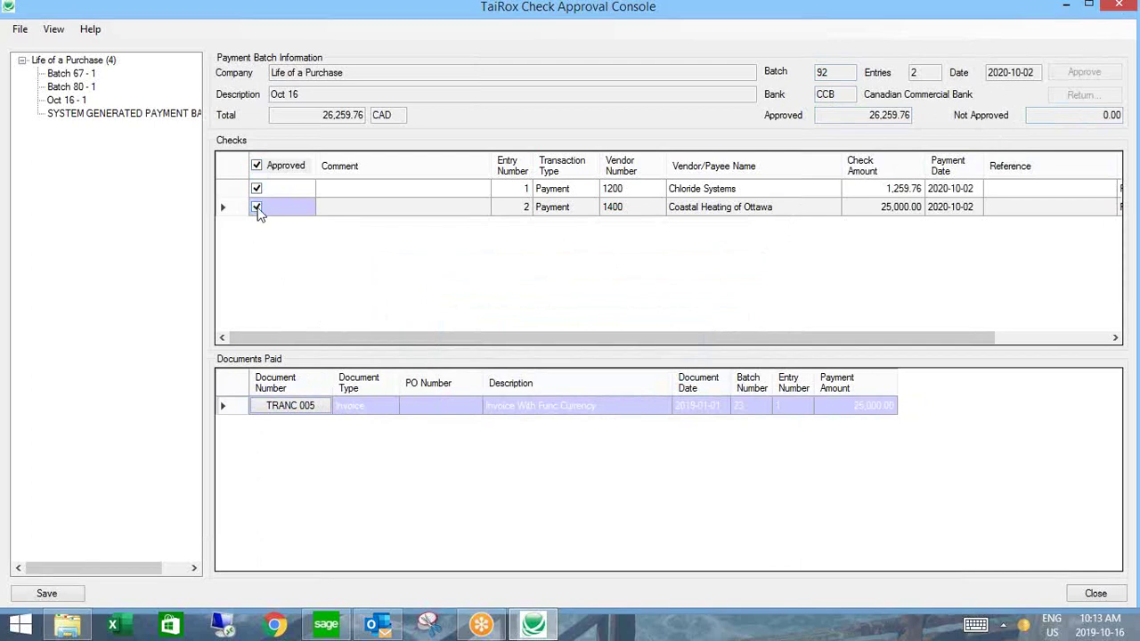
# Save the check approvals and approve batch 92 for Life of a Purchase, acknowledging the confirmation.
pyautogui.click(47, 593)
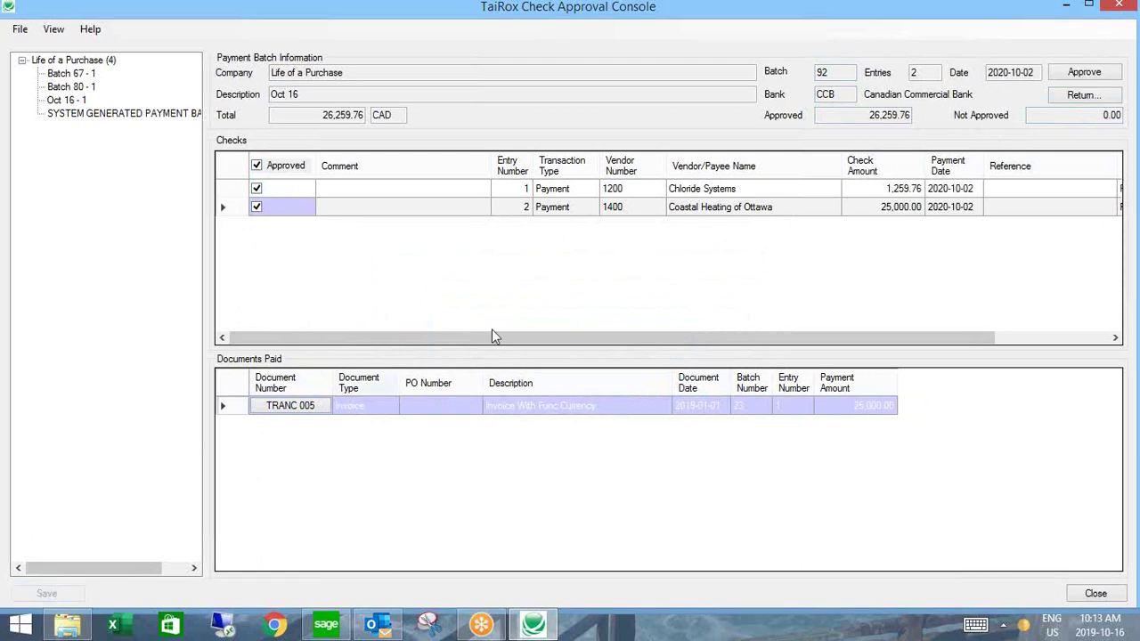
pyautogui.click(1095, 77)
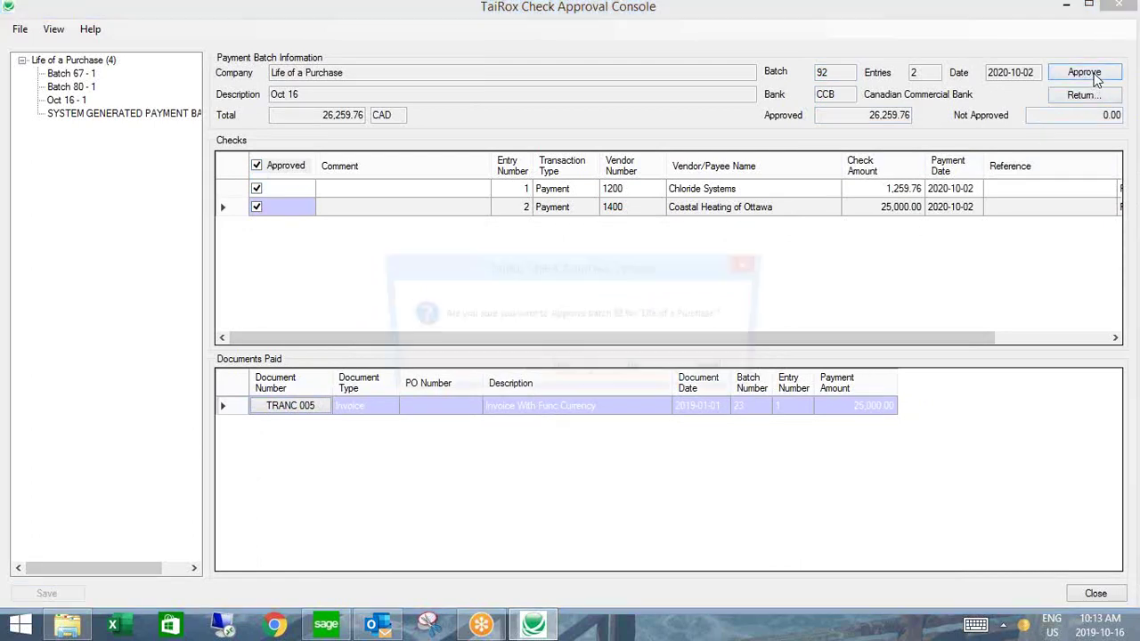
pyautogui.click(557, 371)
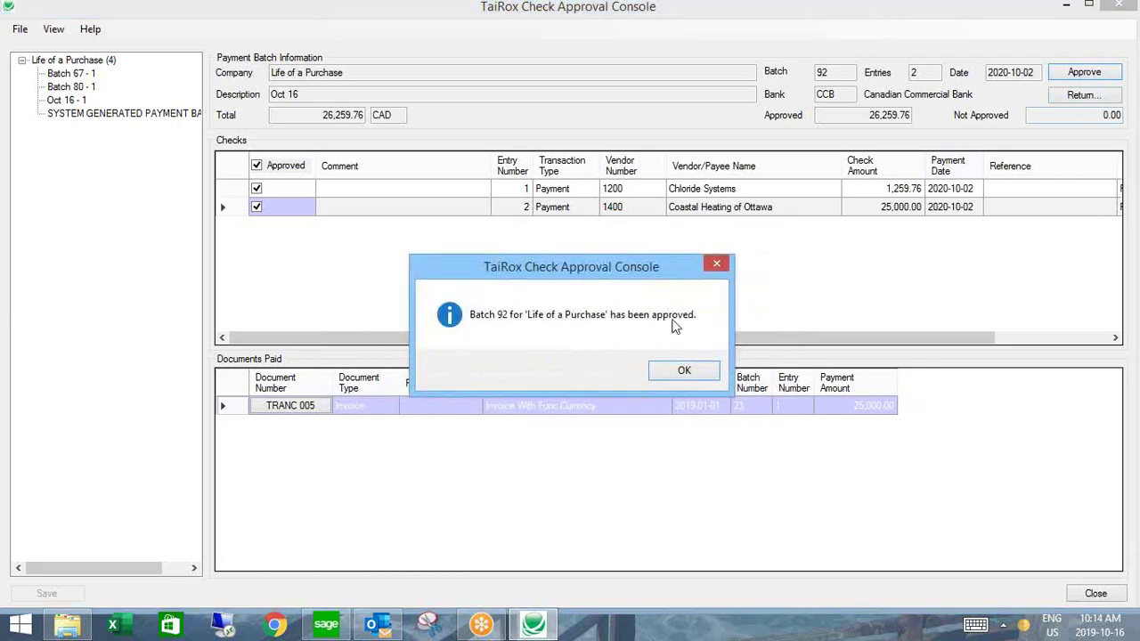
pyautogui.click(674, 379)
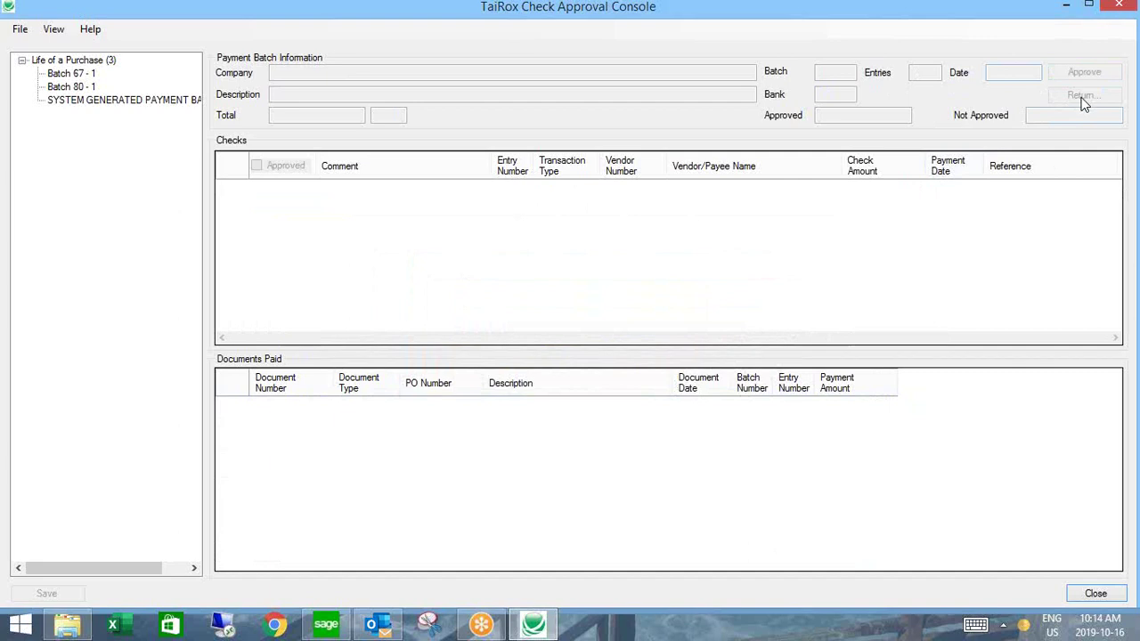
# Close the approval console, return to Sage 300 and print/post approved batch 92 from the Extended Payment Batch List.
pyautogui.click(1119, 5)
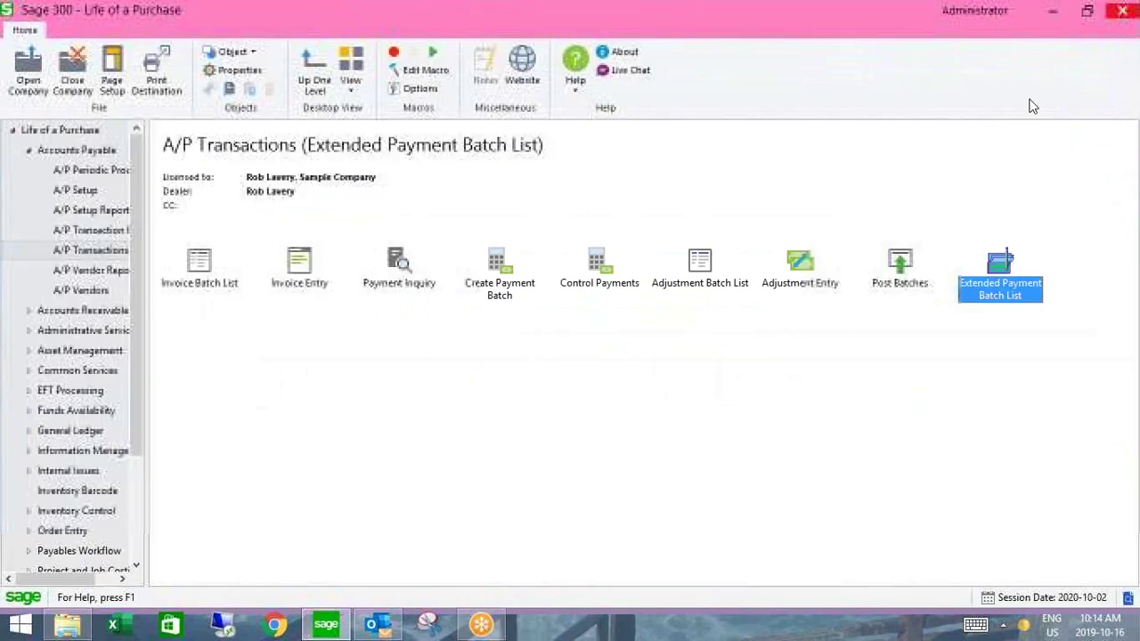
pyautogui.doubleClick(1000, 266)
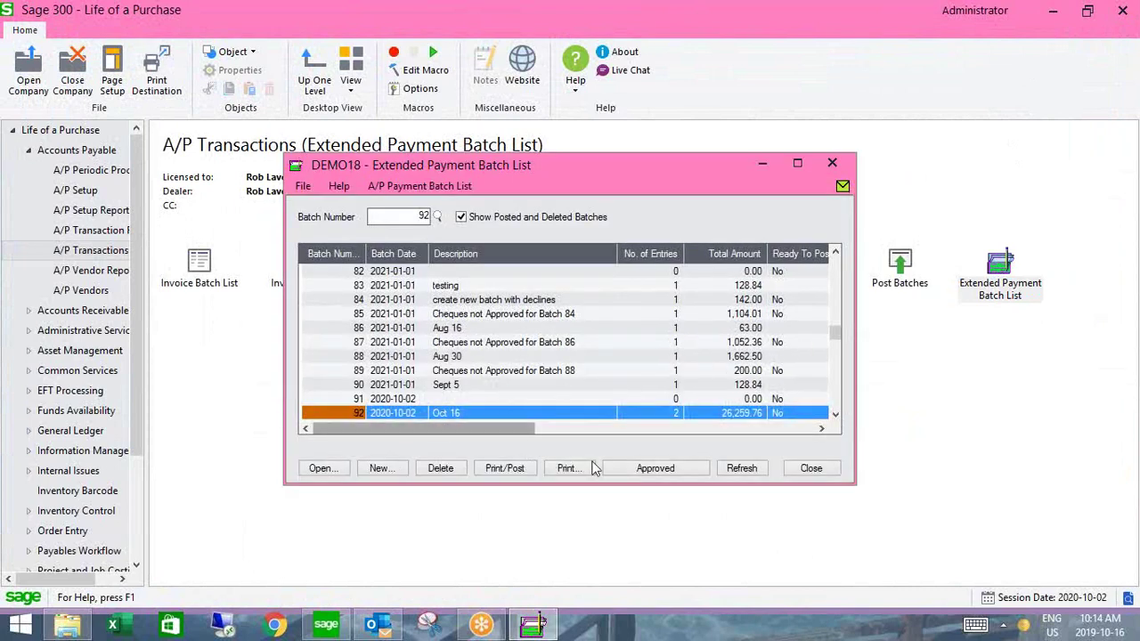
pyautogui.click(495, 475)
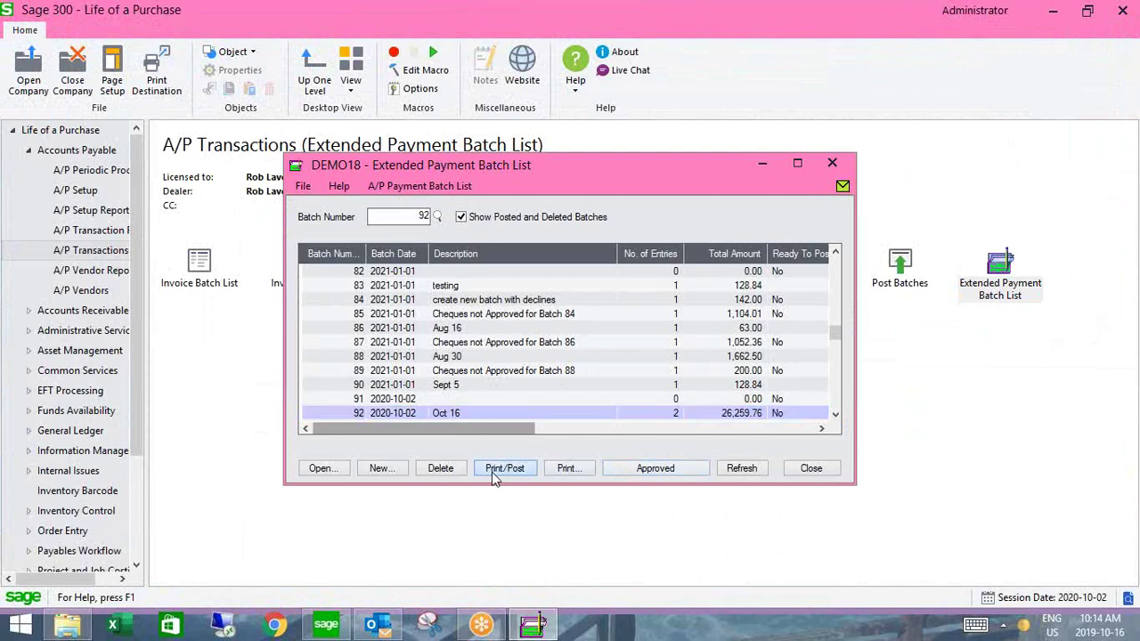
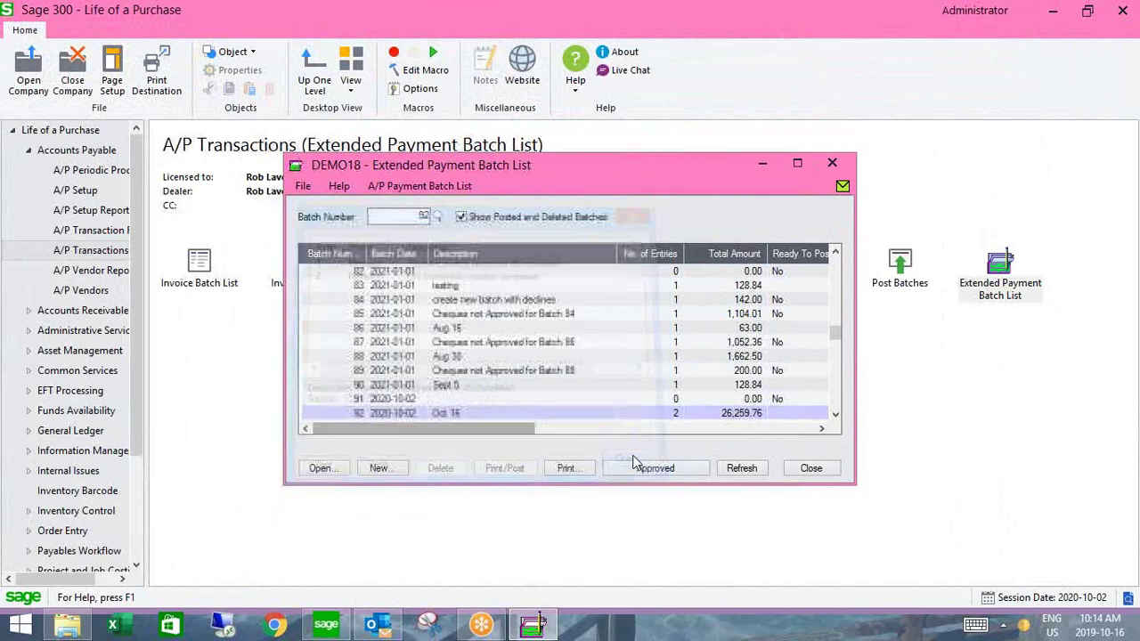
pyautogui.click(819, 472)
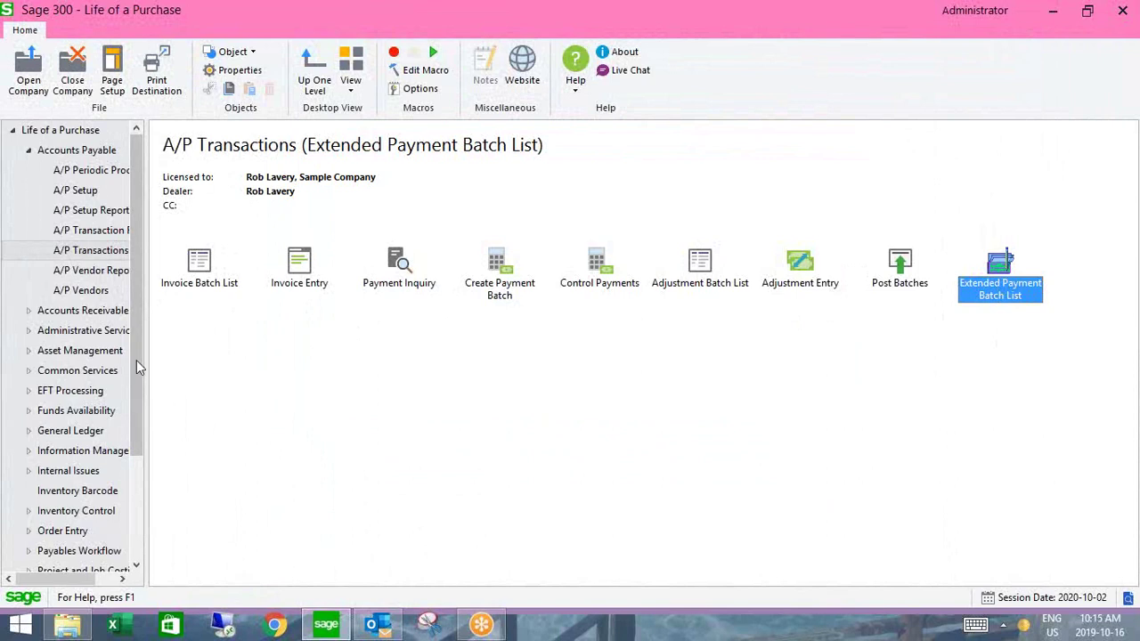
# Locate the EFT Transactions and recheck the Oct 16 batch's number and status in the Extended Payment Batch List.
pyautogui.moveTo(134, 331); pyautogui.dragTo(134, 352)
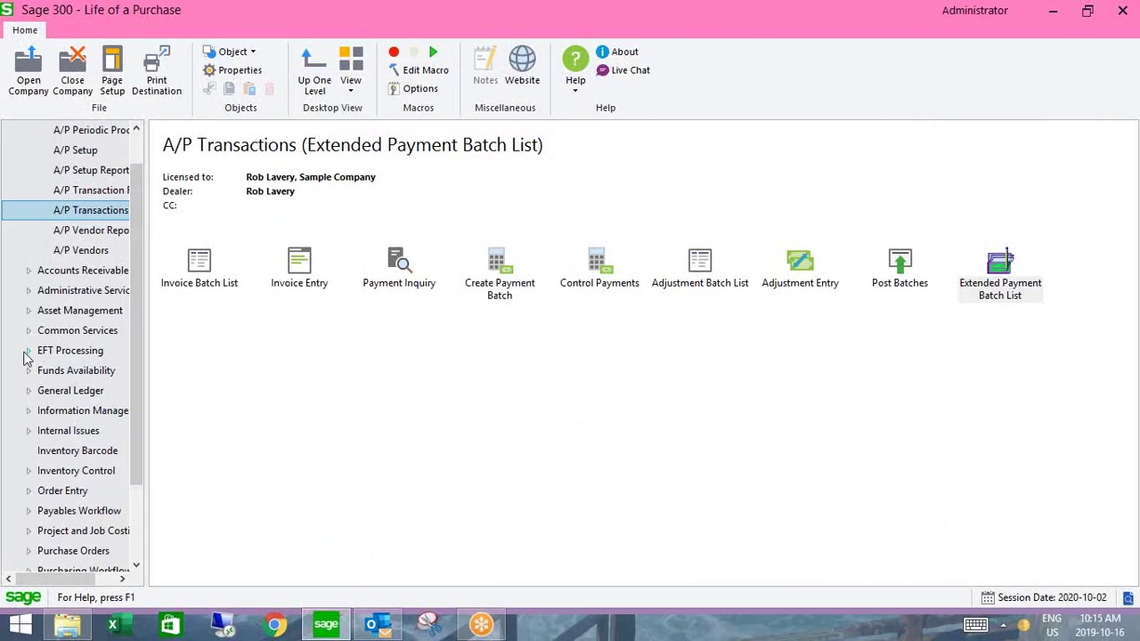
pyautogui.click(28, 352)
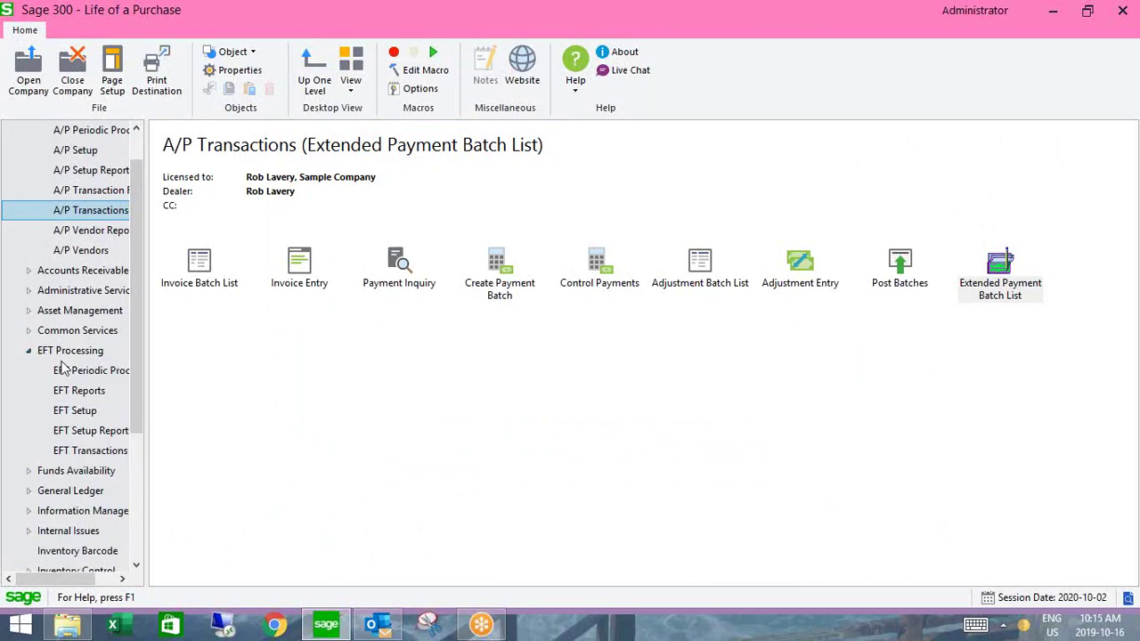
pyautogui.click(92, 452)
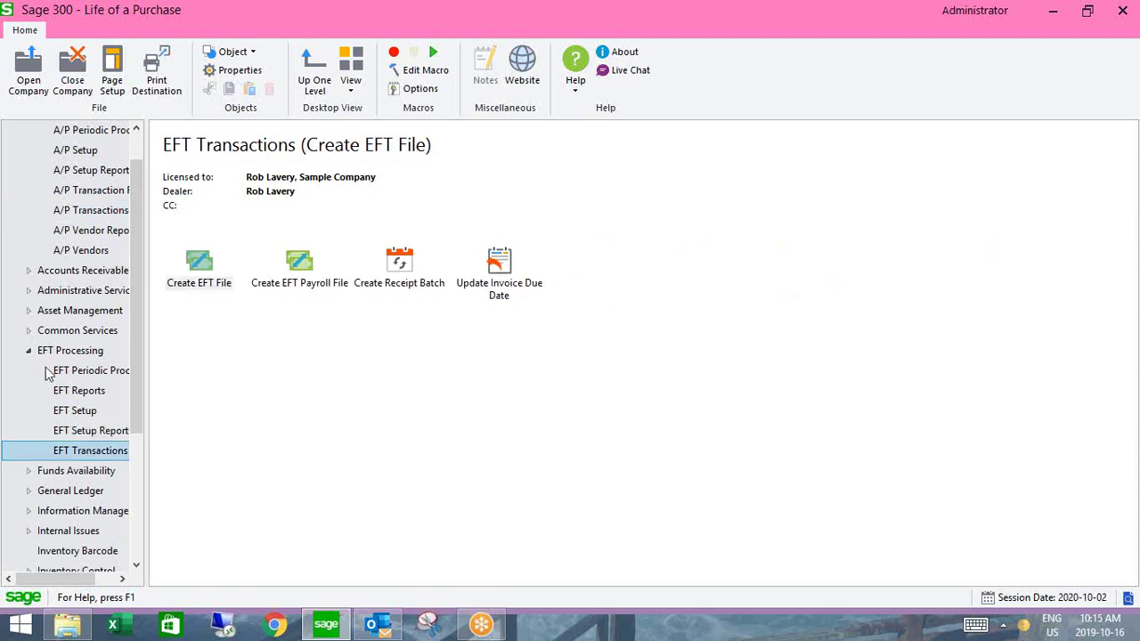
pyautogui.click(94, 213)
pyautogui.doubleClick(1006, 267)
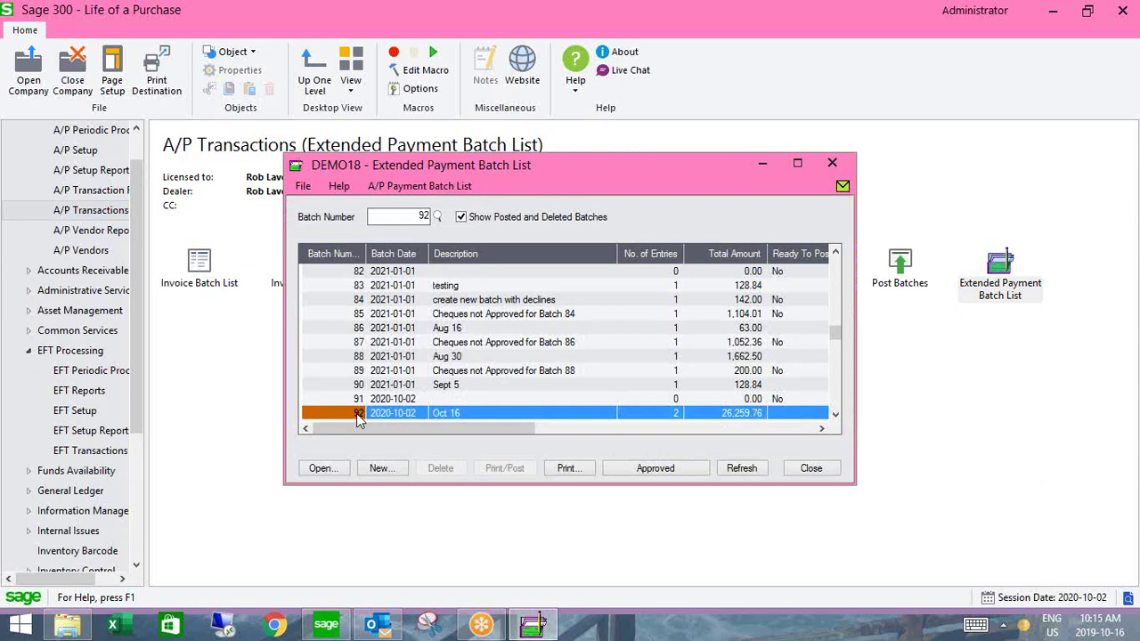
pyautogui.click(808, 471)
# Review the Create EFT File settings for A/P payment batch 92 under EFT Transactions without creating the file.
pyautogui.click(113, 451)
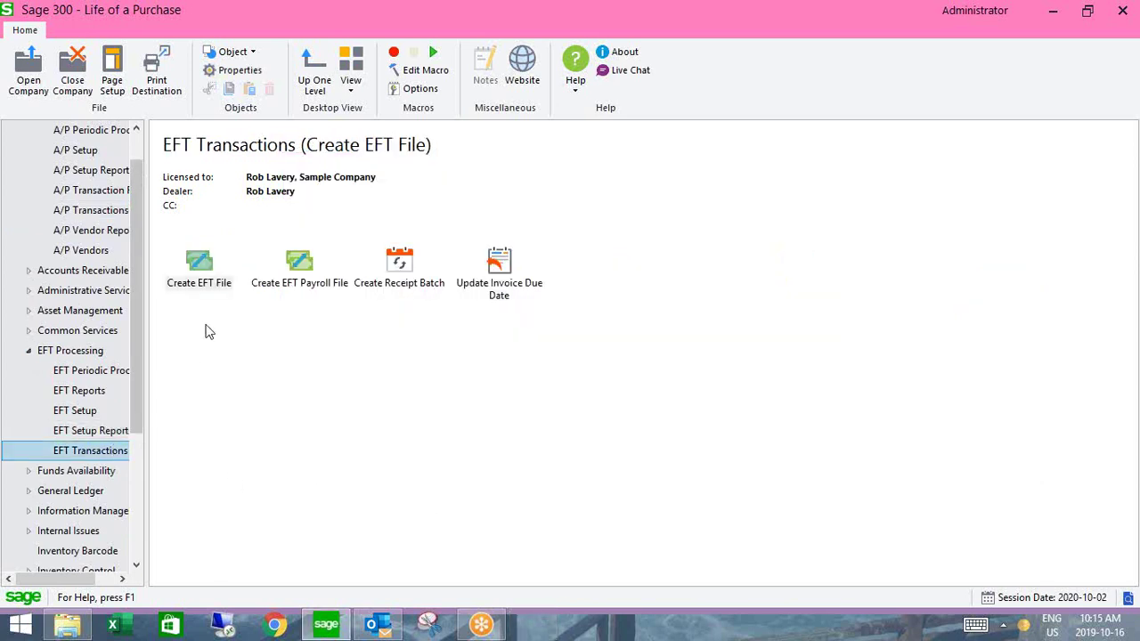
pyautogui.doubleClick(200, 262)
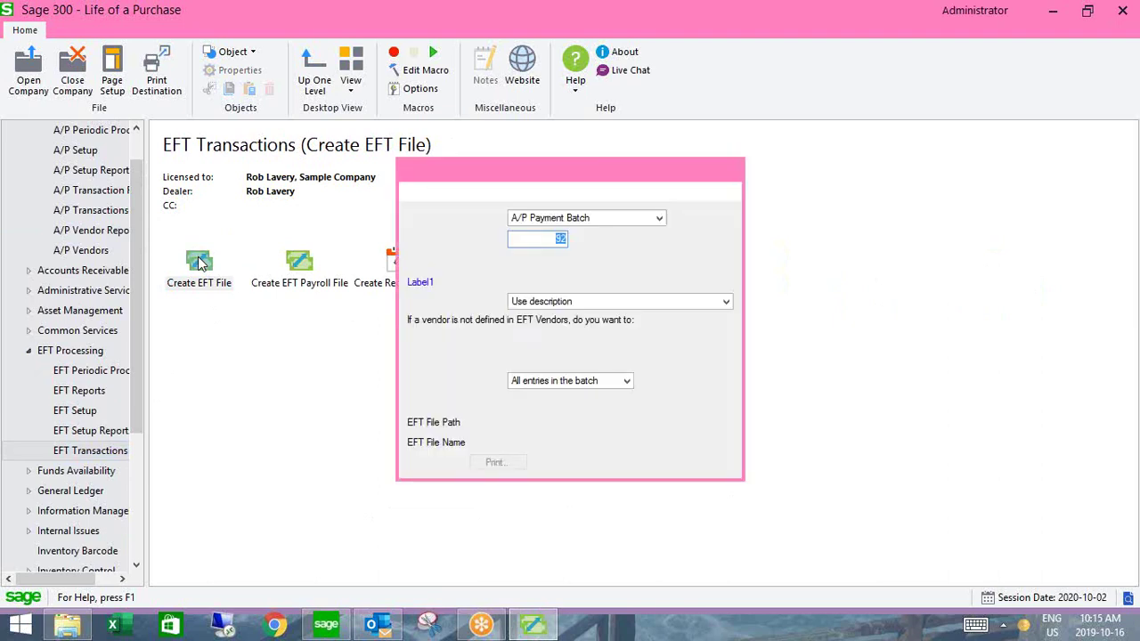
pyautogui.click(546, 241)
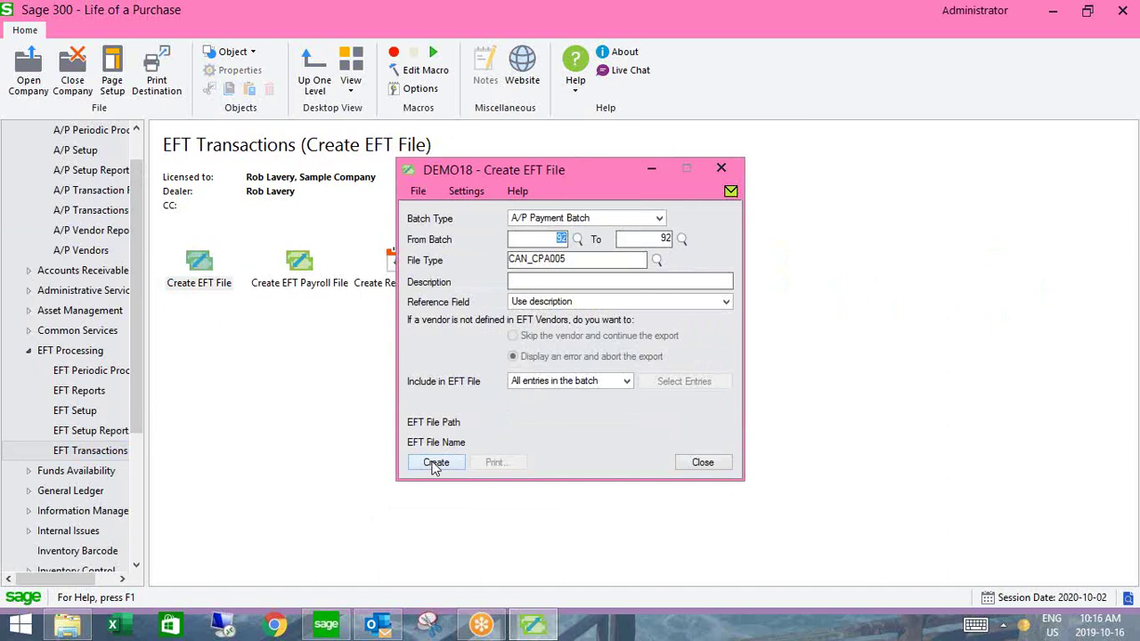
pyautogui.click(702, 462)
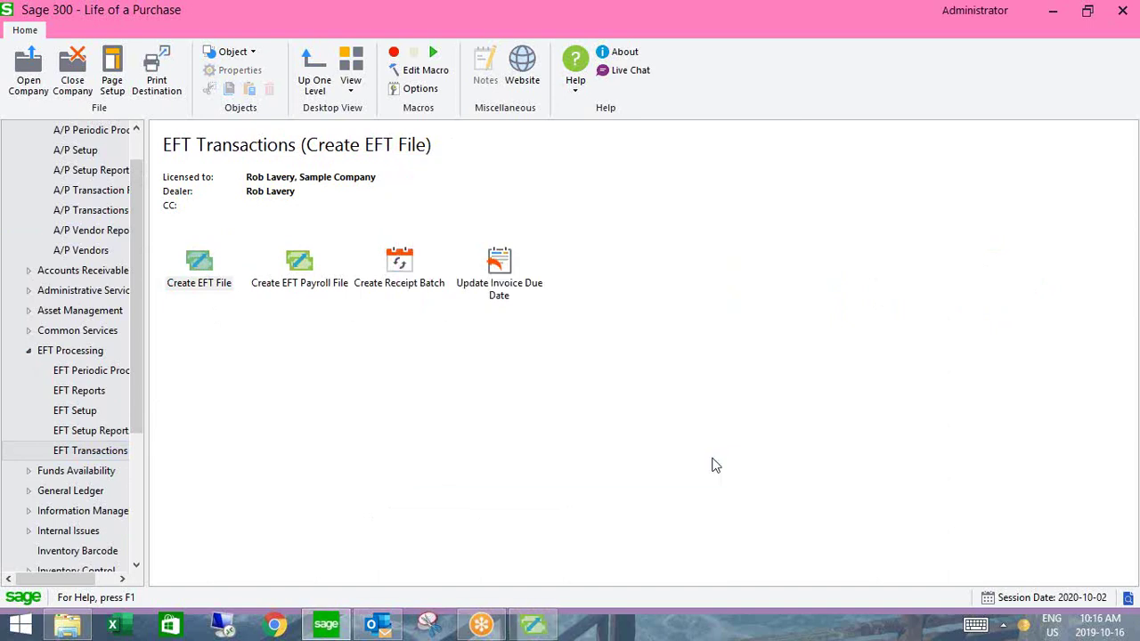
# Open Create EFT File in Orchid Company Limited and set the batch type to A/P Payment Batch.
pyautogui.click(1128, 482)
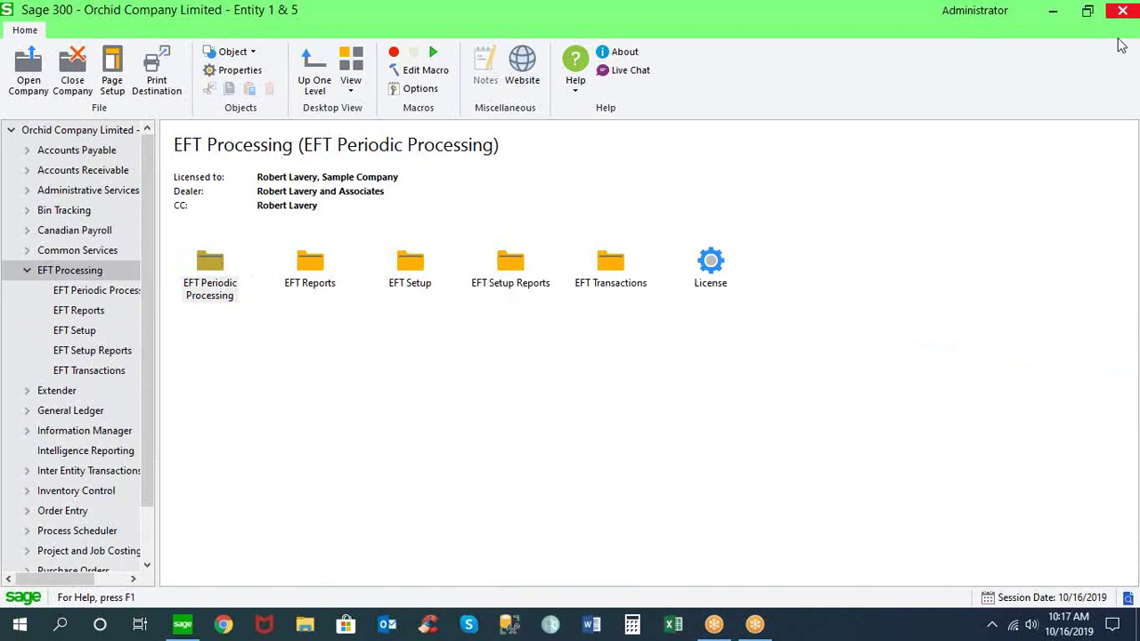
pyautogui.click(117, 374)
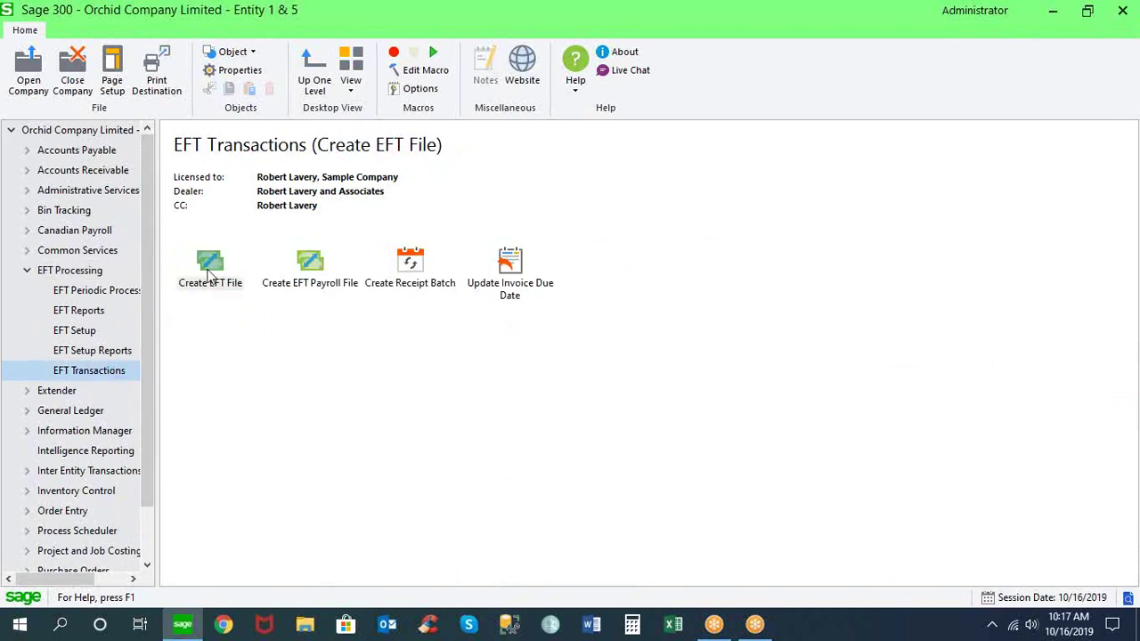
pyautogui.doubleClick(209, 278)
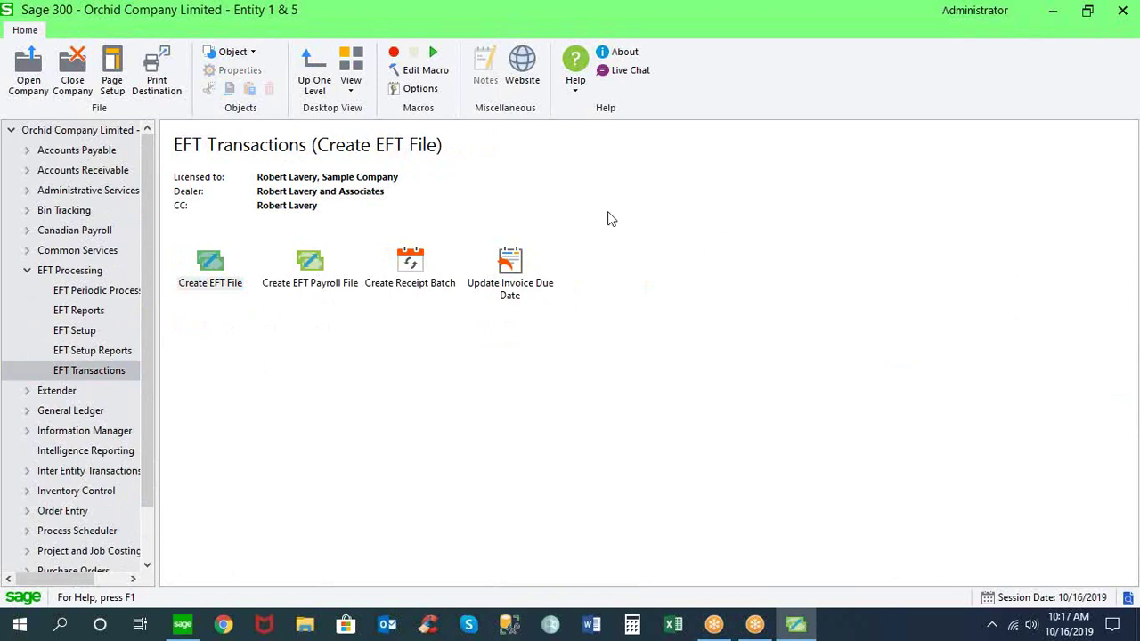
pyautogui.moveTo(643, 167); pyautogui.dragTo(894, 128)
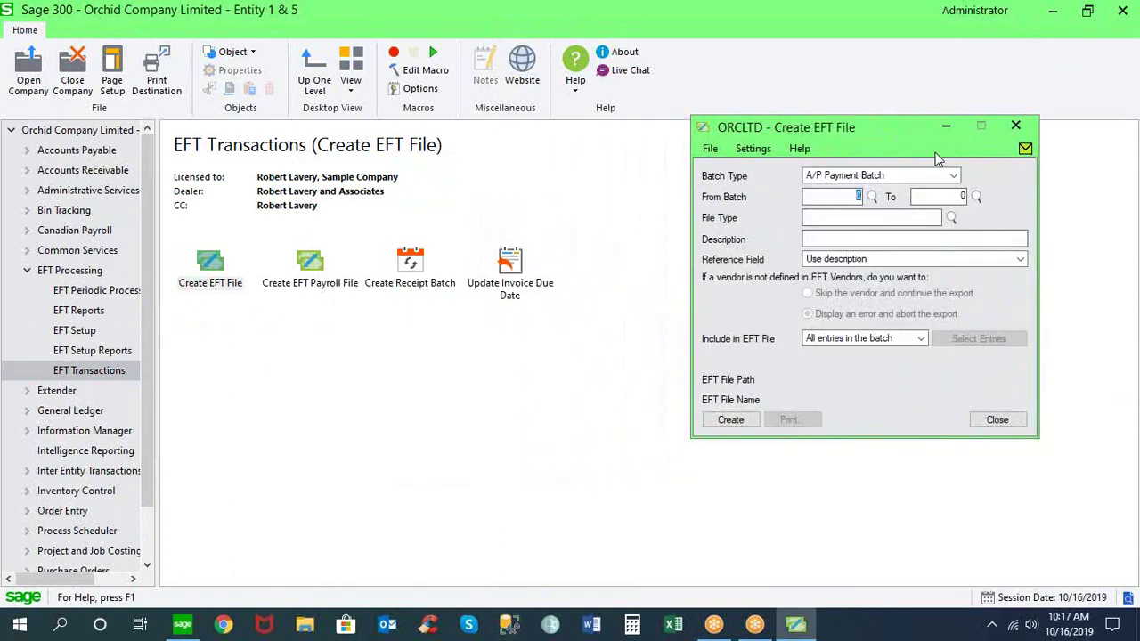
pyautogui.click(954, 176)
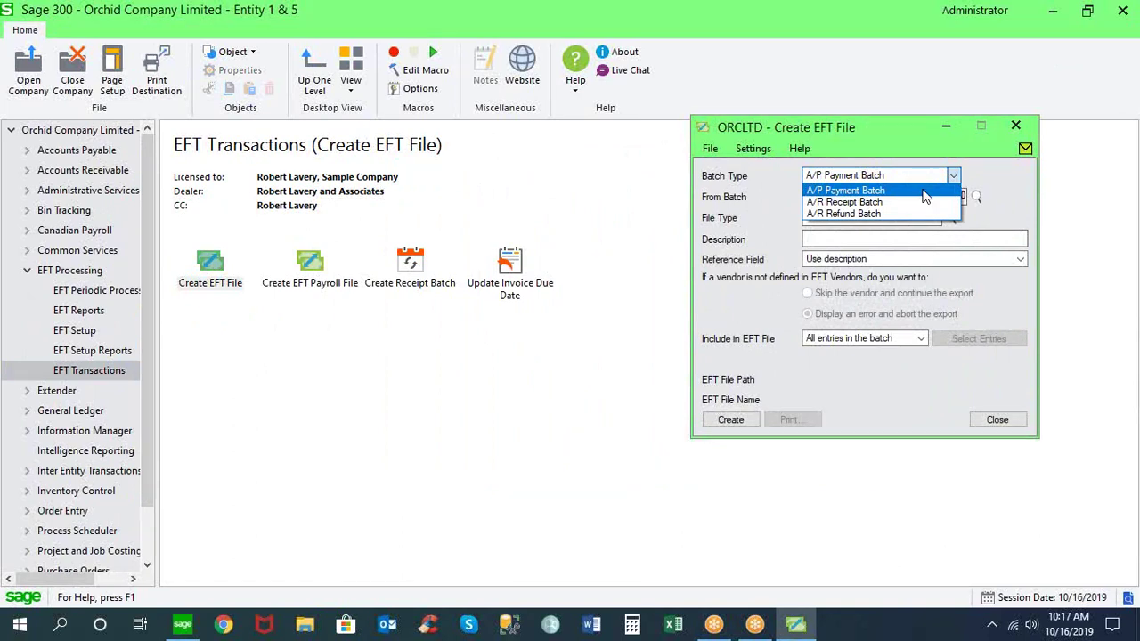
pyautogui.click(921, 191)
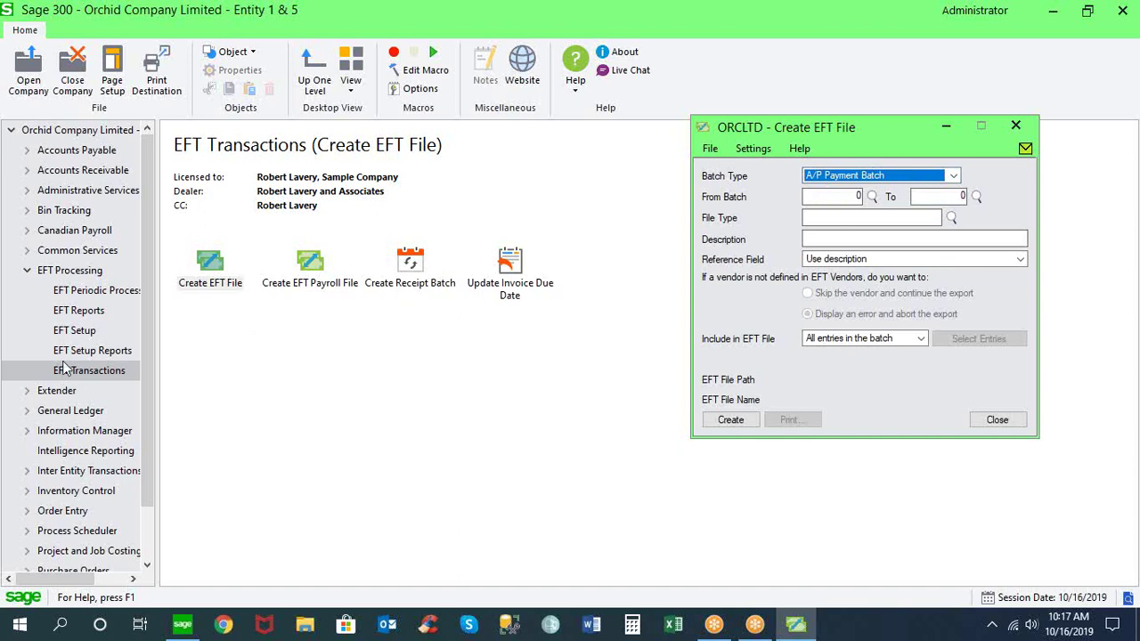
# Open the EFT Options in EFT Setup and review the A/P settings for batch ranges and unposted batches.
pyautogui.click(86, 336)
pyautogui.doubleClick(211, 265)
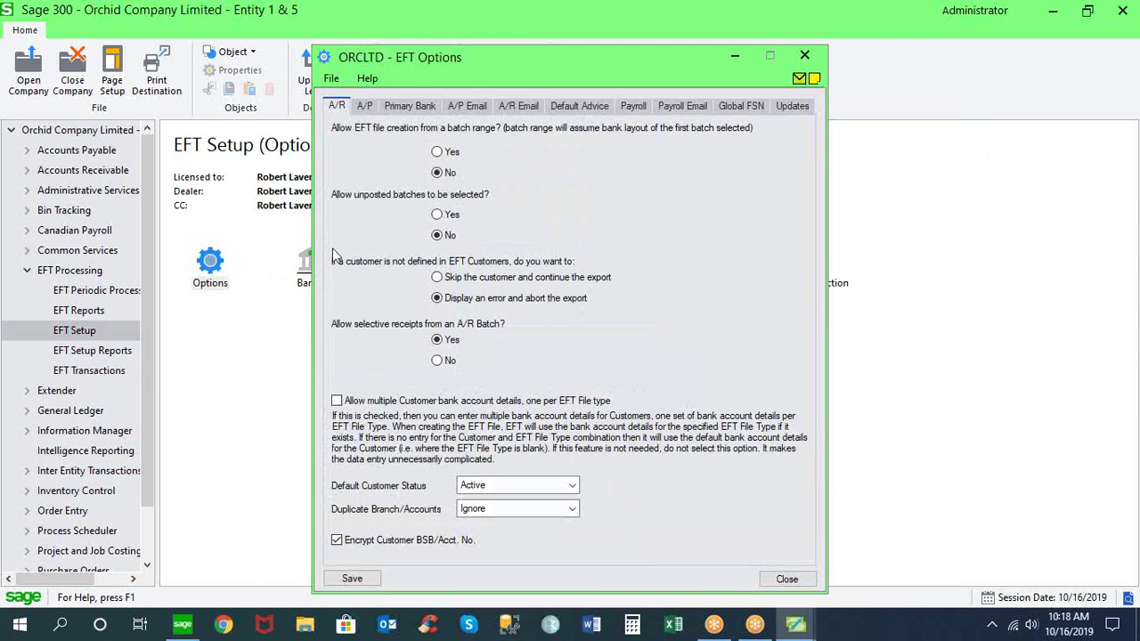
pyautogui.click(362, 104)
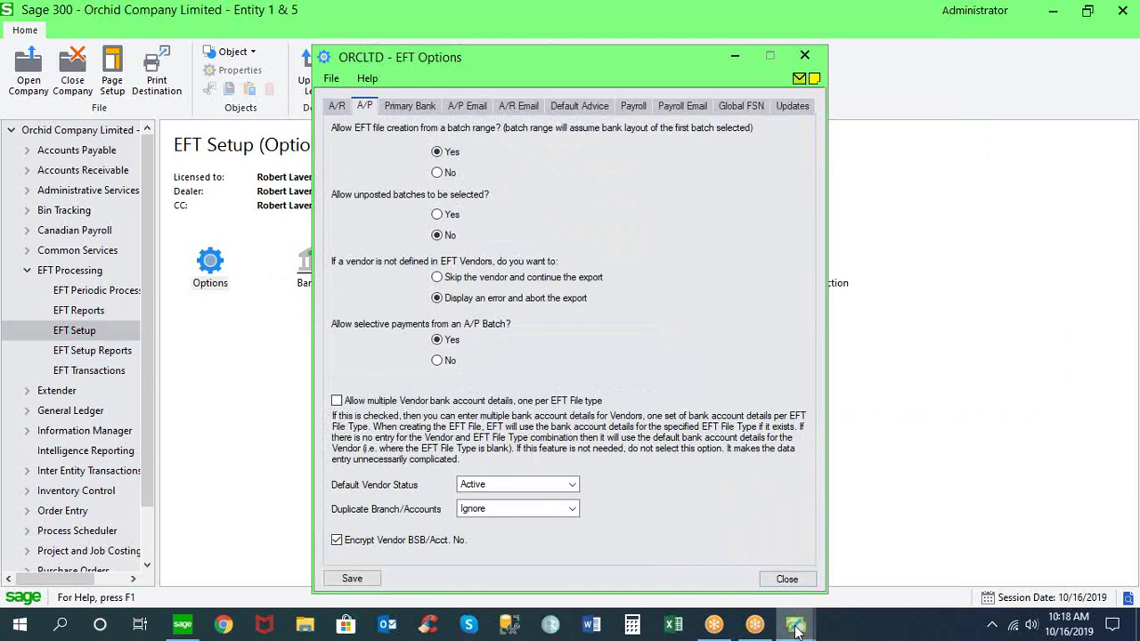
# Return to Create EFT File and set the A/P payment batch range from 1 to 69.
pyautogui.moveTo(796, 629)
pyautogui.click(746, 554)
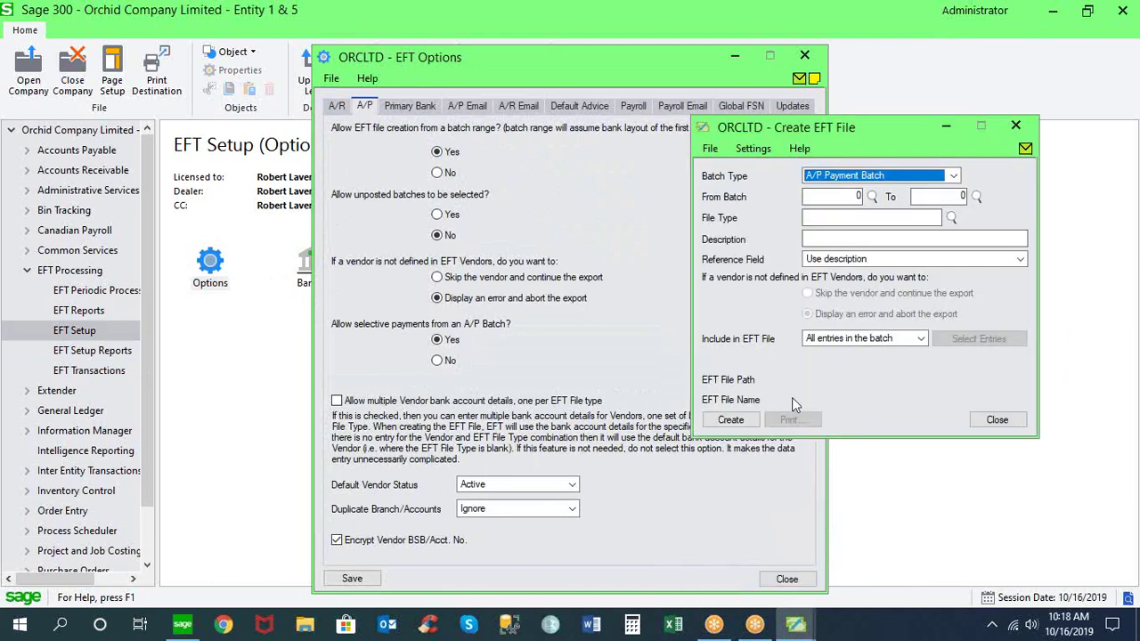
pyautogui.click(864, 197)
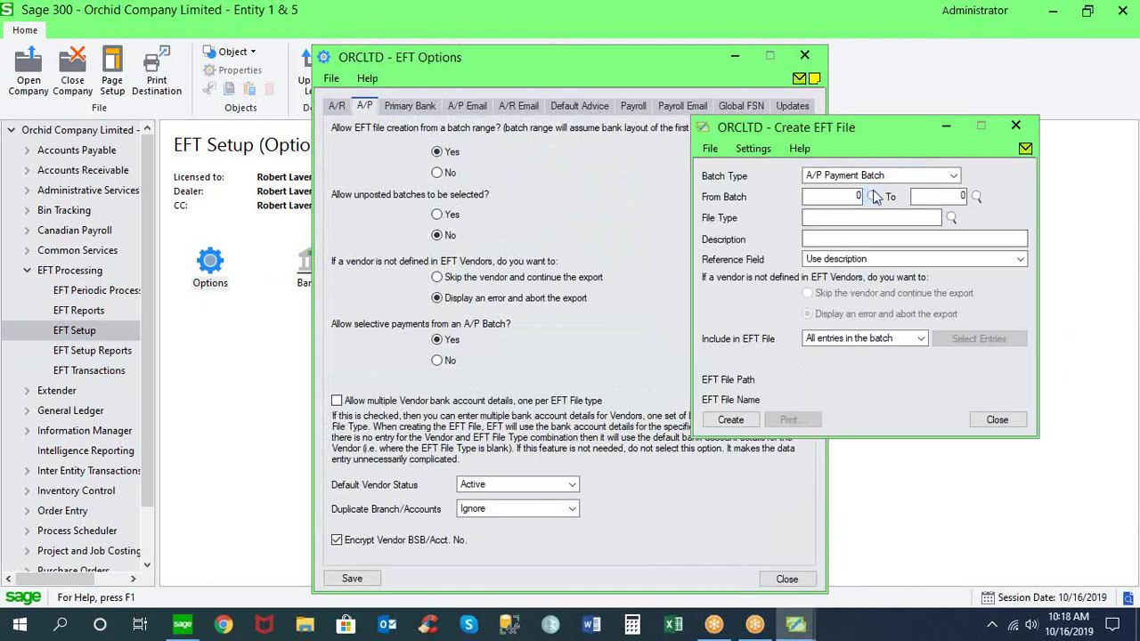
pyautogui.click(872, 196)
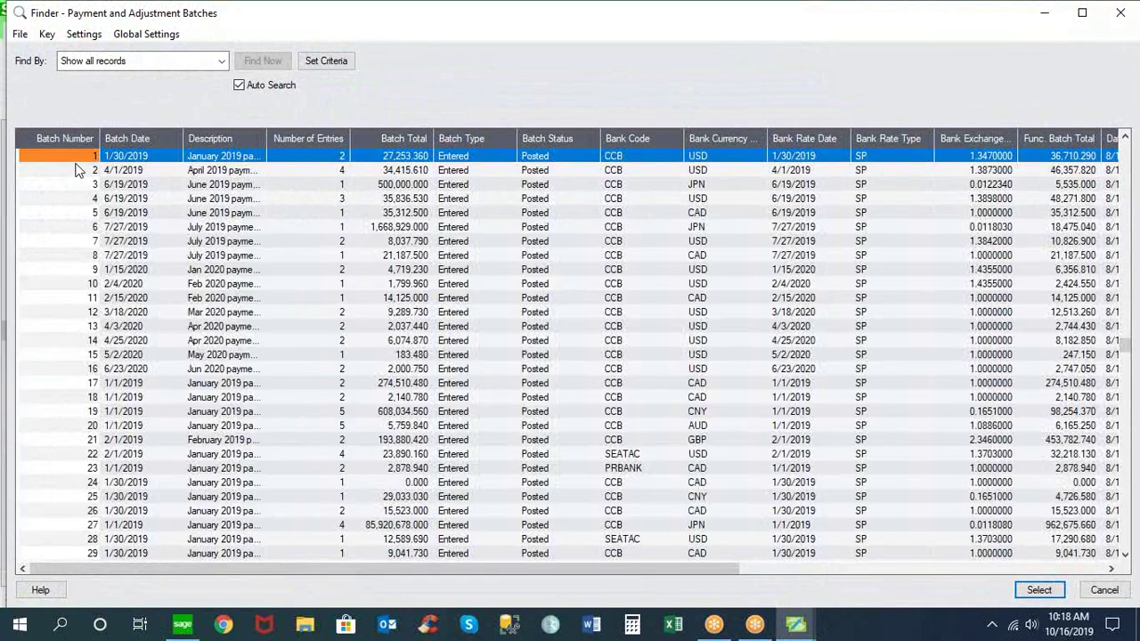
pyautogui.doubleClick(78, 158)
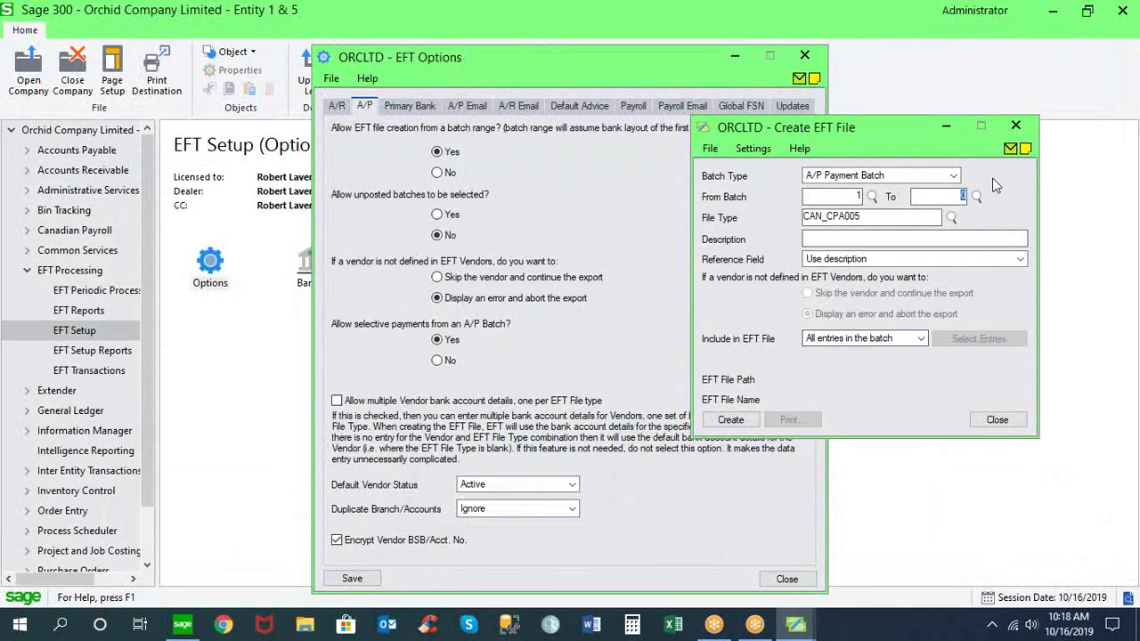
pyautogui.click(977, 198)
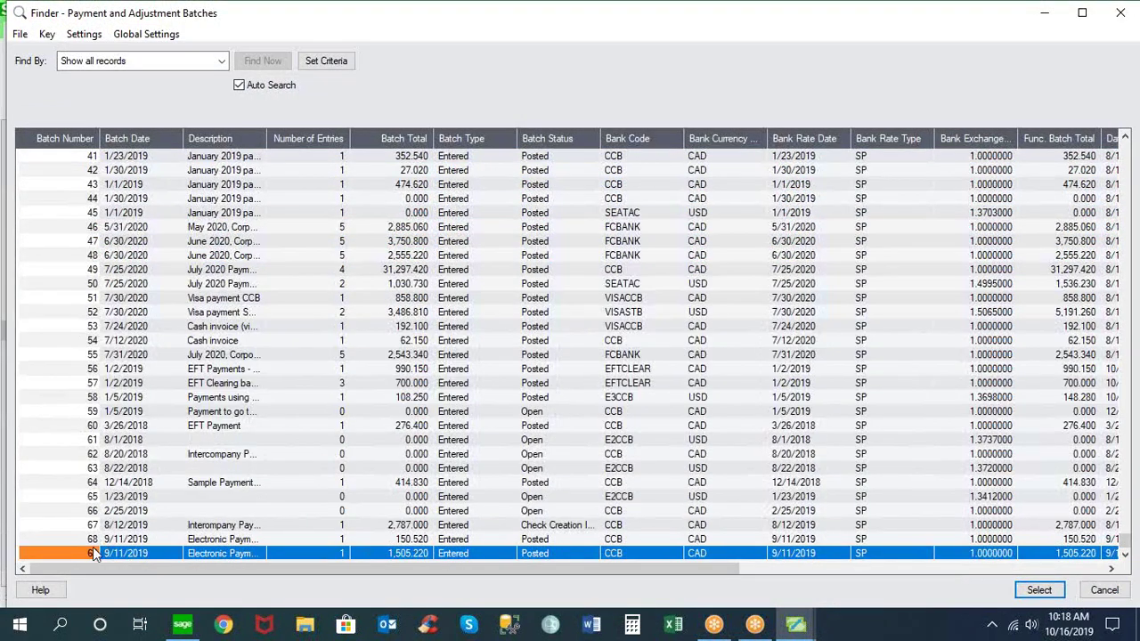
pyautogui.doubleClick(90, 553)
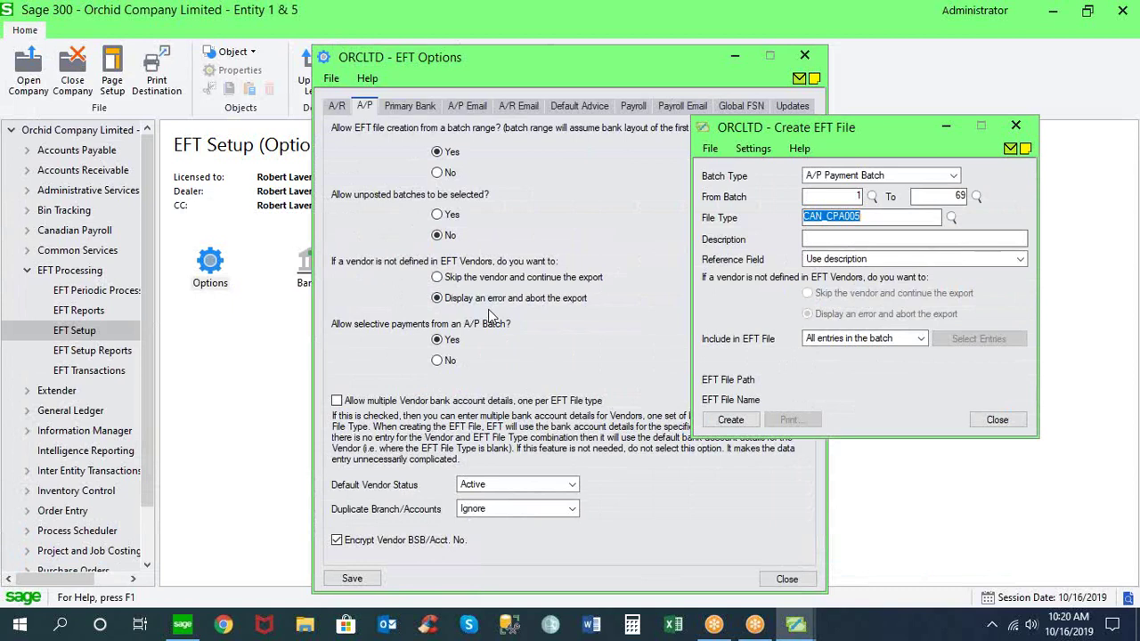
# Open vendor 1200, Chloride Systems, in A/P Vendors and review the payment code in its processing settings.
pyautogui.click(27, 150)
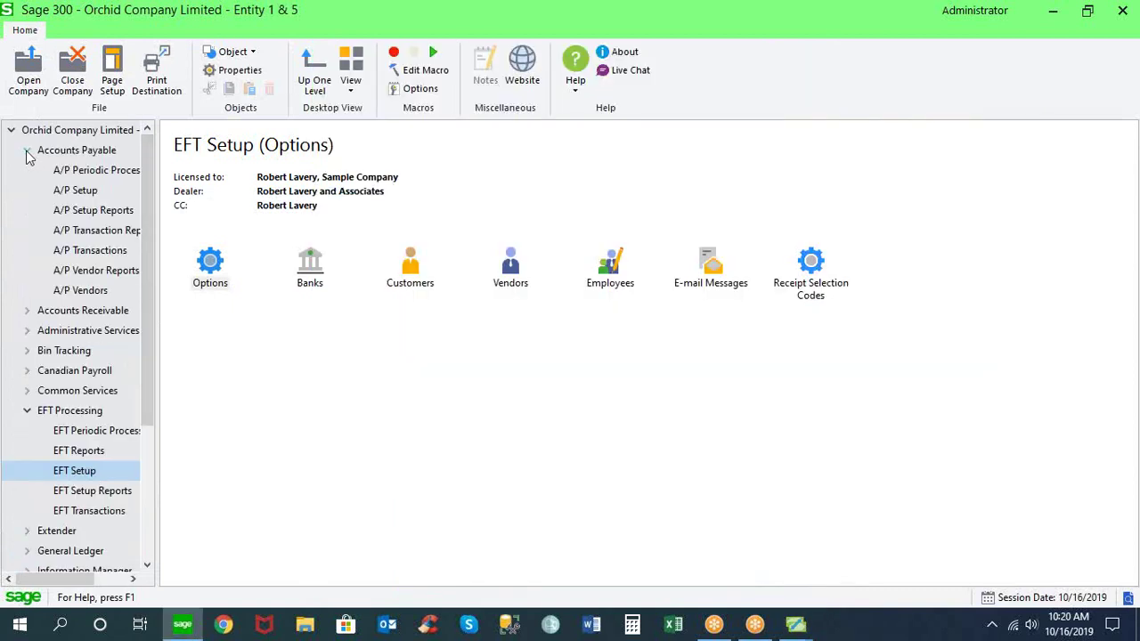
pyautogui.click(91, 290)
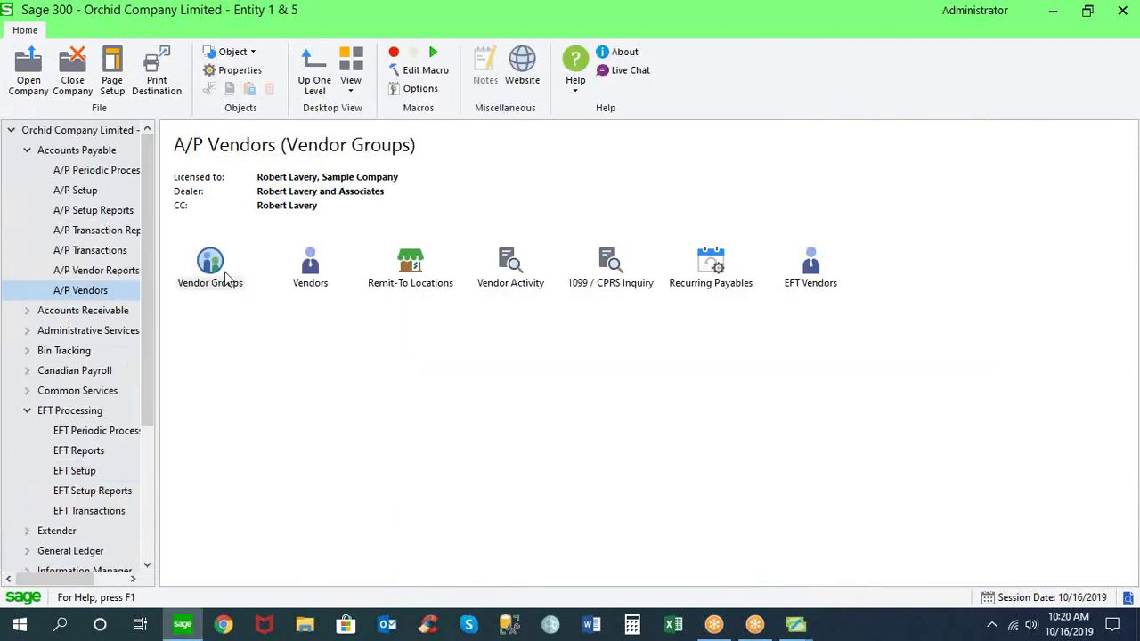
pyautogui.doubleClick(321, 275)
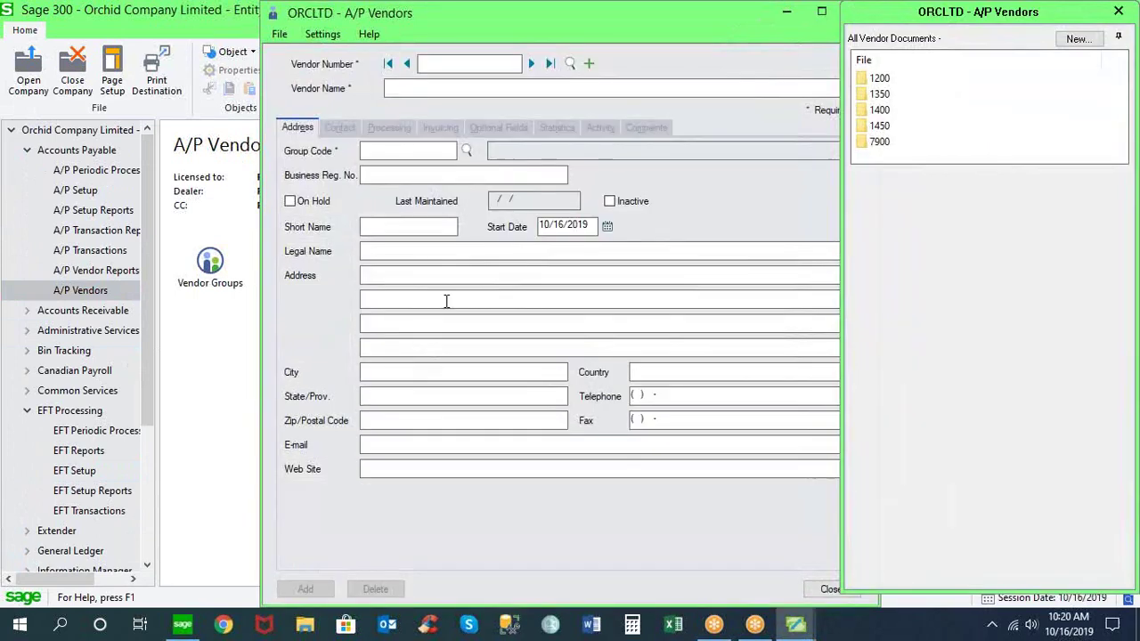
pyautogui.click(529, 63)
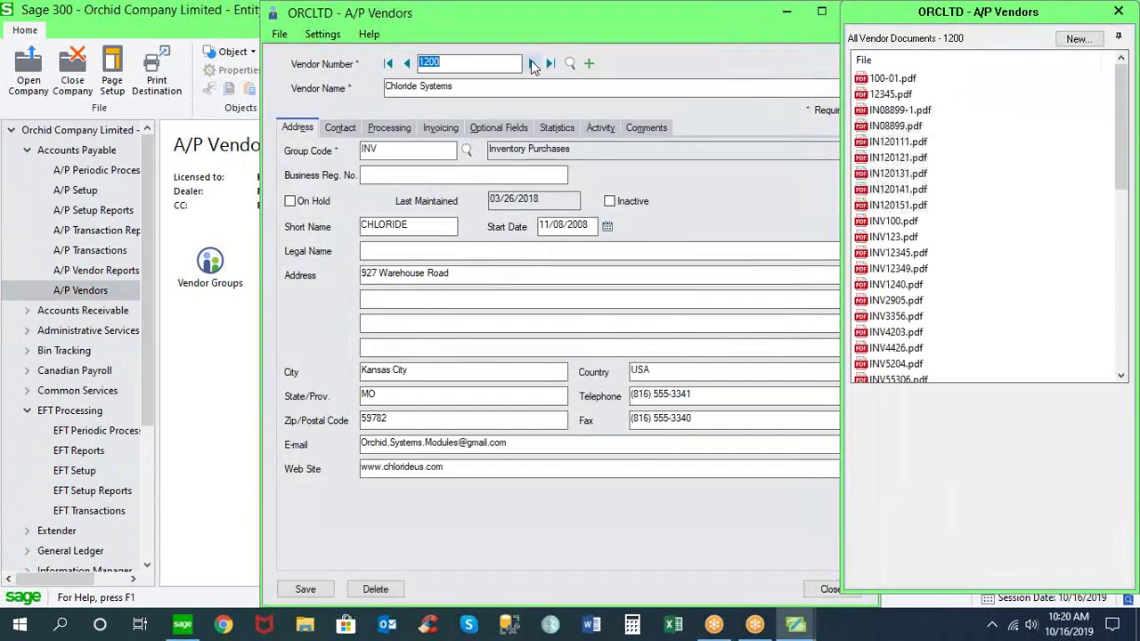
pyautogui.click(385, 130)
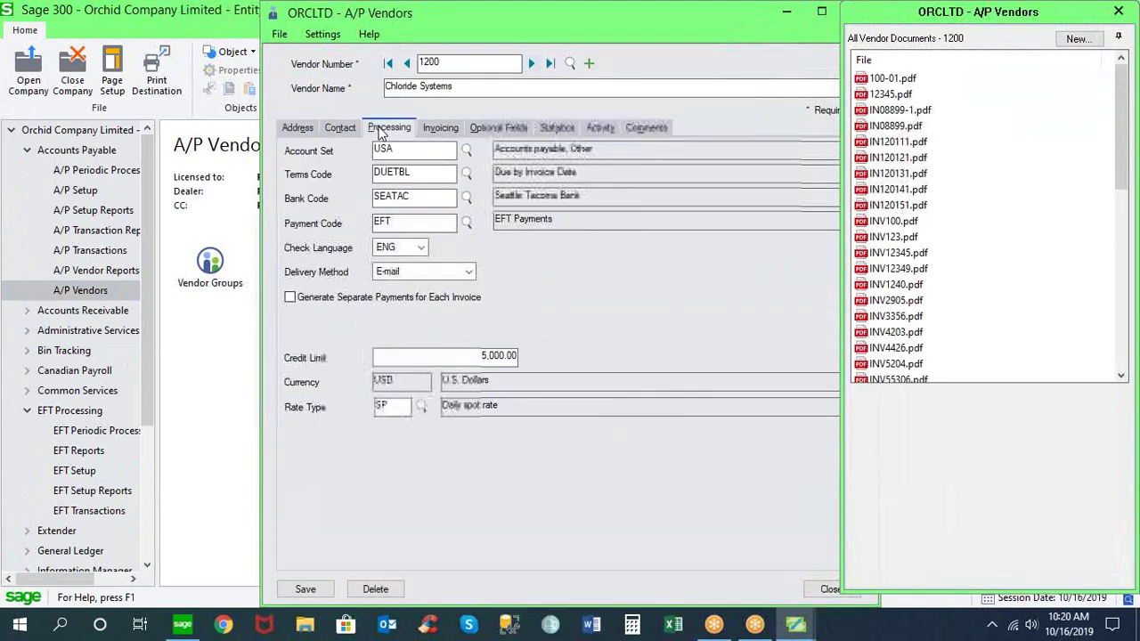
pyautogui.moveTo(412, 221); pyautogui.dragTo(353, 222)
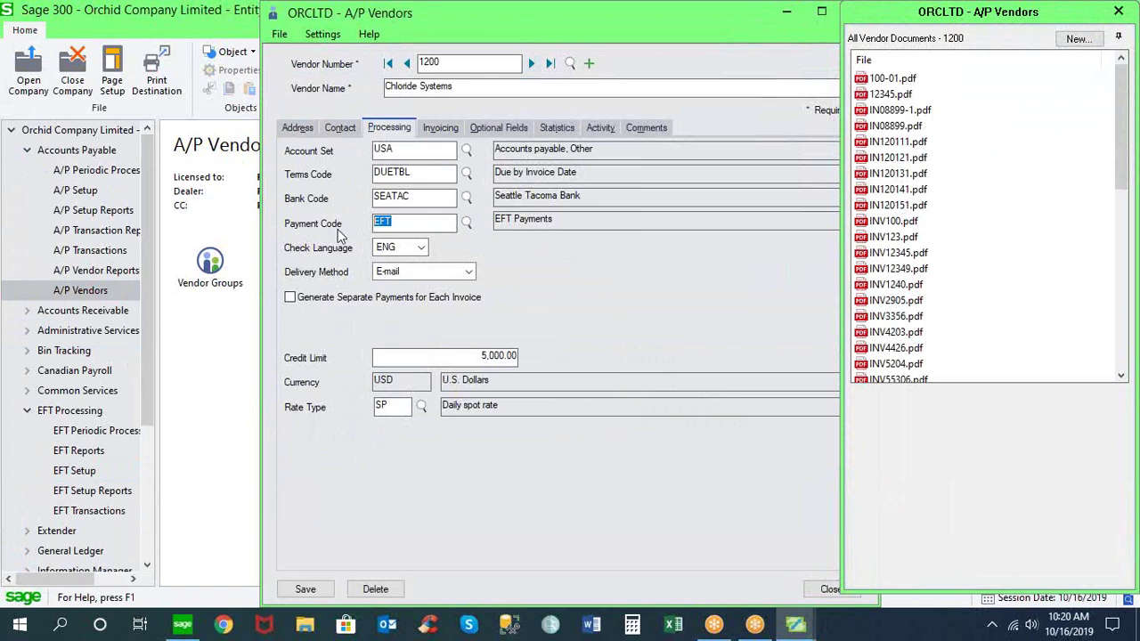
pyautogui.click(220, 322)
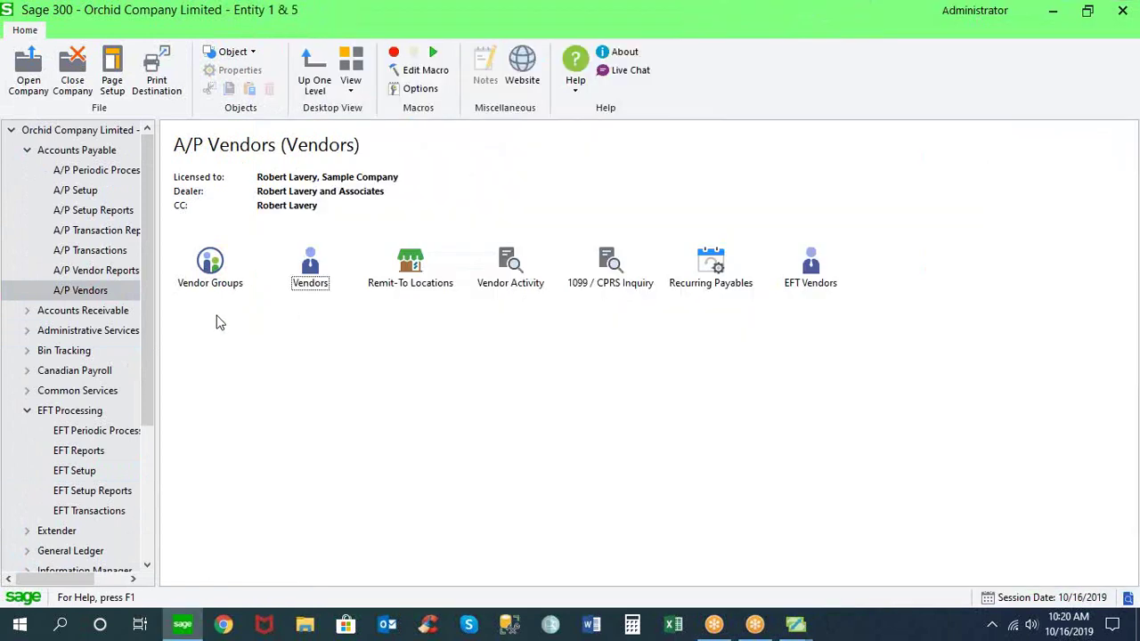
# Open A/P Create Payment Batch and review the payment code range in its vendor selection criteria.
pyautogui.click(110, 251)
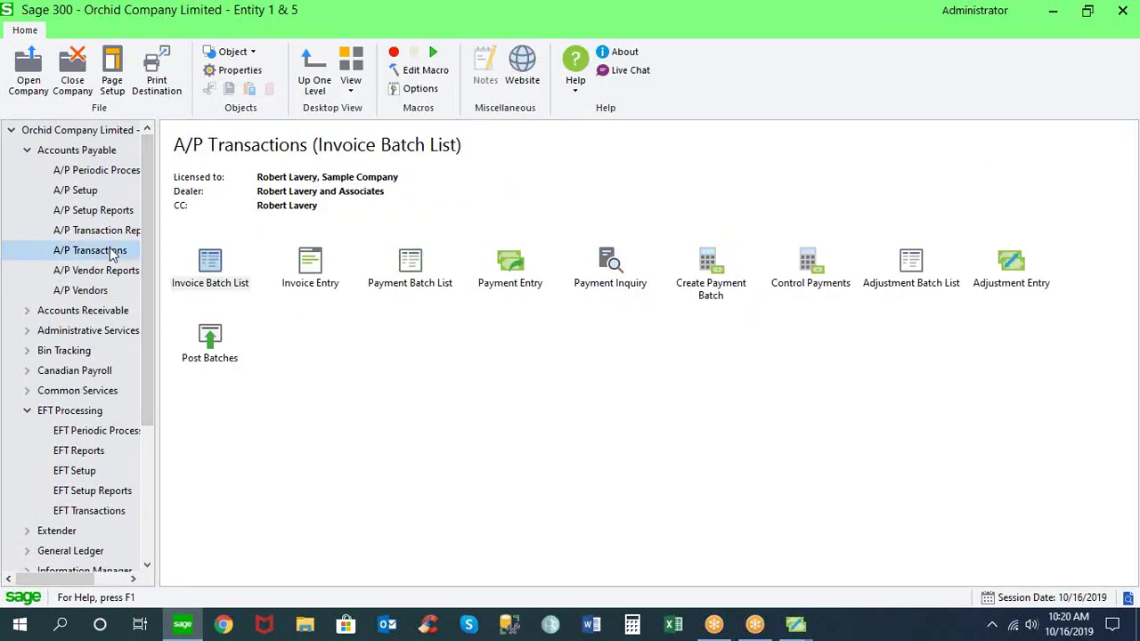
pyautogui.doubleClick(708, 267)
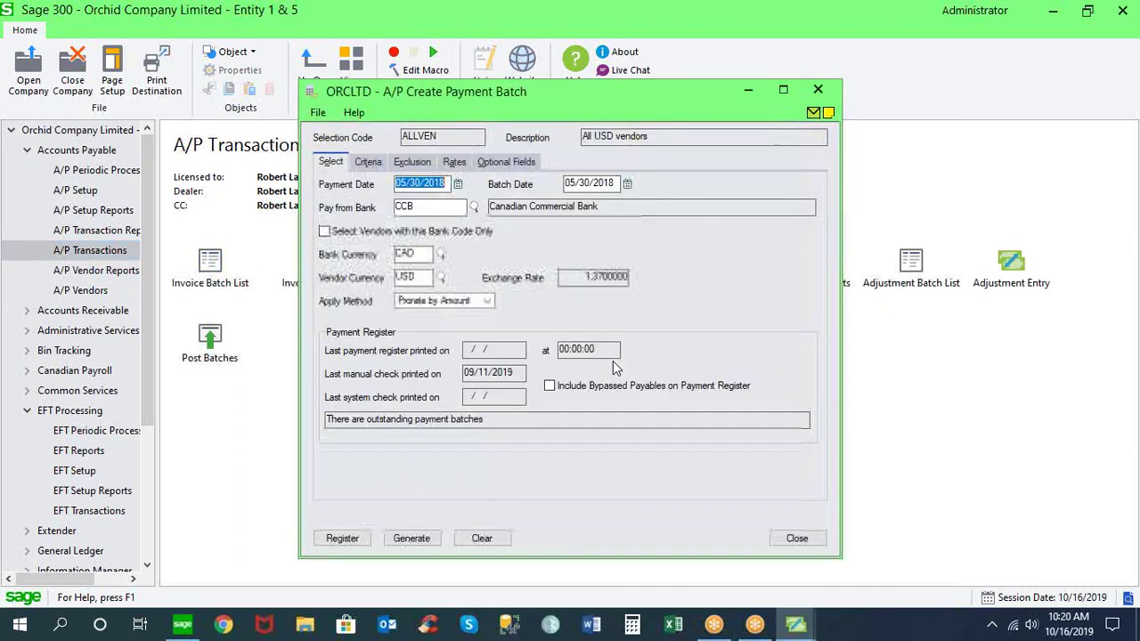
pyautogui.press('Delete')
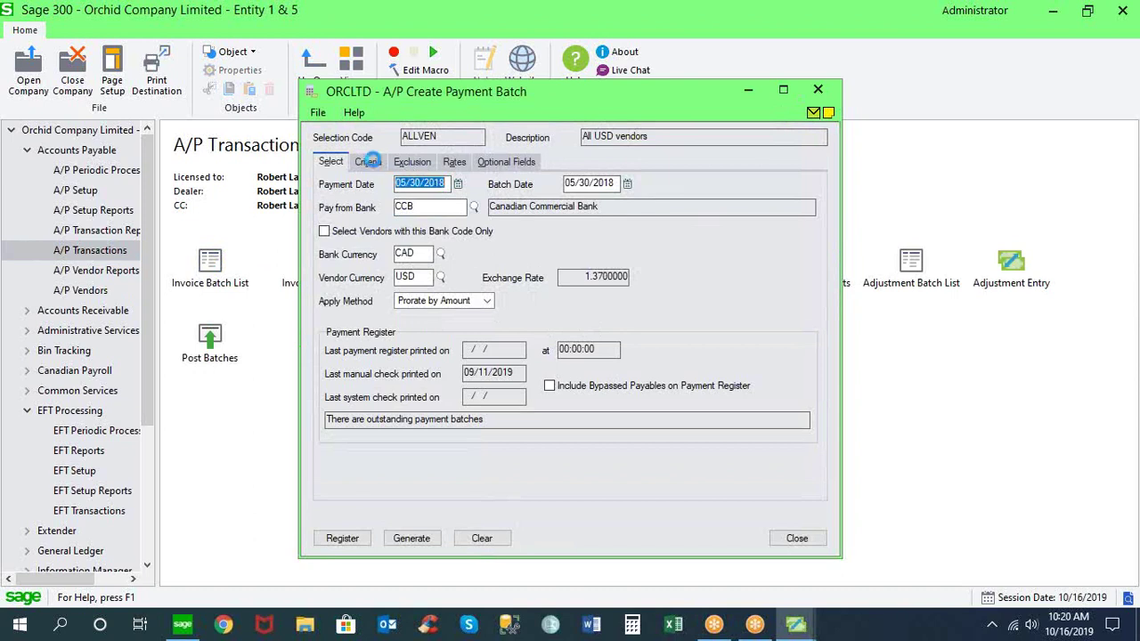
pyautogui.click(368, 161)
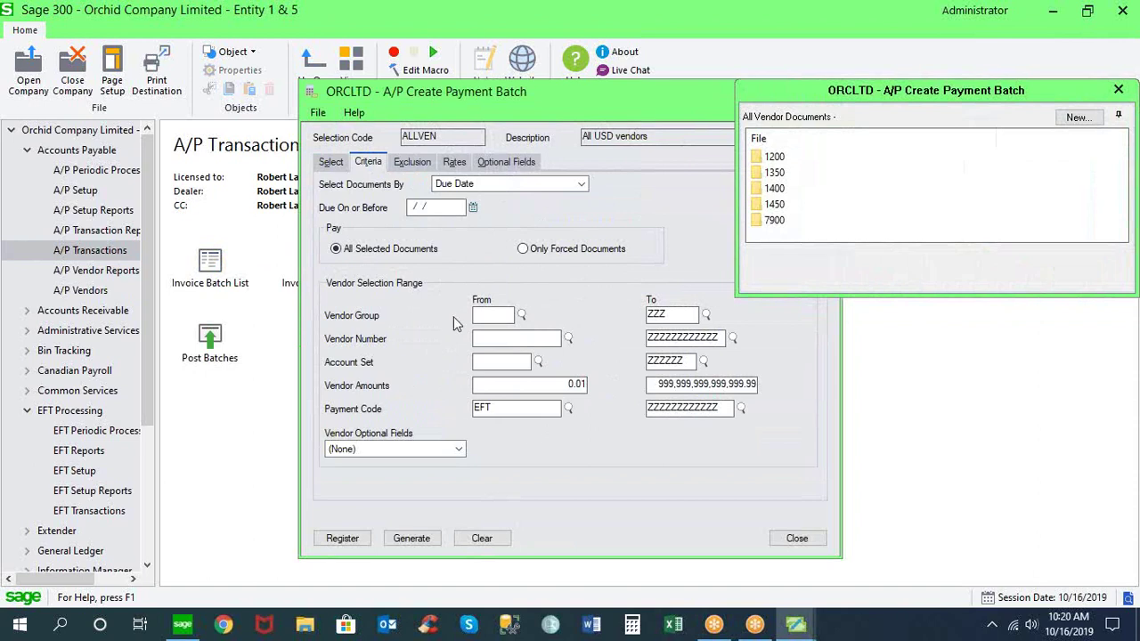
pyautogui.moveTo(511, 411); pyautogui.dragTo(460, 412)
pyautogui.moveTo(918, 156)
# Open EFT Transactions, then bring the open EFT Options forward to review the A/P selective payments setting.
pyautogui.click(90, 519)
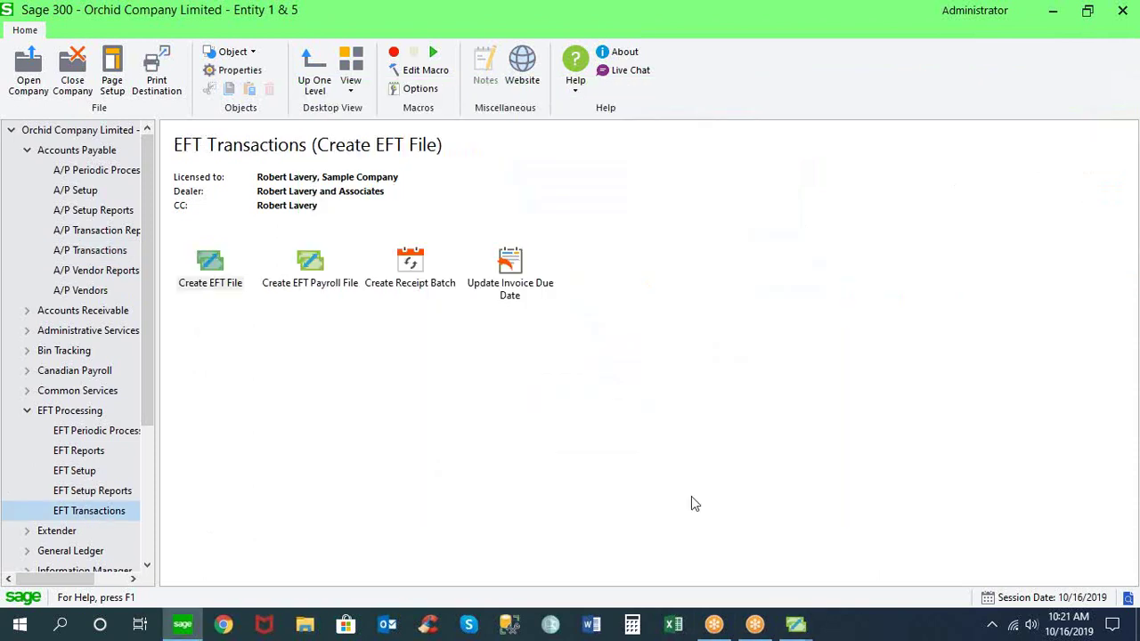
pyautogui.click(801, 628)
pyautogui.moveTo(947, 539)
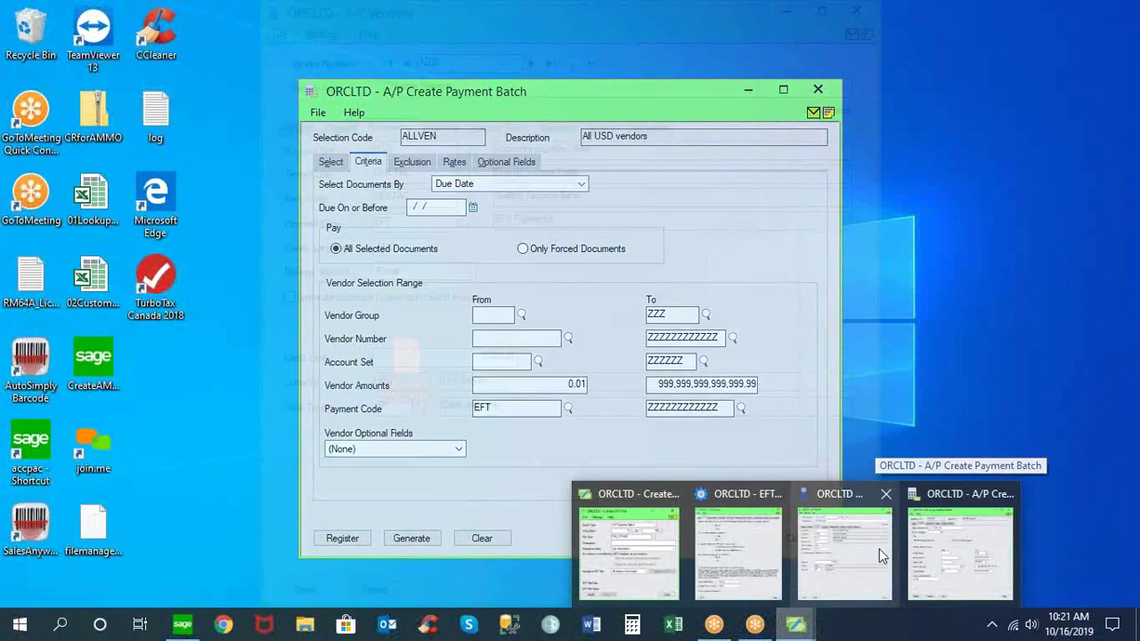
pyautogui.moveTo(804, 550)
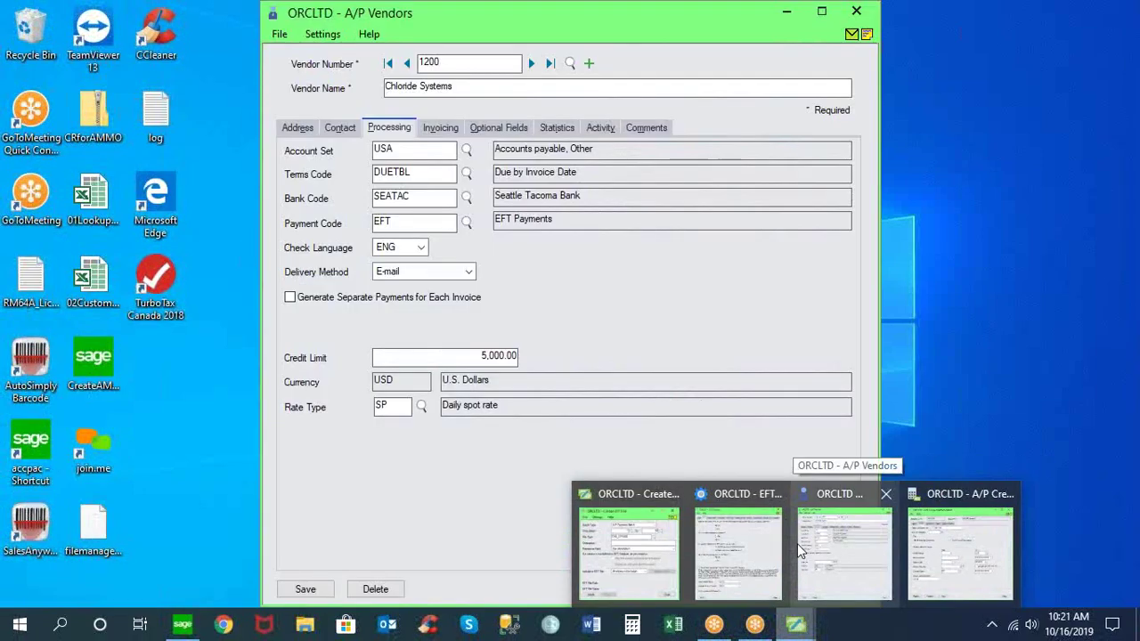
pyautogui.moveTo(755, 543)
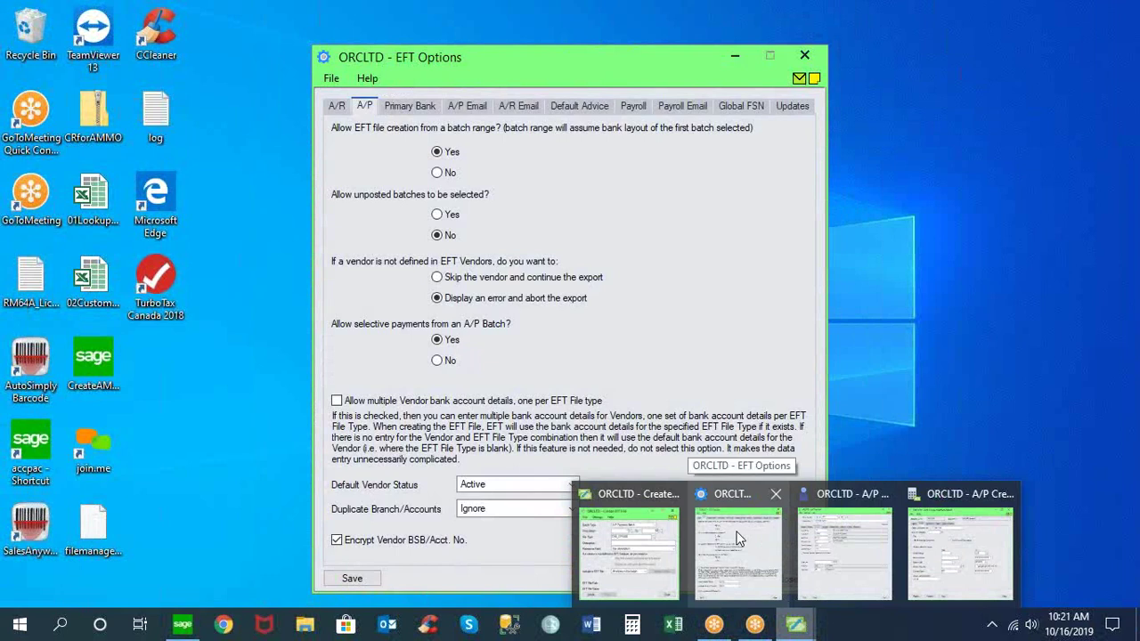
pyautogui.click(736, 538)
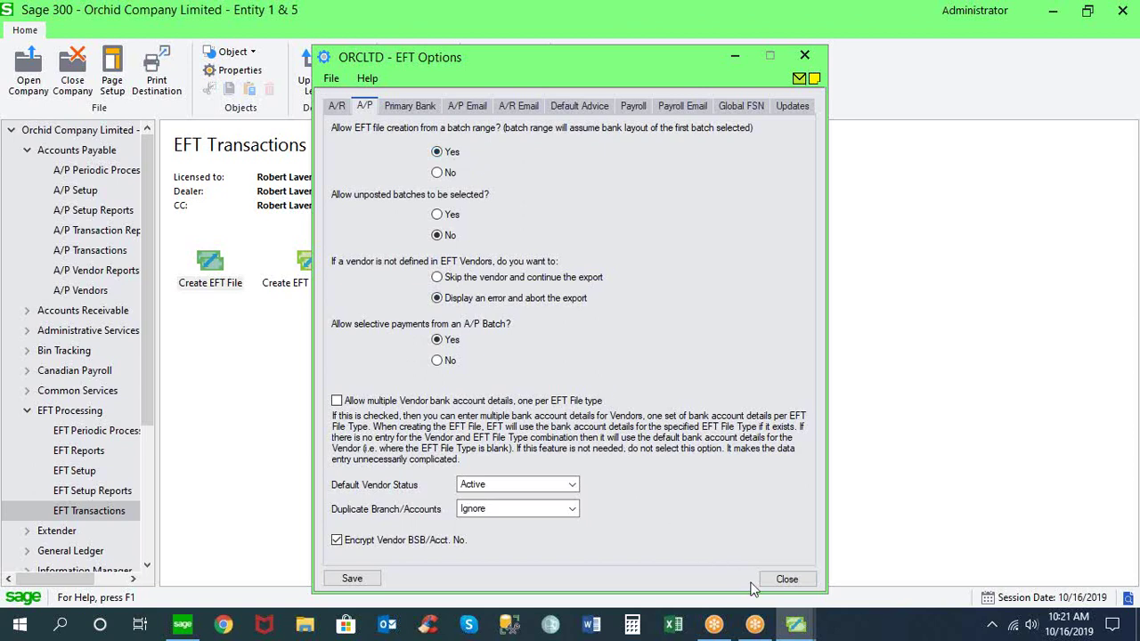
# Return to Create EFT File and set the entries included in the file to Entries that I select.
pyautogui.moveTo(790, 627)
pyautogui.click(660, 575)
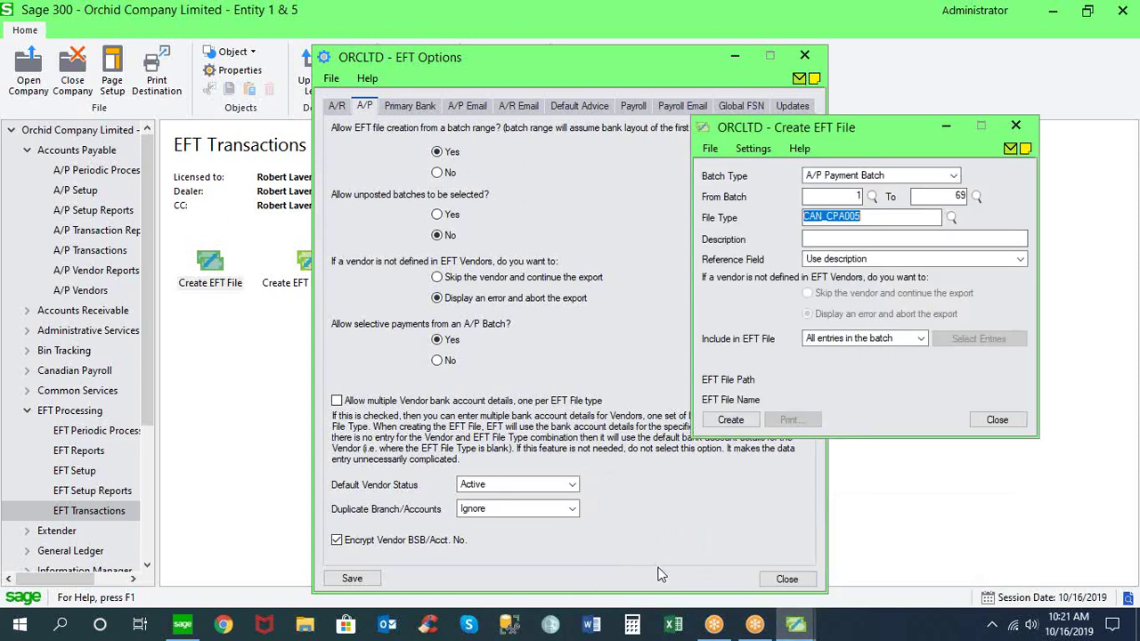
pyautogui.click(920, 338)
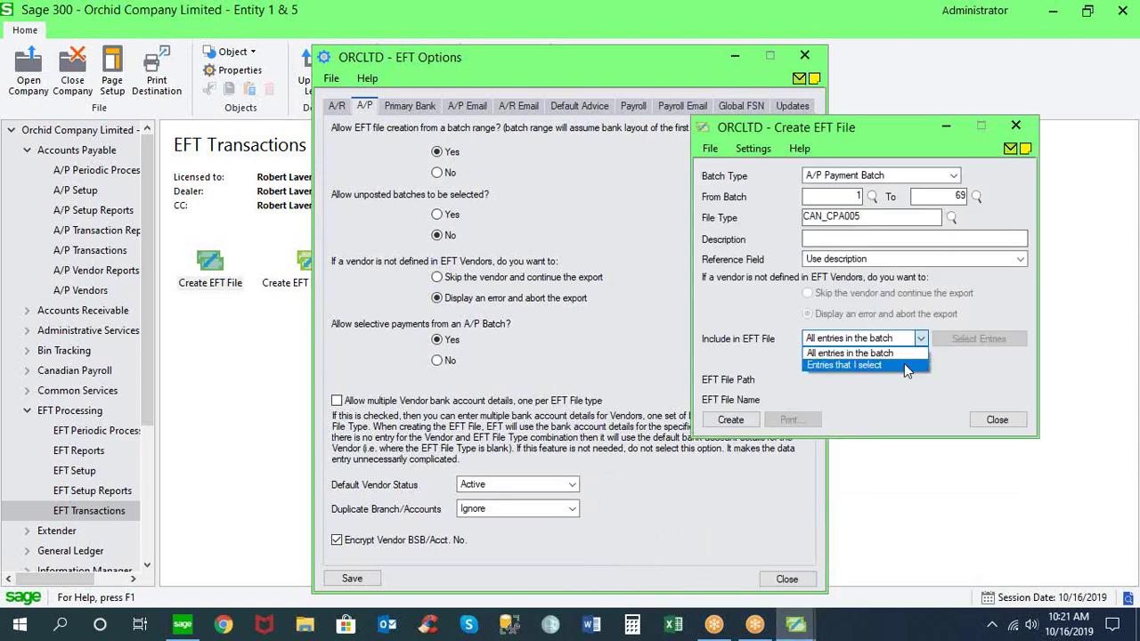
pyautogui.click(904, 363)
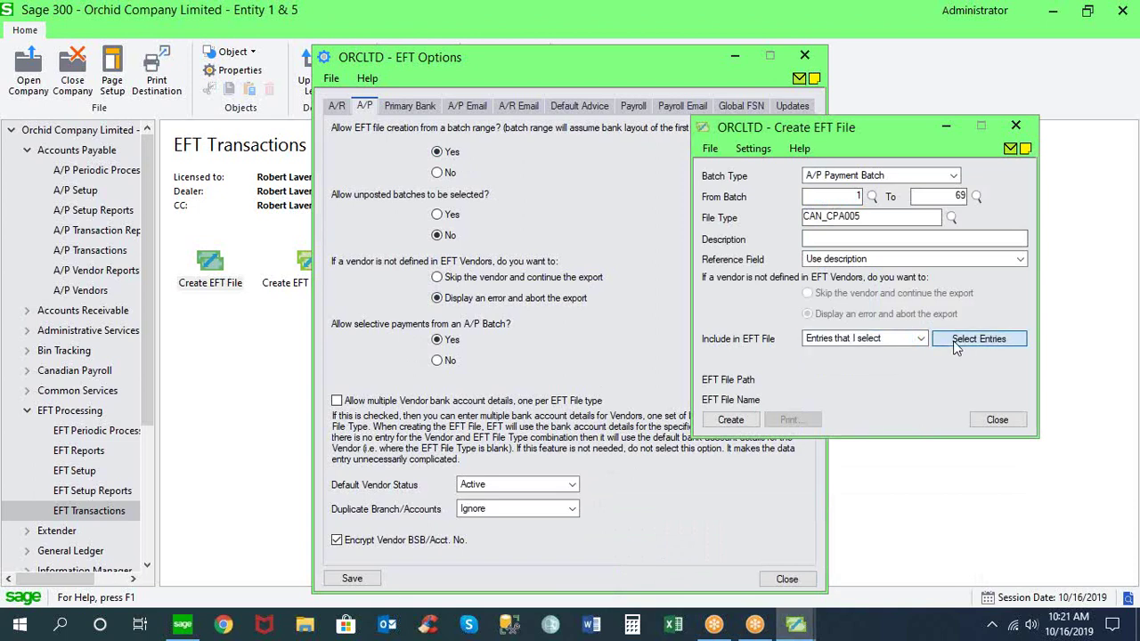
# Include batch 2 entry 4, batch 4 entry 1 and batch 5 entry 1 in the EFT file selection.
pyautogui.click(955, 344)
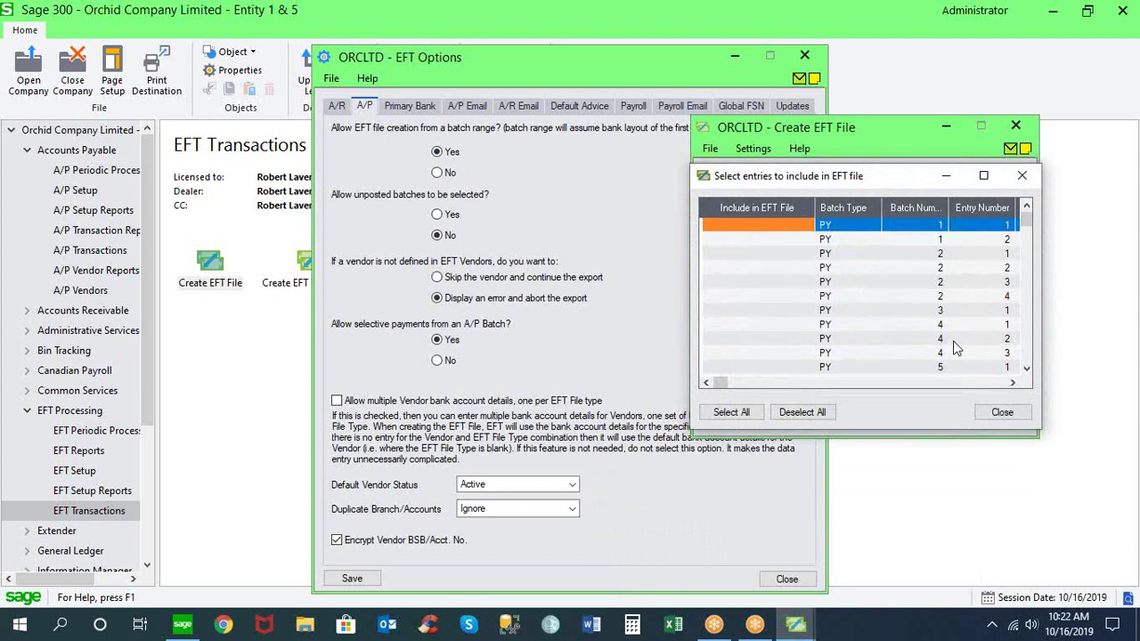
pyautogui.doubleClick(754, 296)
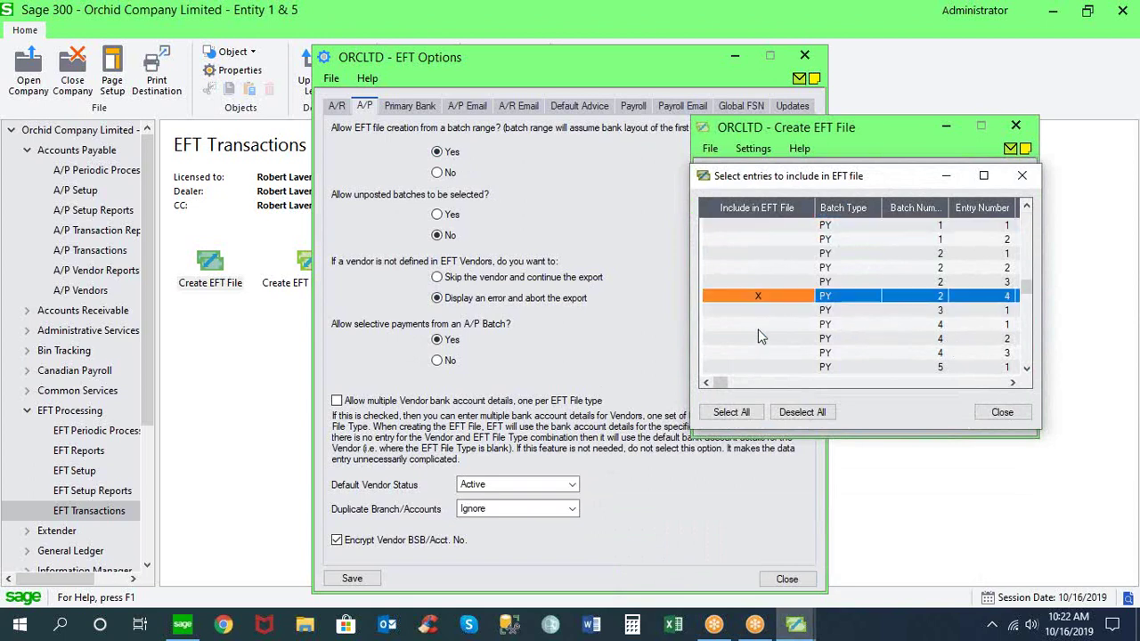
pyautogui.doubleClick(758, 326)
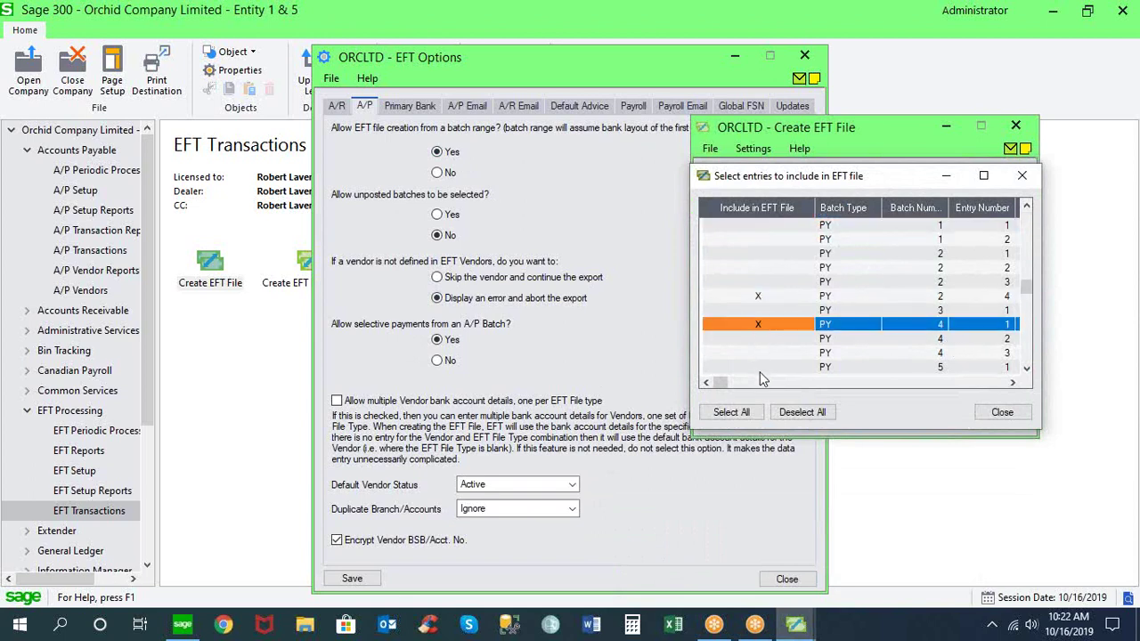
pyautogui.doubleClick(760, 368)
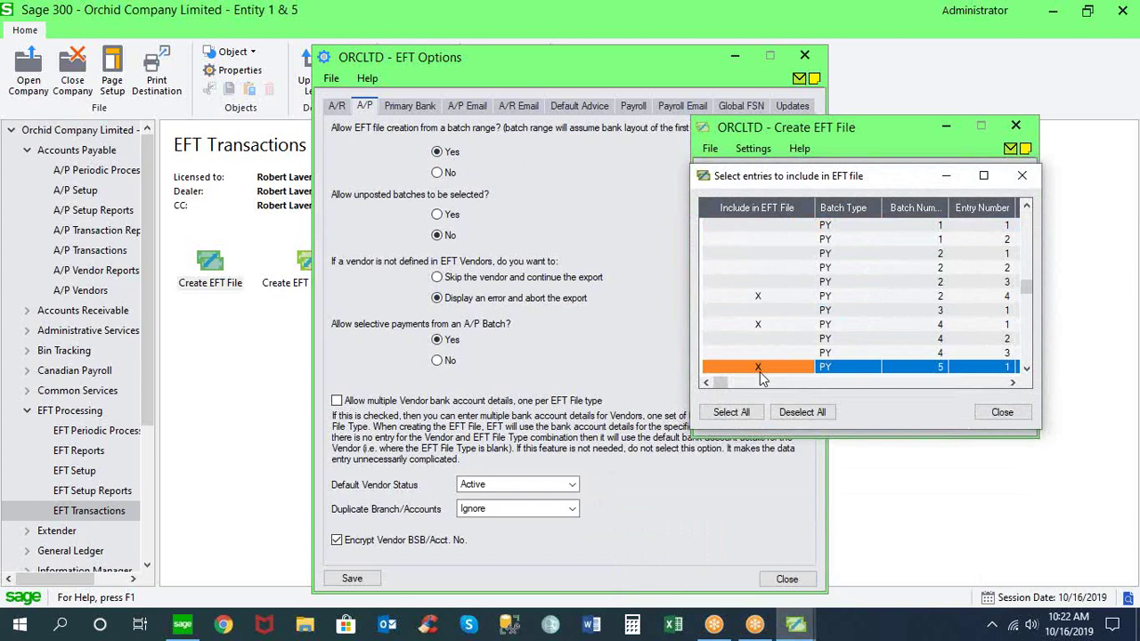
pyautogui.click(1000, 414)
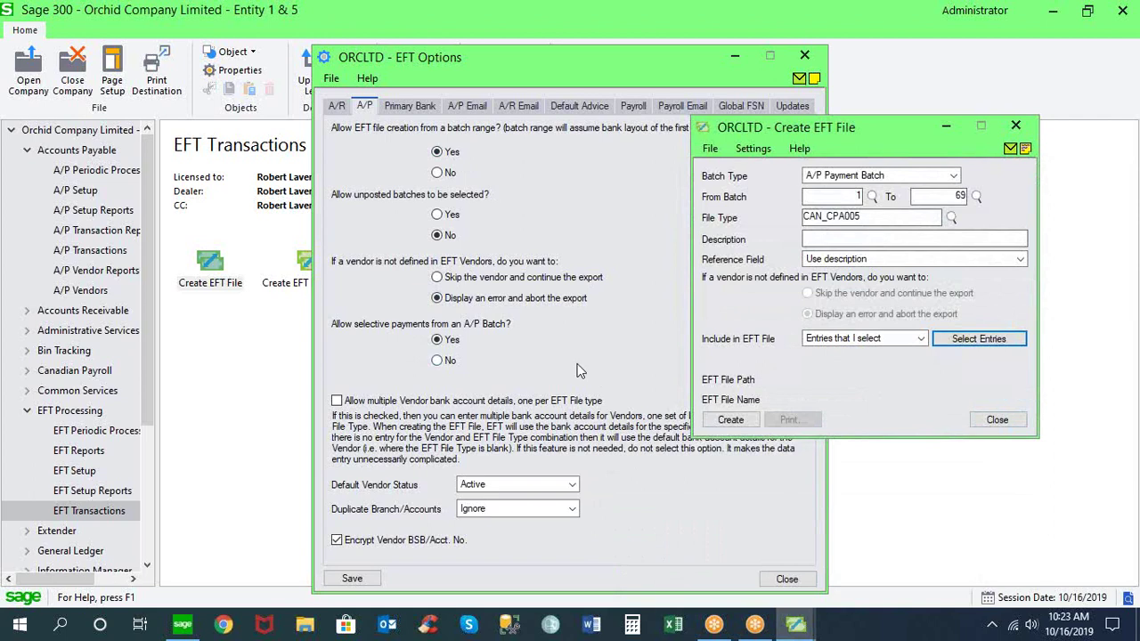
# Look up the available EFT file types for the primary bank in EFT Options.
pyautogui.moveTo(882, 215); pyautogui.dragTo(790, 220)
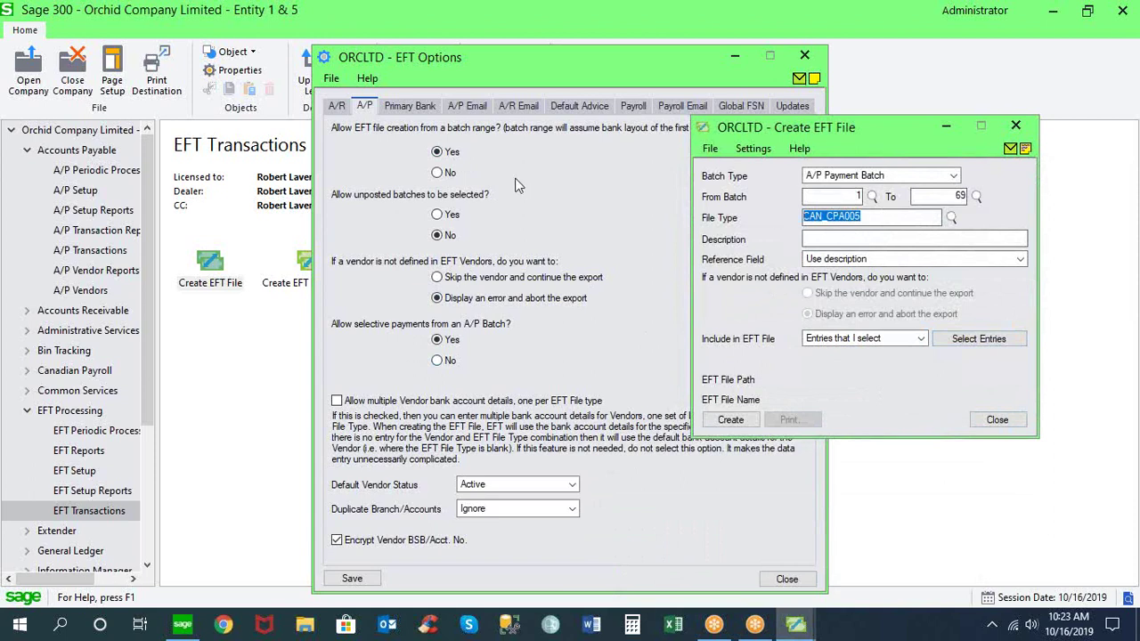
pyautogui.click(416, 107)
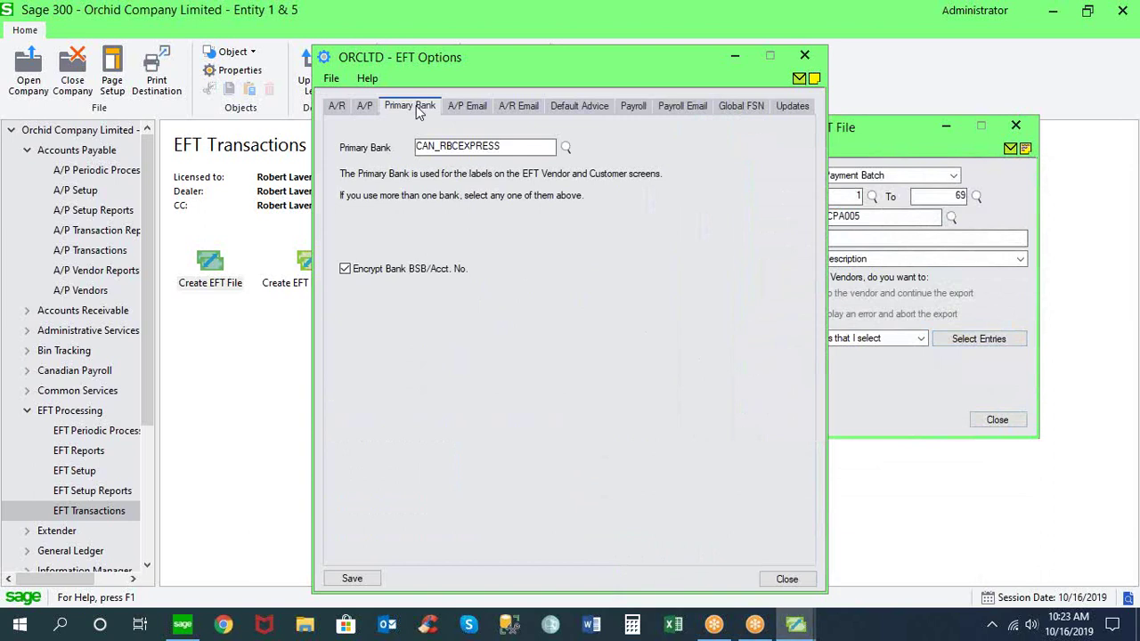
pyautogui.click(566, 148)
pyautogui.click(566, 148)
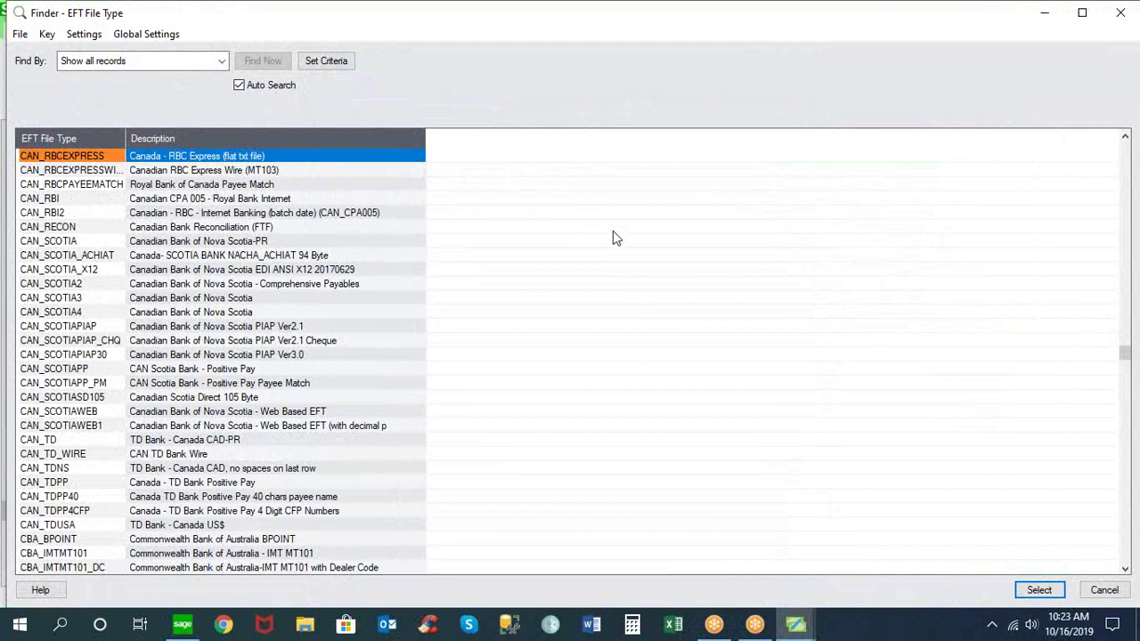
# Examine the Canadian file types, including CAN_SCOTIA_ACHIAT, CAN_TD_WIRE and CAN_TDPP.
pyautogui.click(1125, 138)
pyautogui.click(1125, 138)
pyautogui.click(1125, 138)
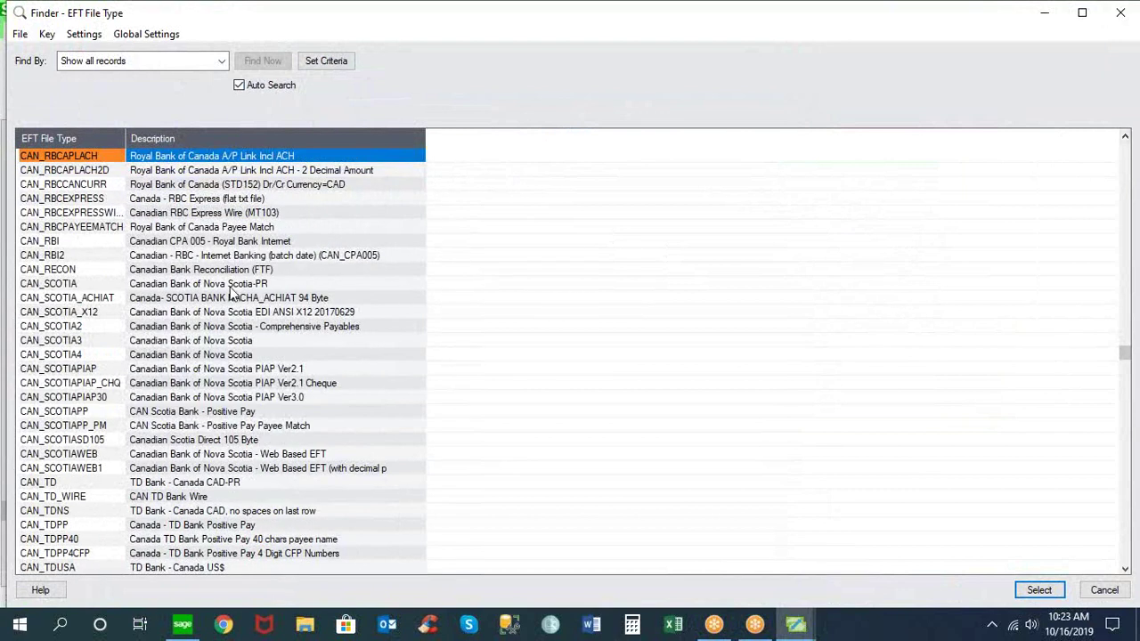
pyautogui.click(166, 298)
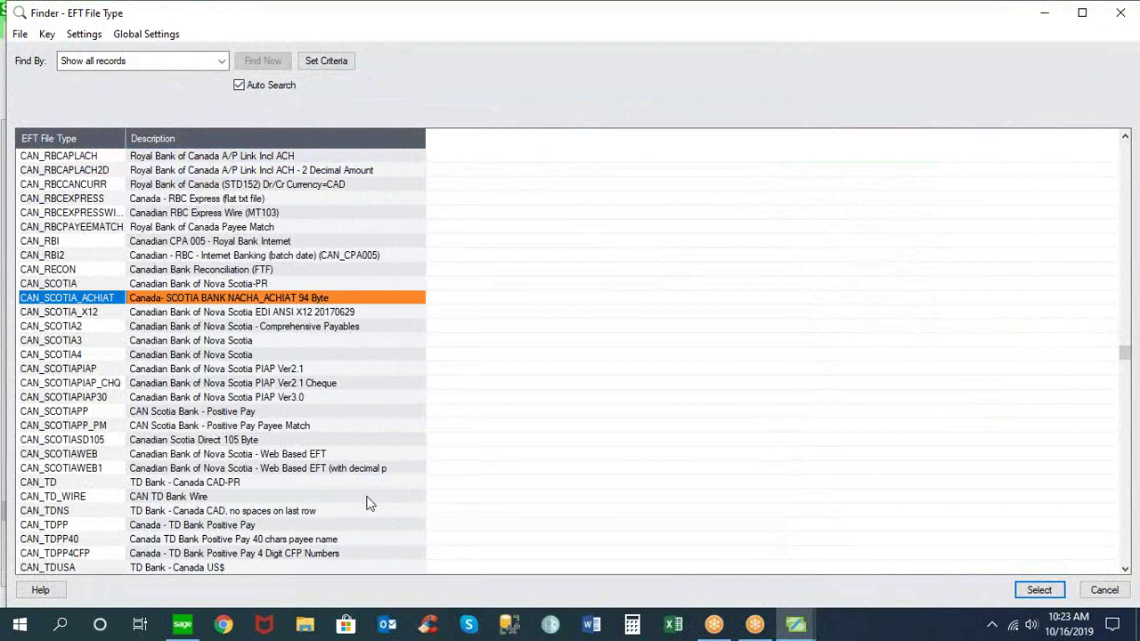
pyautogui.click(200, 497)
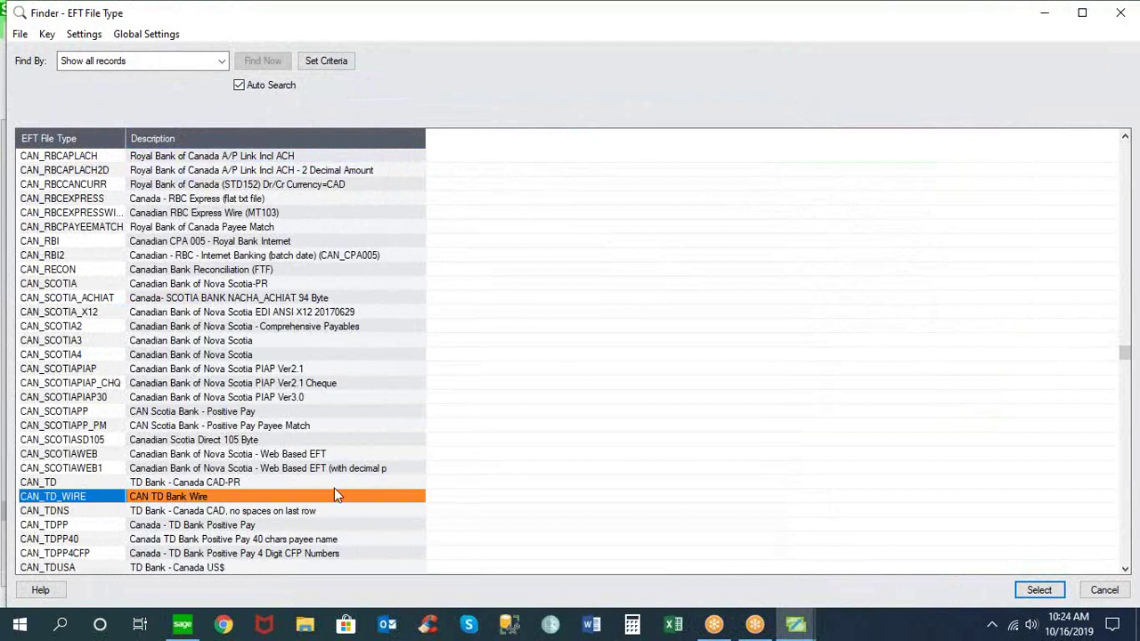
pyautogui.click(248, 526)
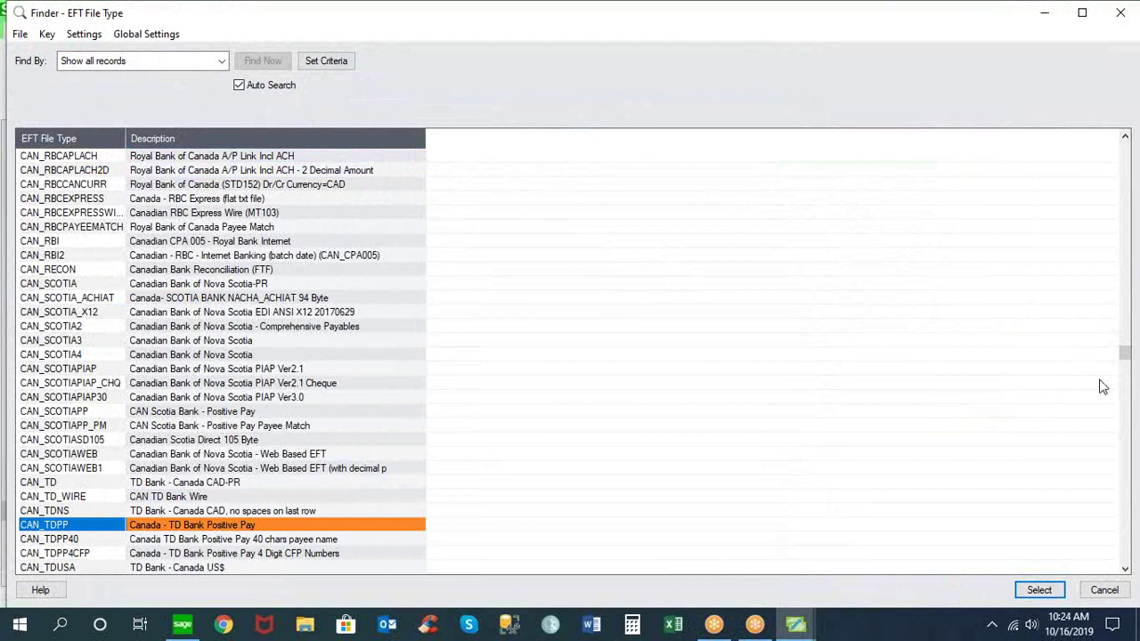
# Examine the EFT file types from the start of the list, covering the Australian, Barbados and Canadian bank formats.
pyautogui.moveTo(1125, 358); pyautogui.dragTo(1131, 155)
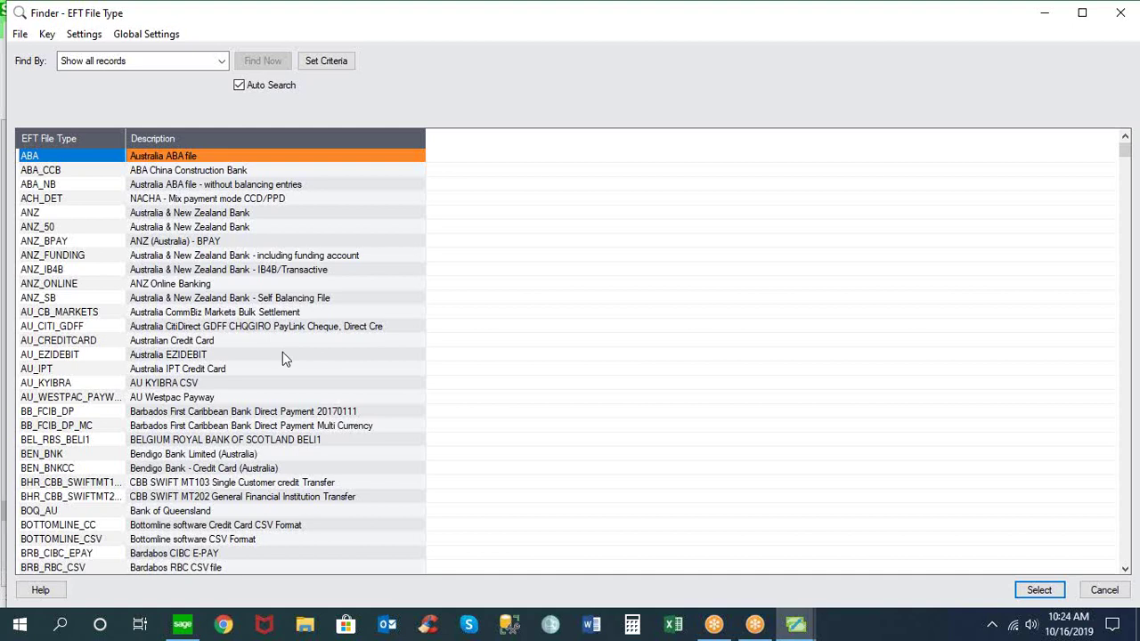
pyautogui.click(1125, 539)
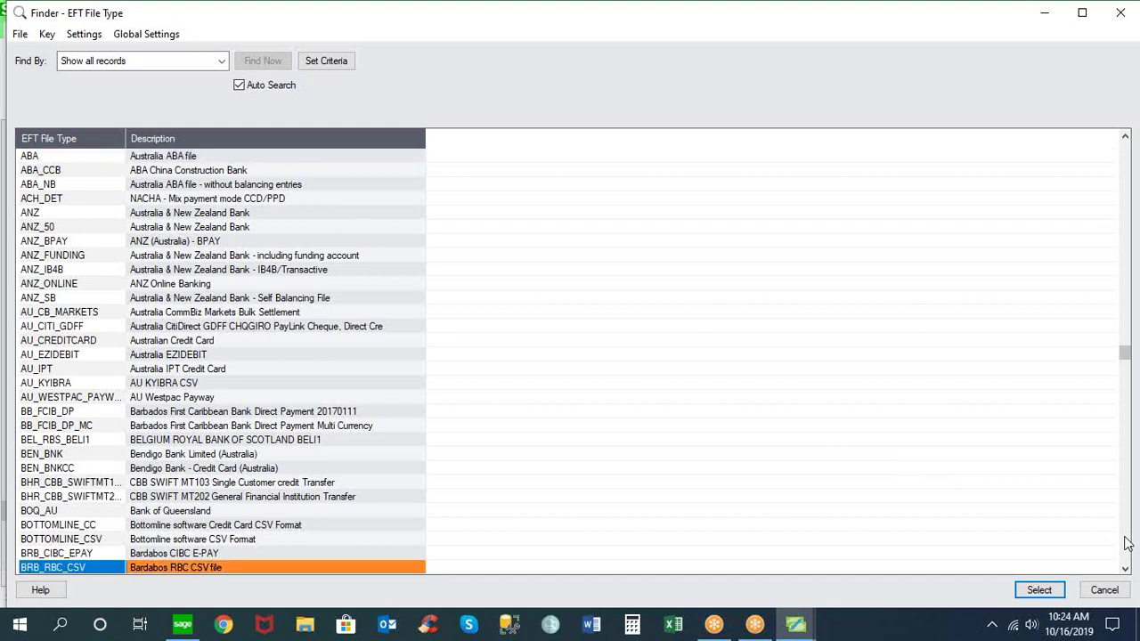
pyautogui.click(1125, 540)
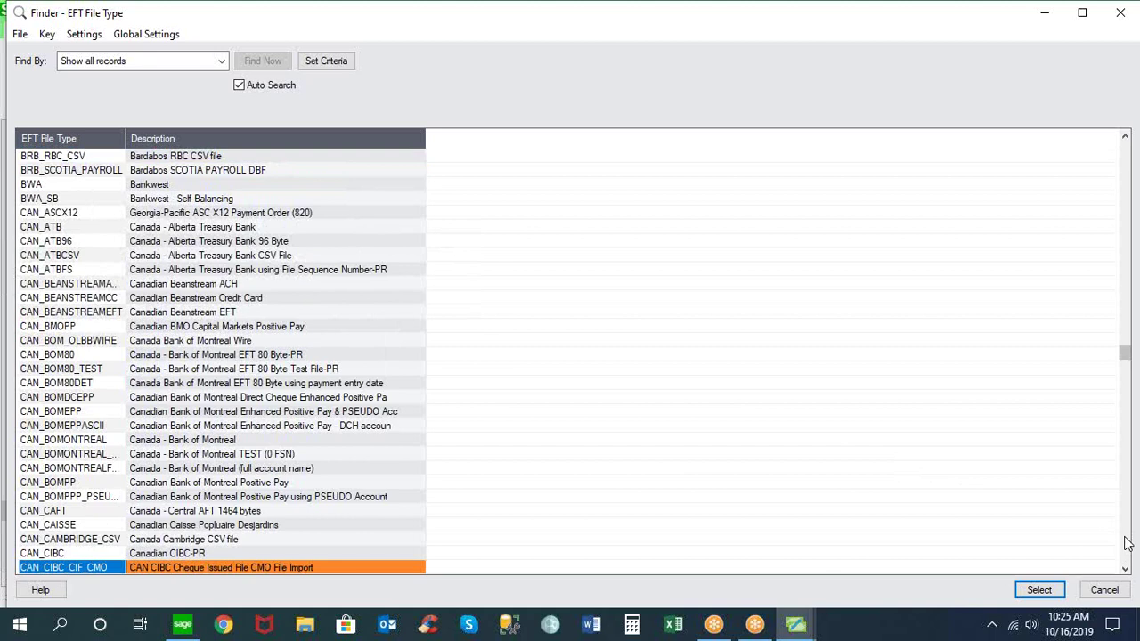
pyautogui.press('pagedown')
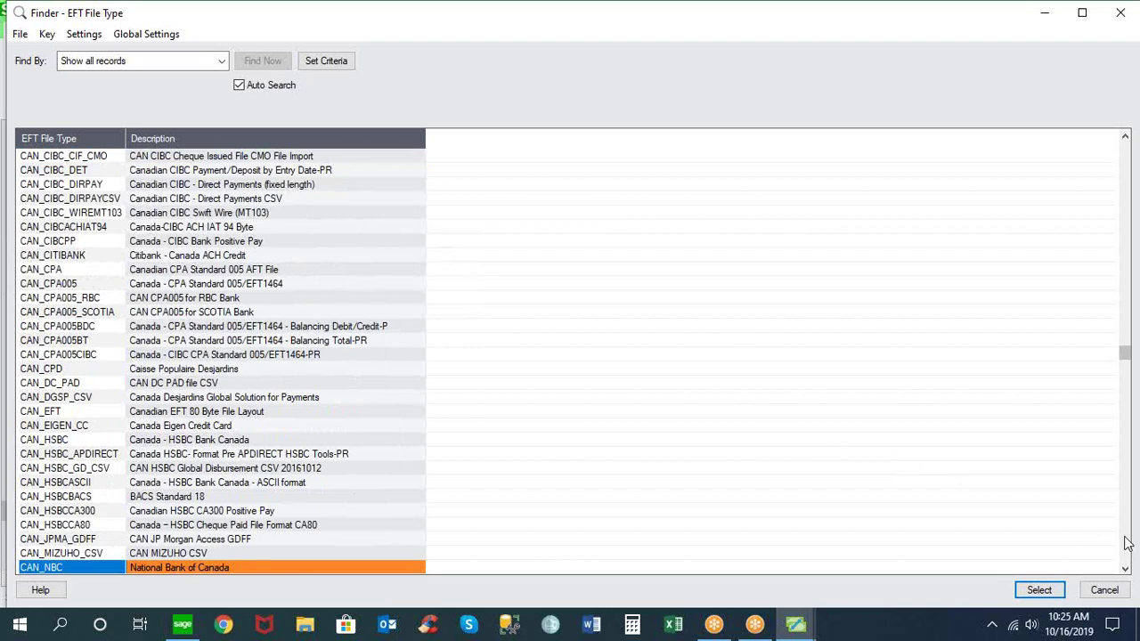
pyautogui.press('pagedown')
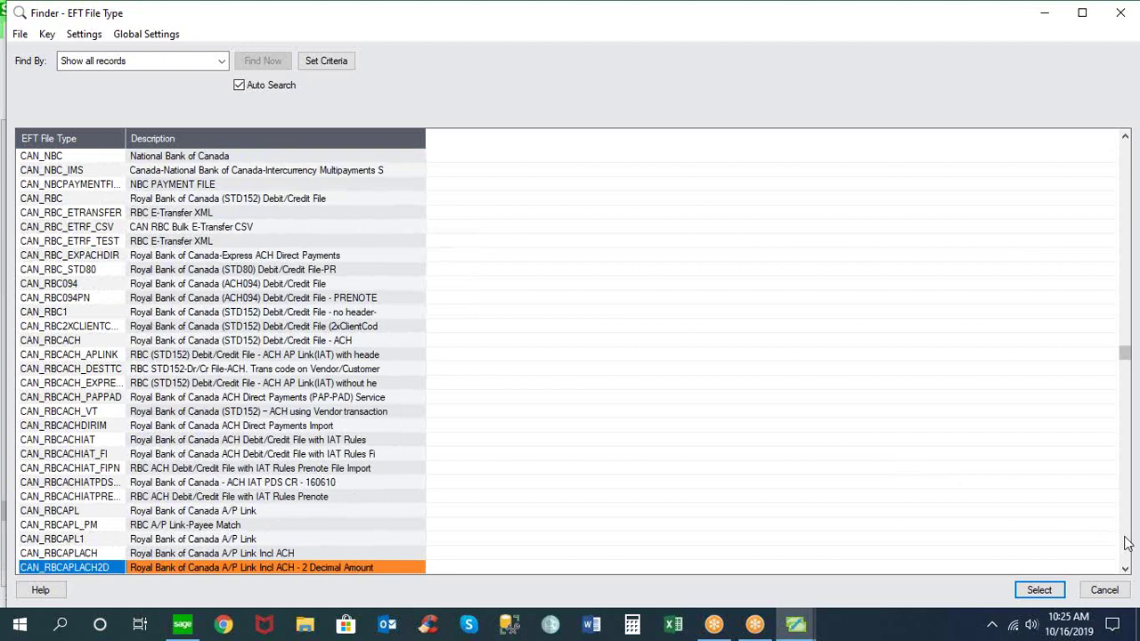
pyautogui.press('pagedown')
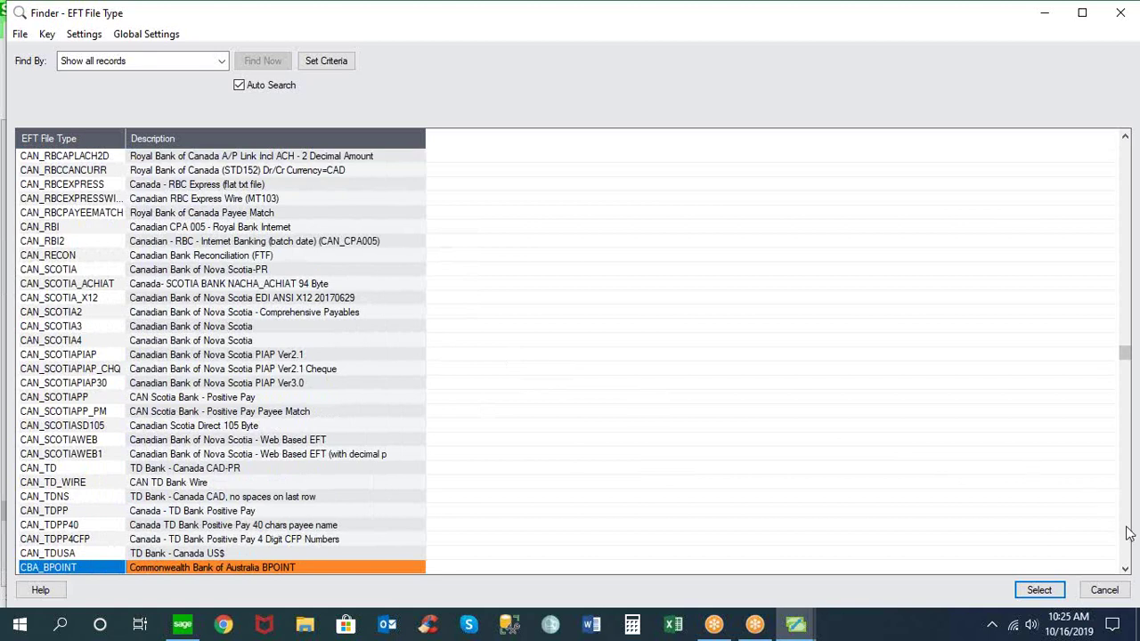
# Examine the remaining international EFT file types from Commonwealth Bank through NACHA and Singapore, and leave the list without choosing one.
pyautogui.press('pagedown')
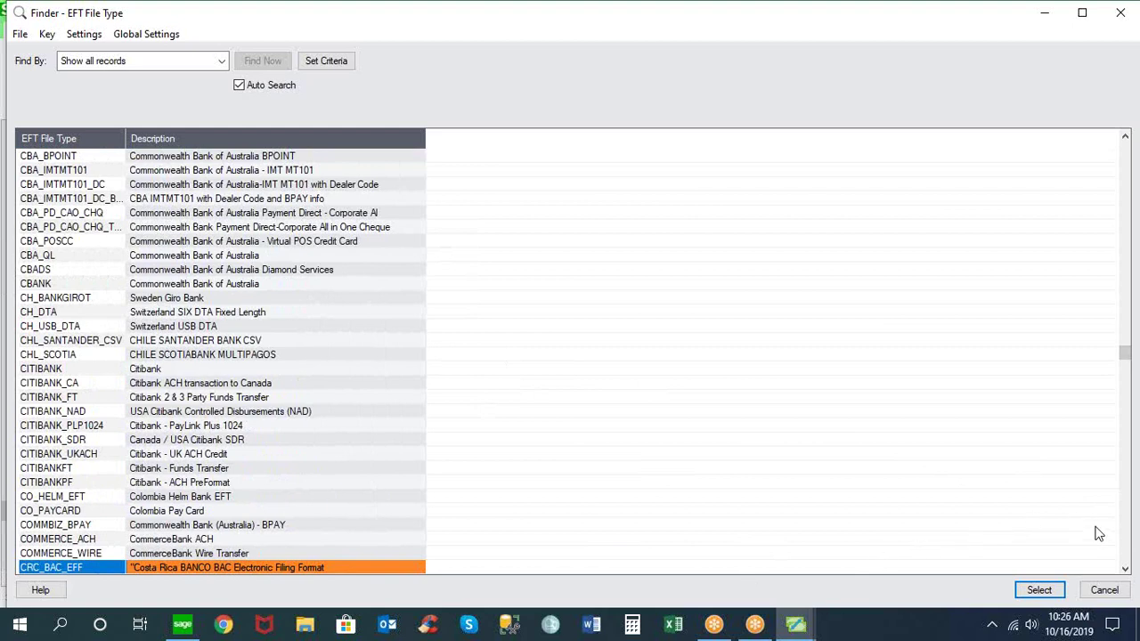
pyautogui.press('pagedown')
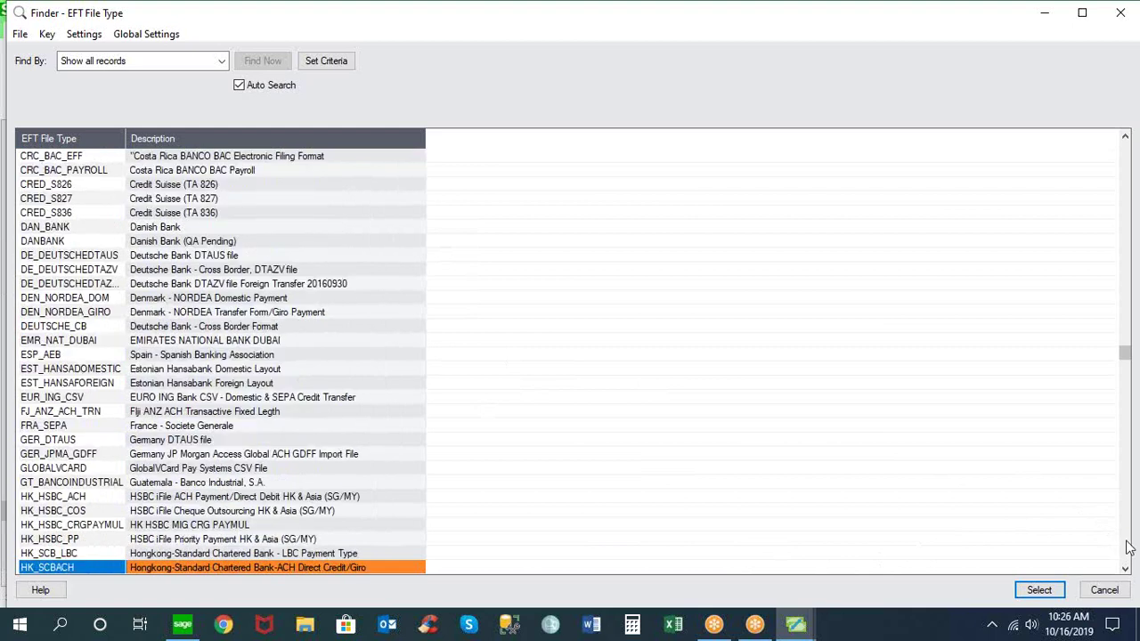
pyautogui.press('pagedown')
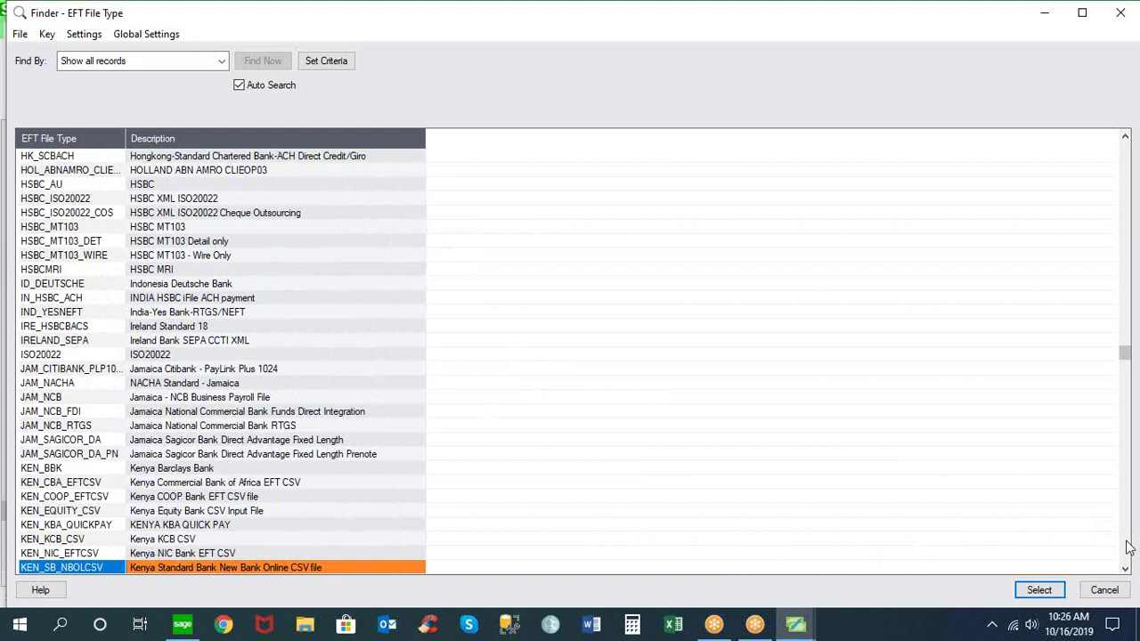
pyautogui.press('pagedown')
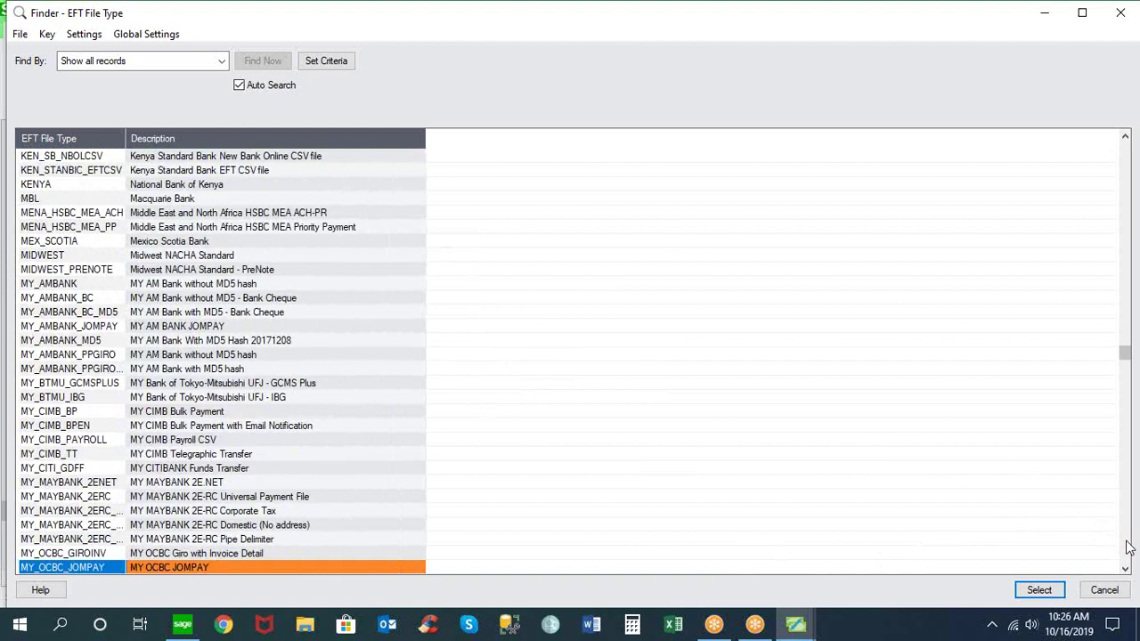
pyautogui.press('pagedown')
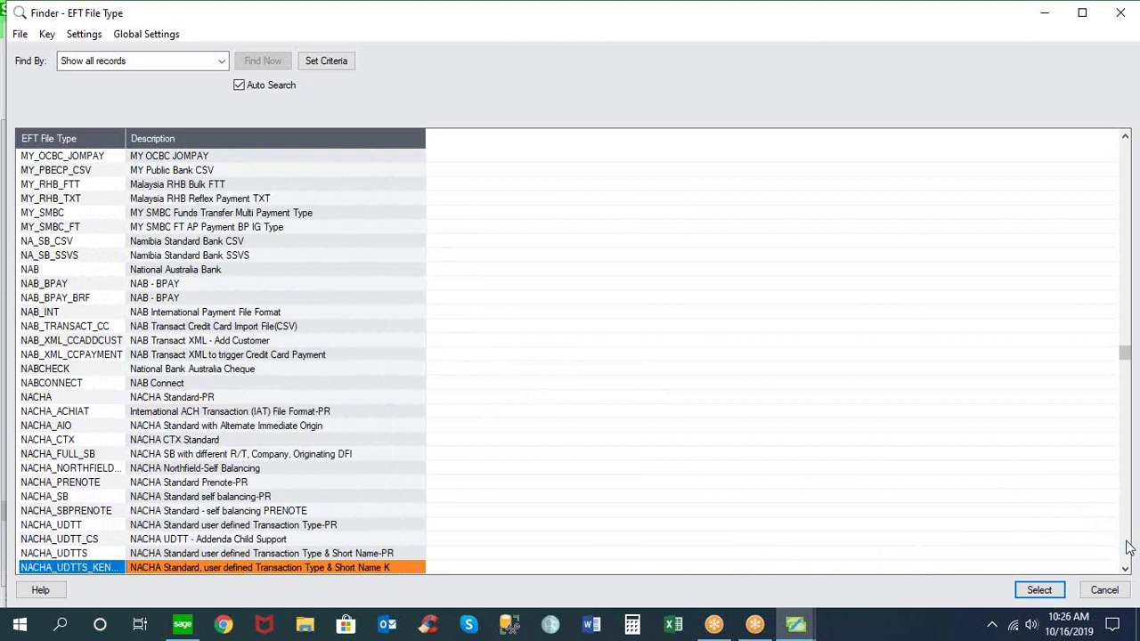
pyautogui.press('pagedown')
pyautogui.press('pagedown')
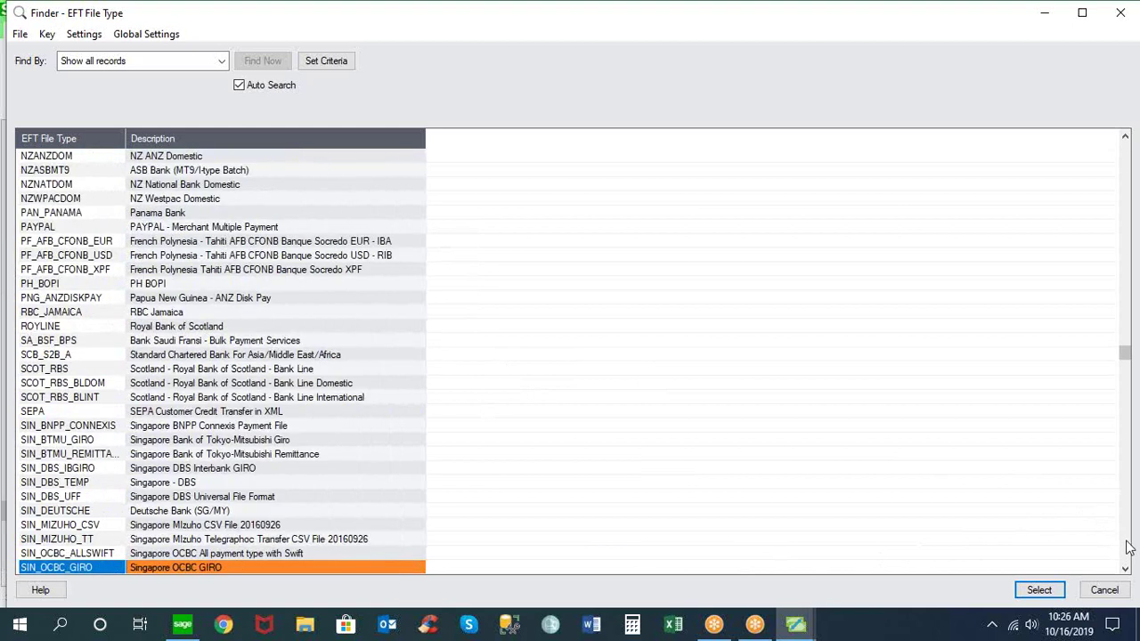
pyautogui.click(1104, 595)
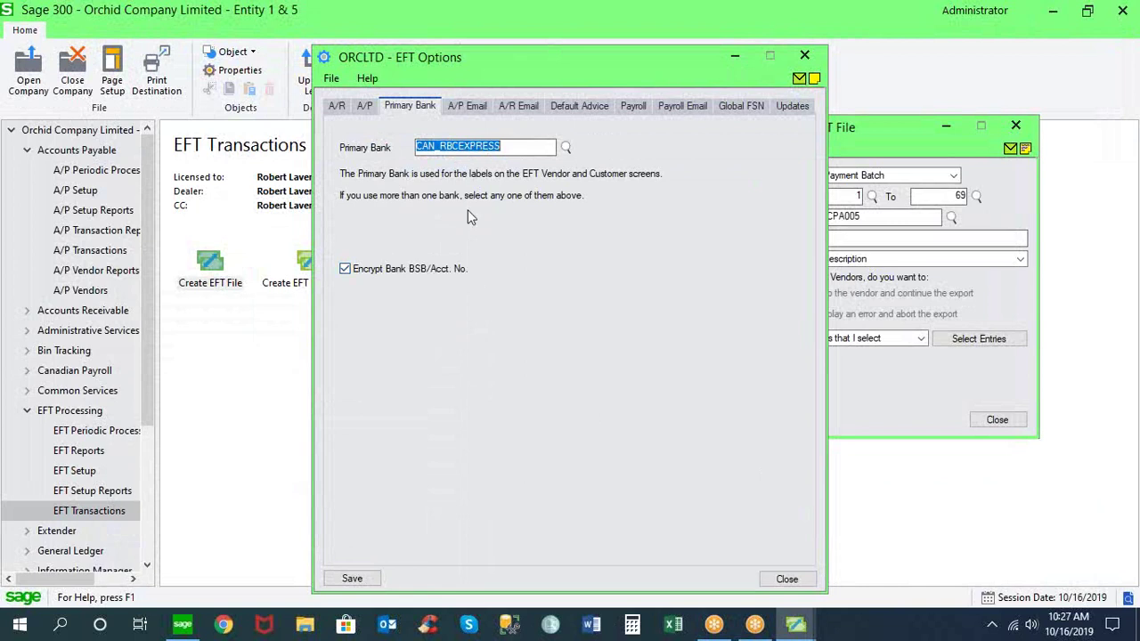
# Review the A/P processing settings and the A/P e-mail server settings in EFT Options.
pyautogui.click(366, 109)
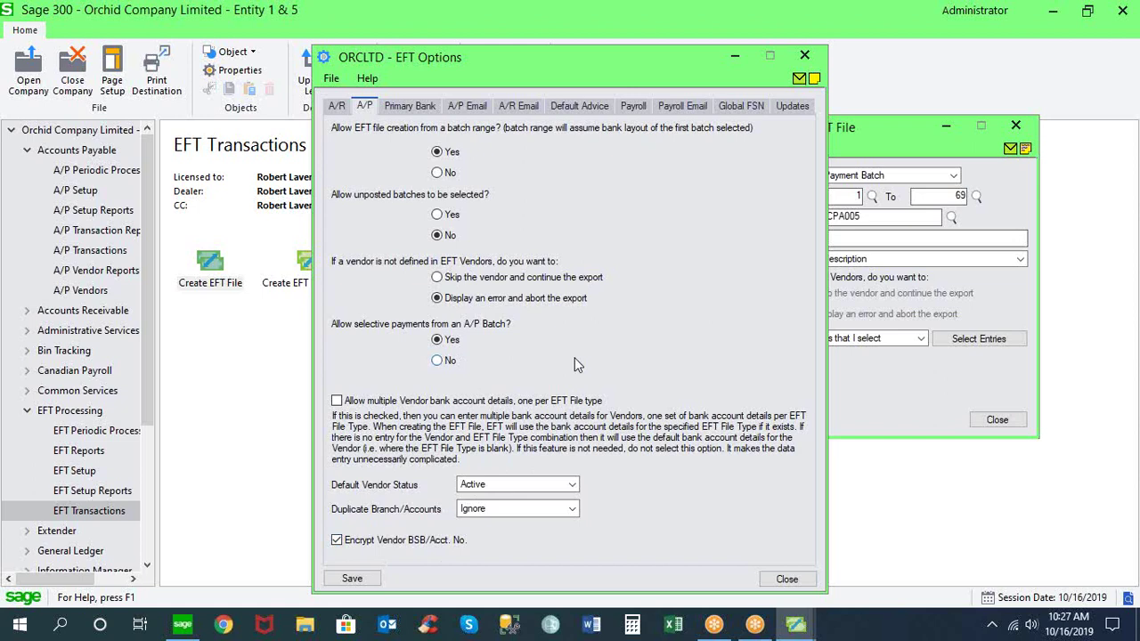
pyautogui.click(475, 105)
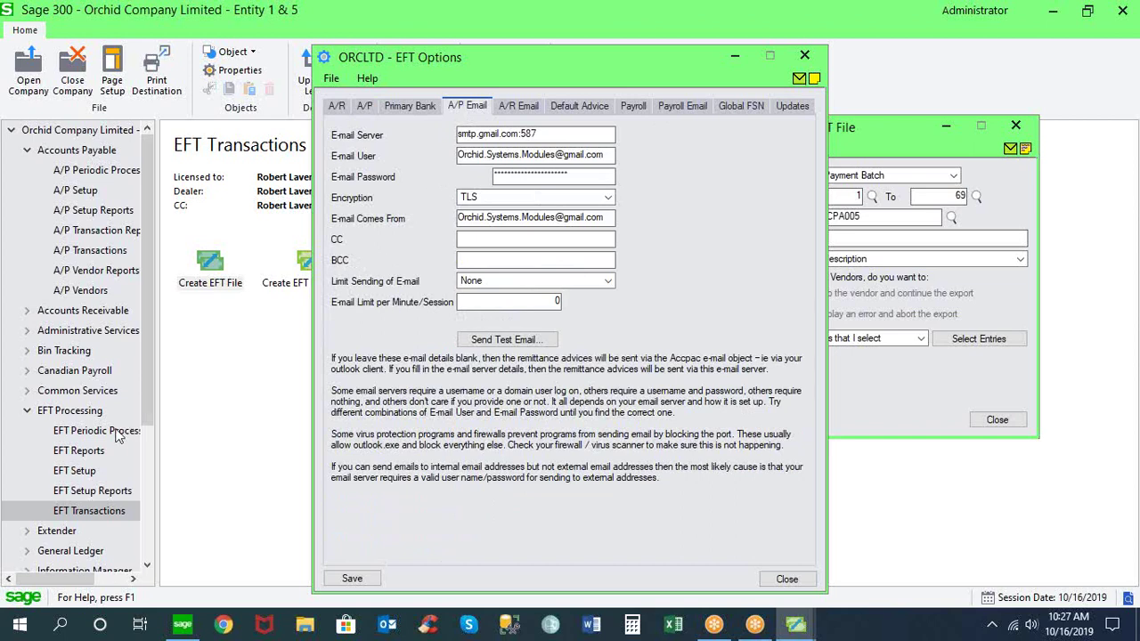
# Print the EFT remittance advice for A/P payment batch 69 using the Print Destination delivery method, and close the preview and print log.
pyautogui.click(98, 452)
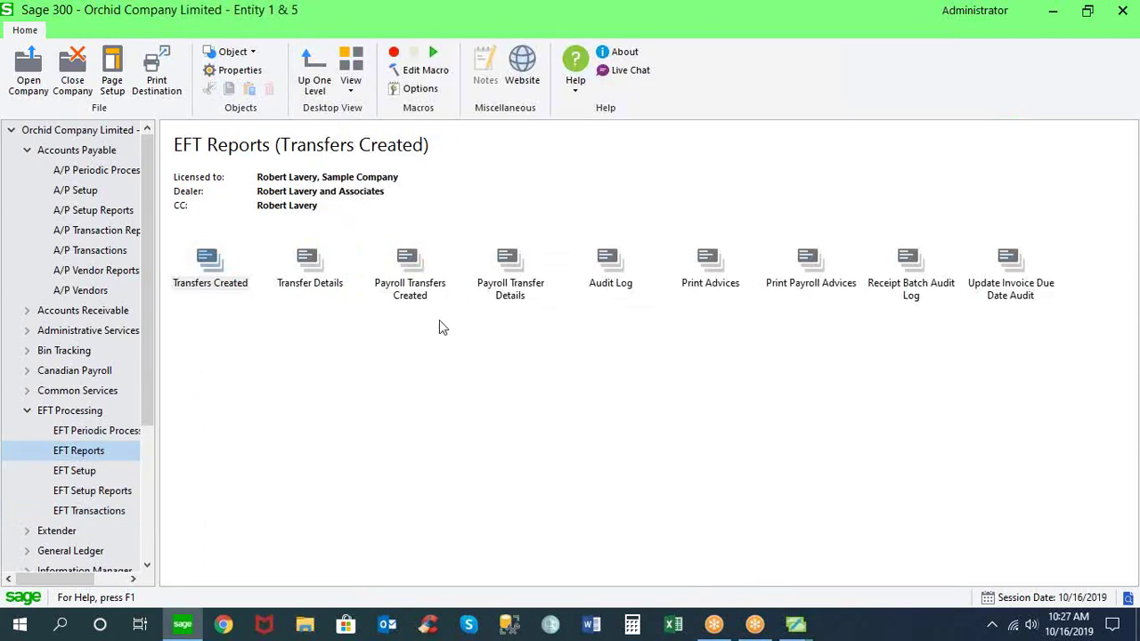
pyautogui.doubleClick(708, 259)
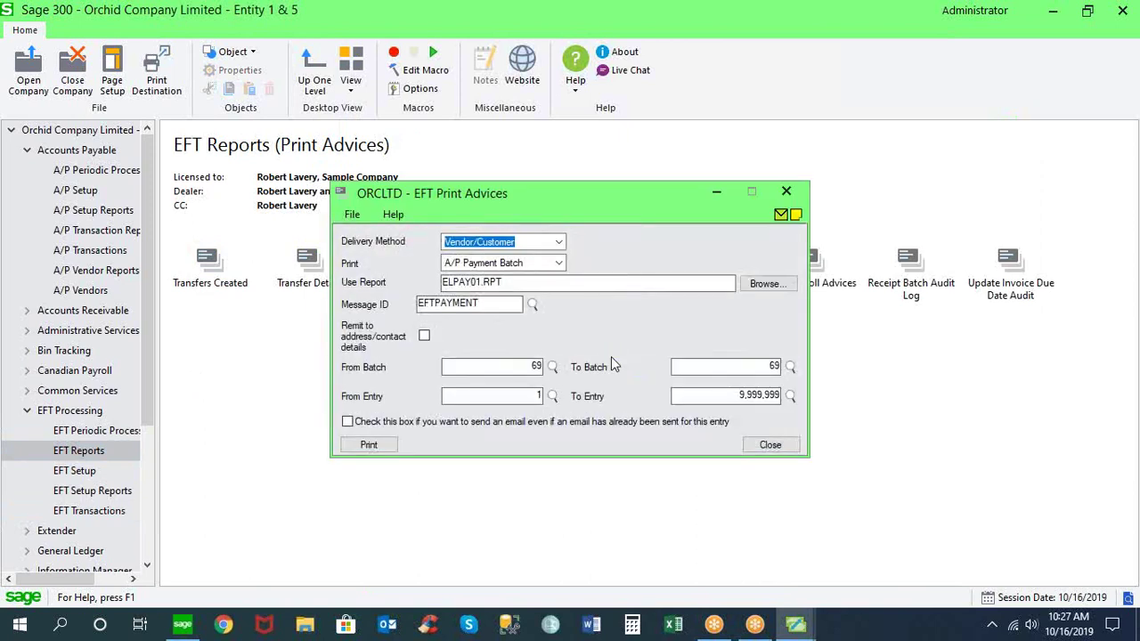
pyautogui.click(558, 242)
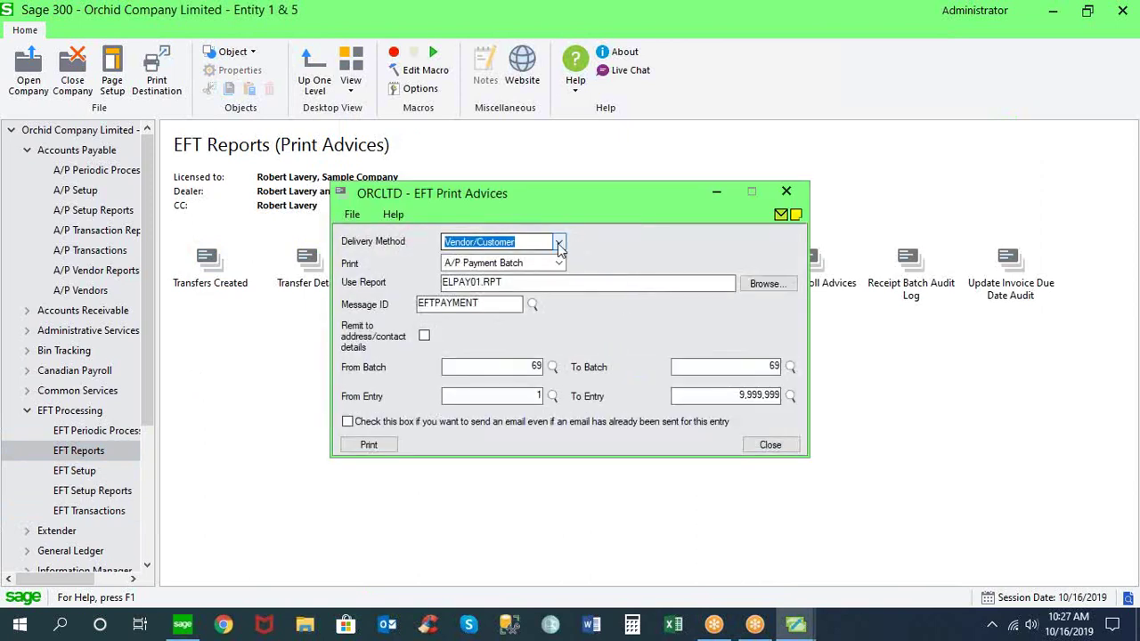
pyautogui.click(524, 257)
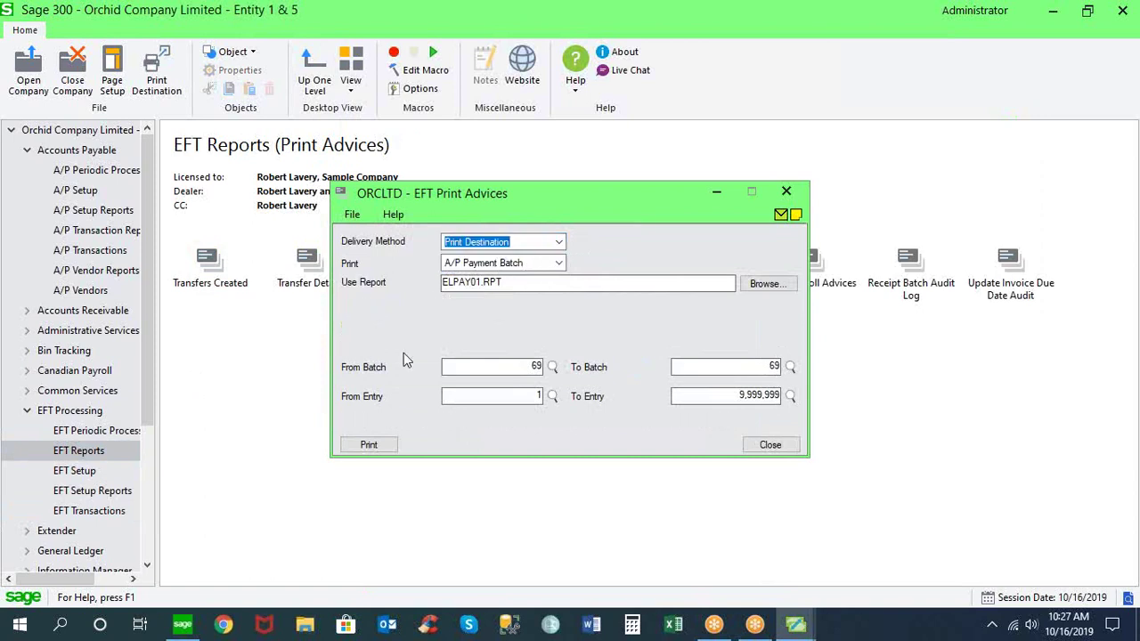
pyautogui.click(368, 443)
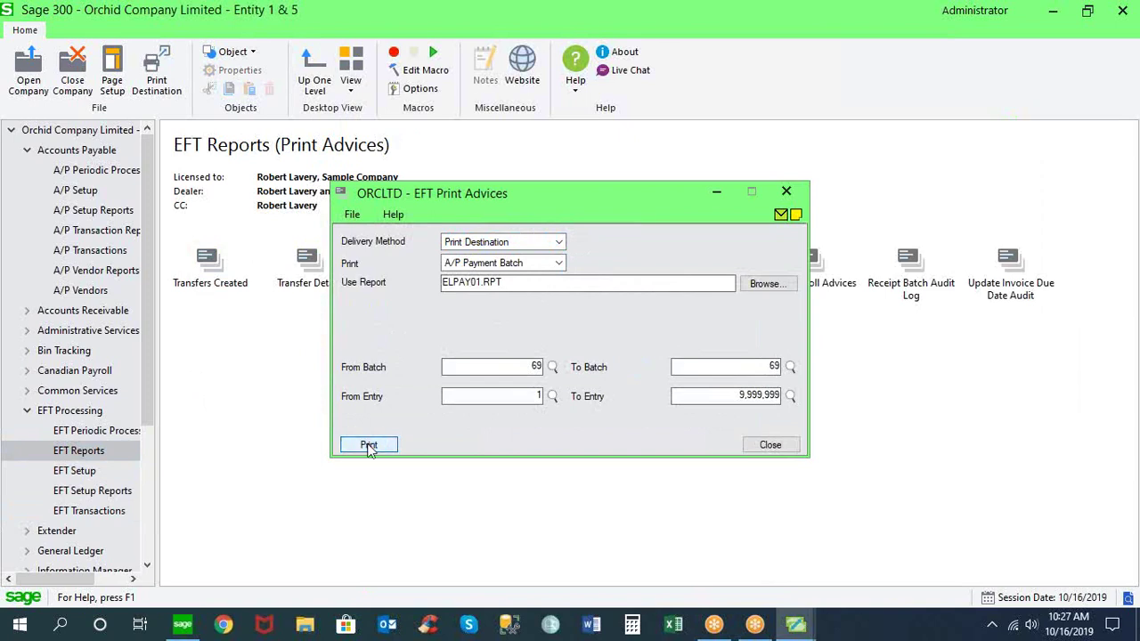
pyautogui.click(369, 445)
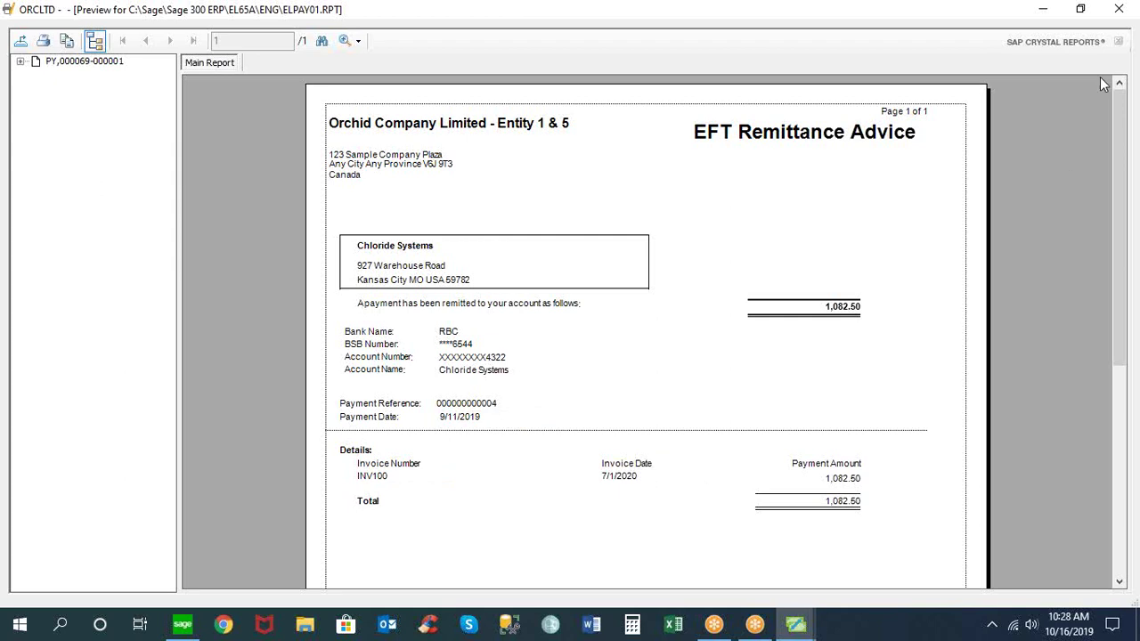
pyautogui.click(1121, 11)
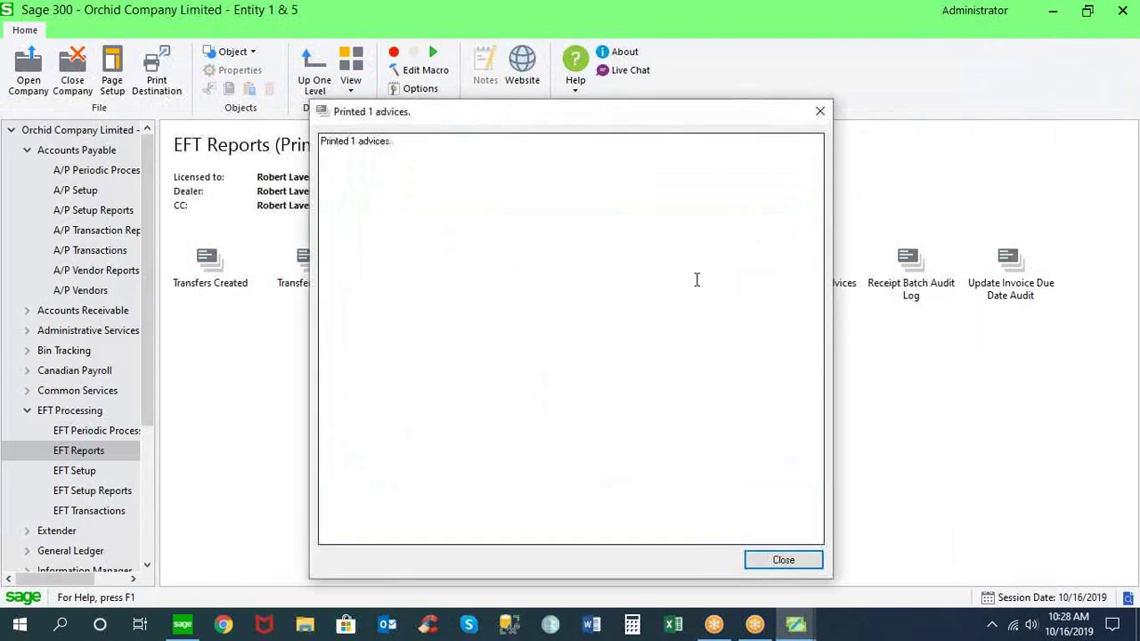
pyautogui.click(781, 562)
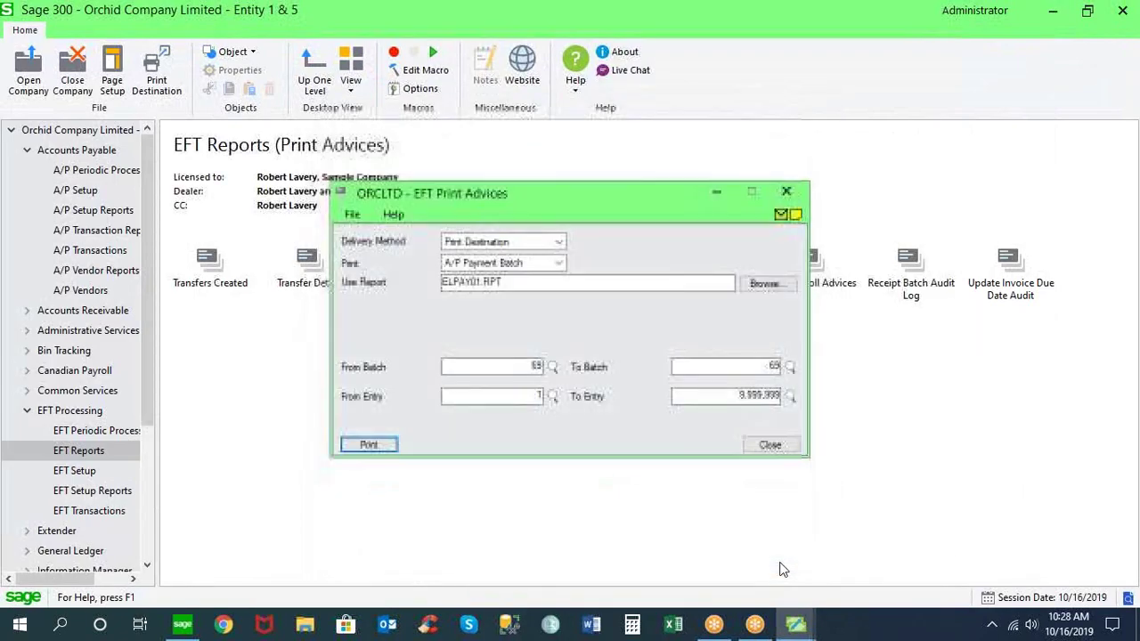
# Set the delivery method in EFT Print Advices to Vendor/Customer.
pyautogui.click(559, 242)
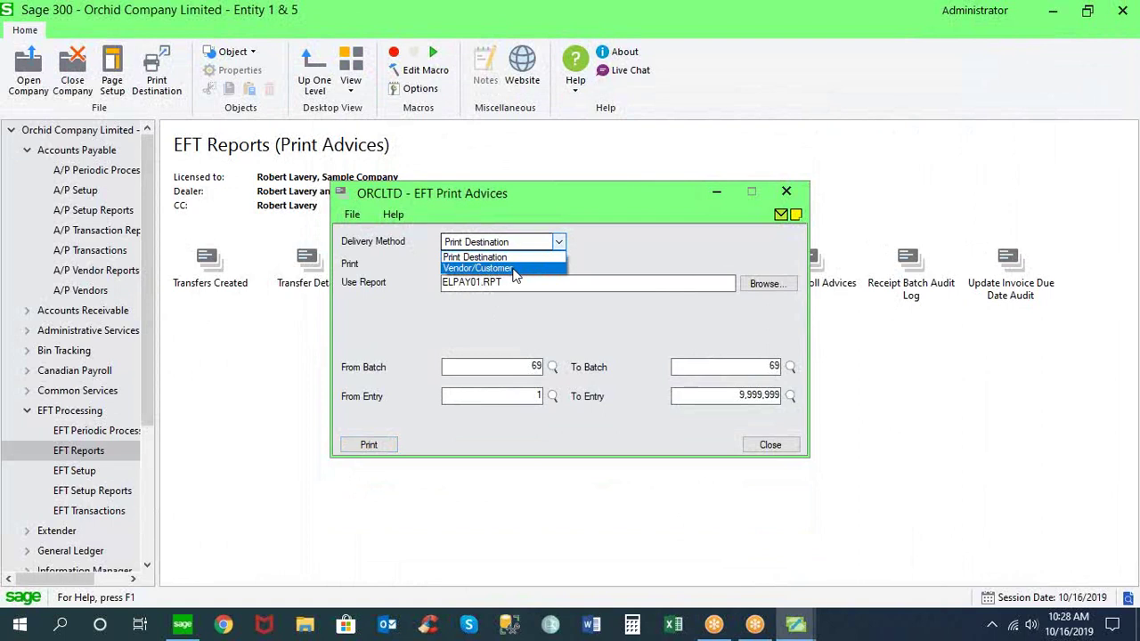
pyautogui.click(515, 269)
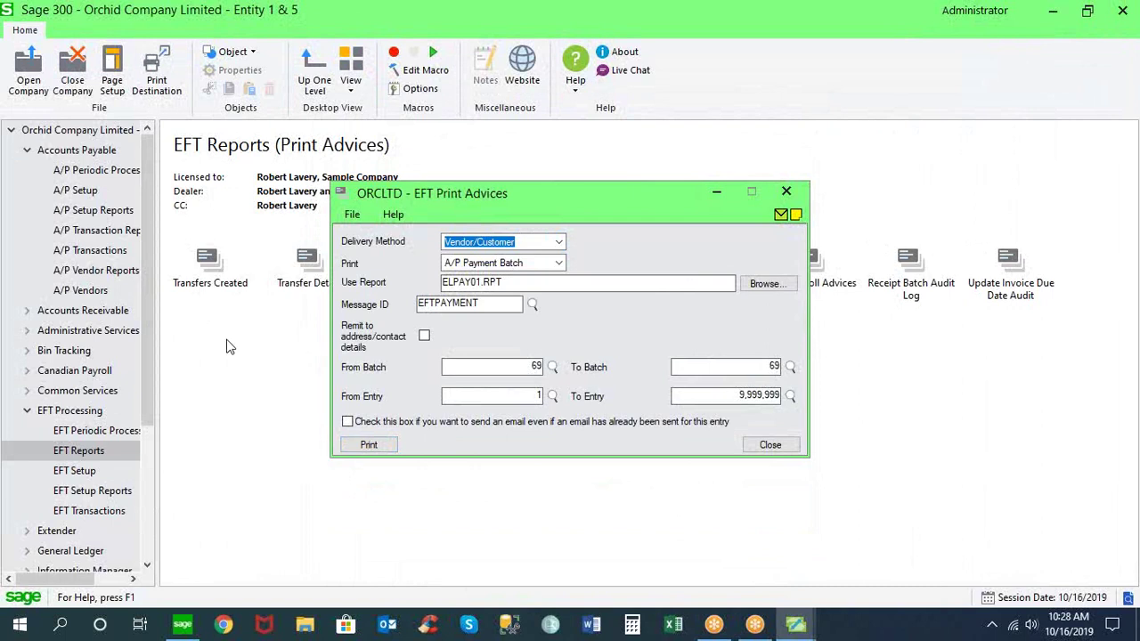
# Look up the Chloride Systems record in EFT Vendors and check its delivery method and Email To field.
pyautogui.click(89, 478)
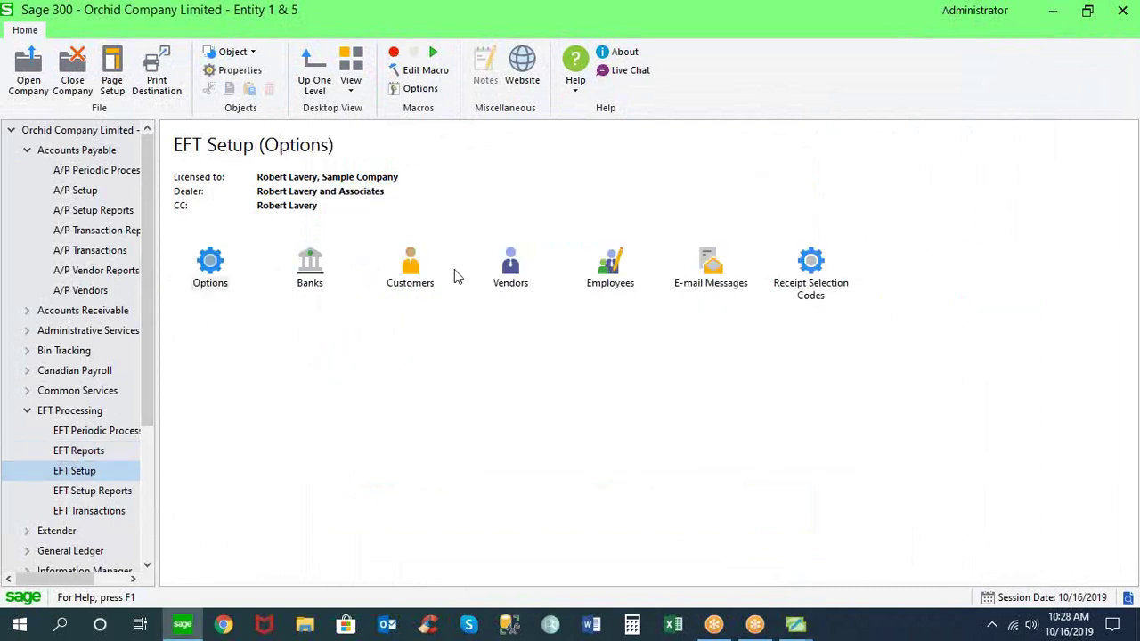
pyautogui.click(505, 265)
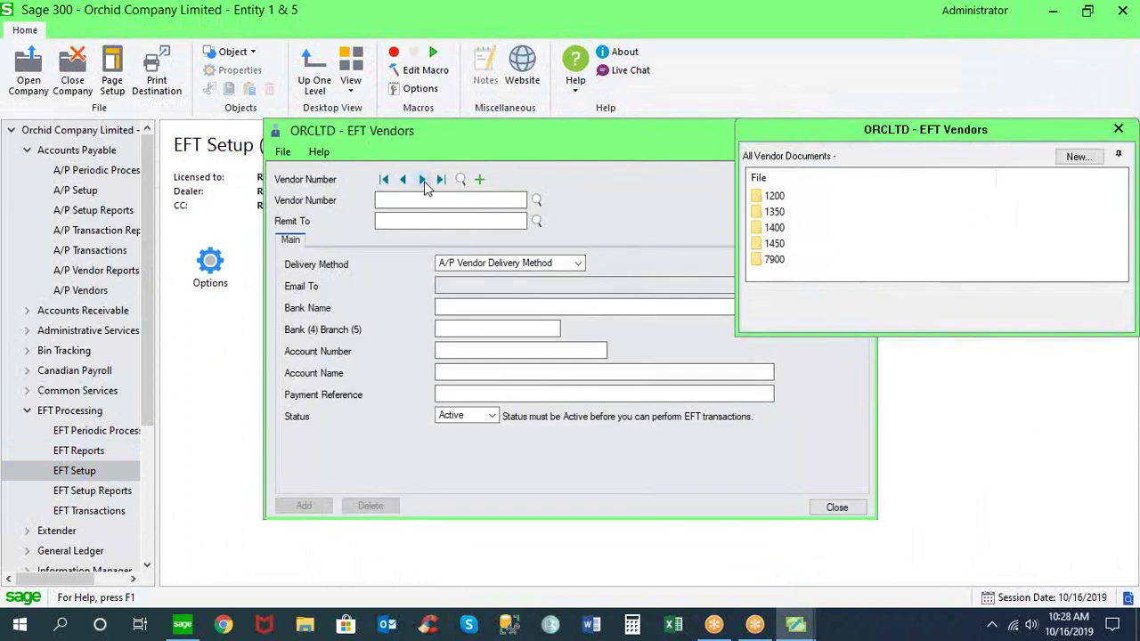
pyautogui.click(422, 179)
pyautogui.moveTo(620, 283); pyautogui.dragTo(303, 318)
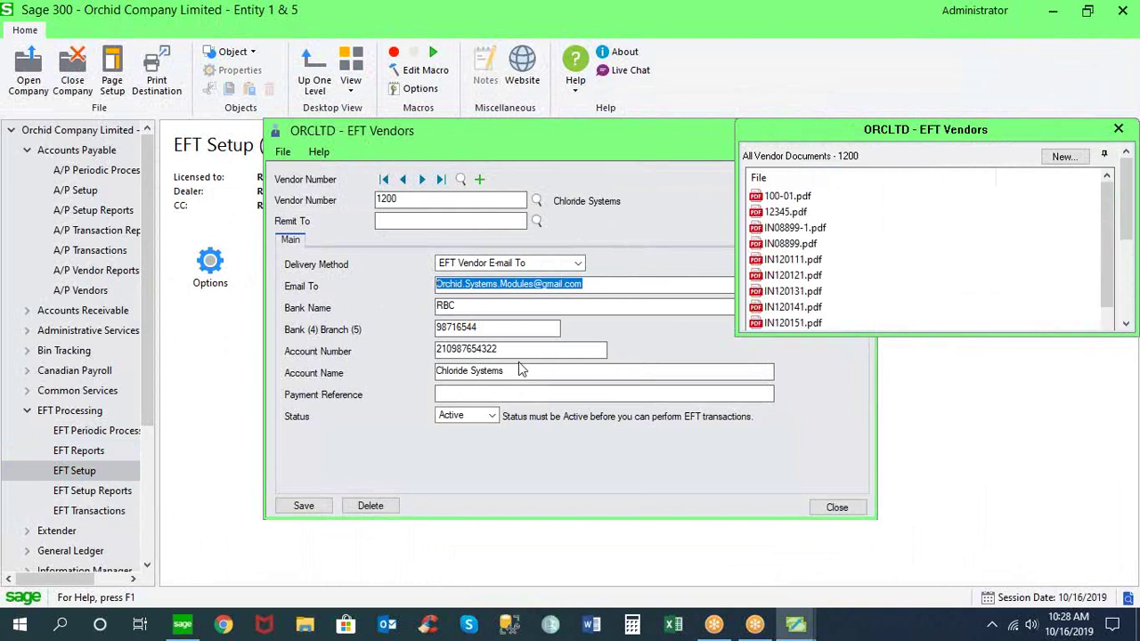
# Return to the open A/P Vendors record for Chloride Systems and check its processing delivery method.
pyautogui.click(798, 626)
pyautogui.click(756, 569)
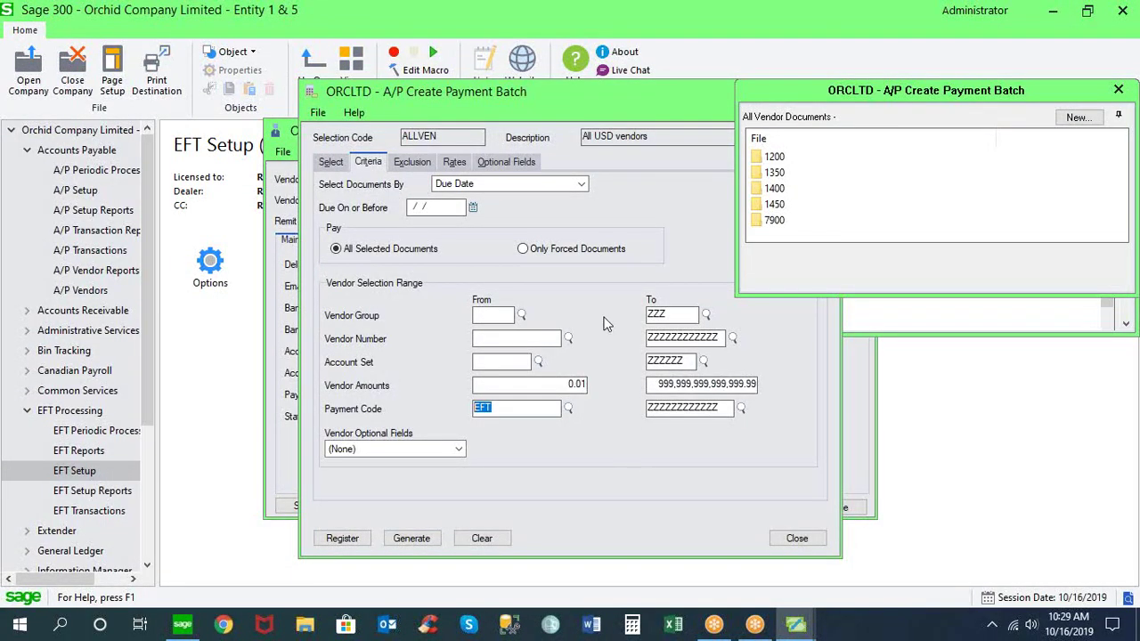
pyautogui.click(796, 626)
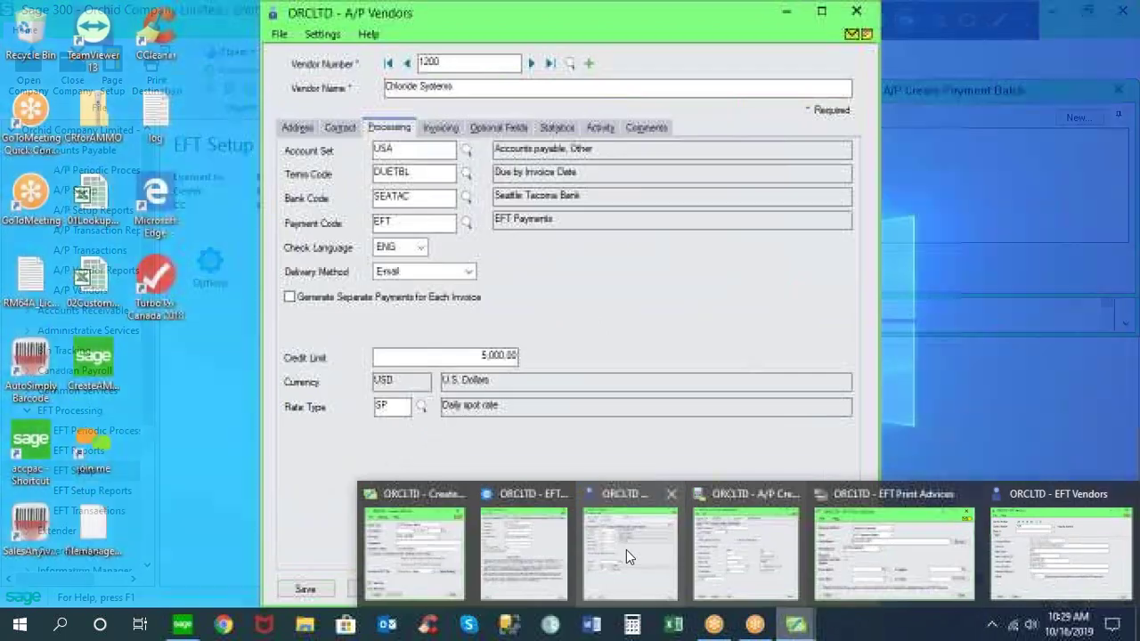
pyautogui.click(626, 550)
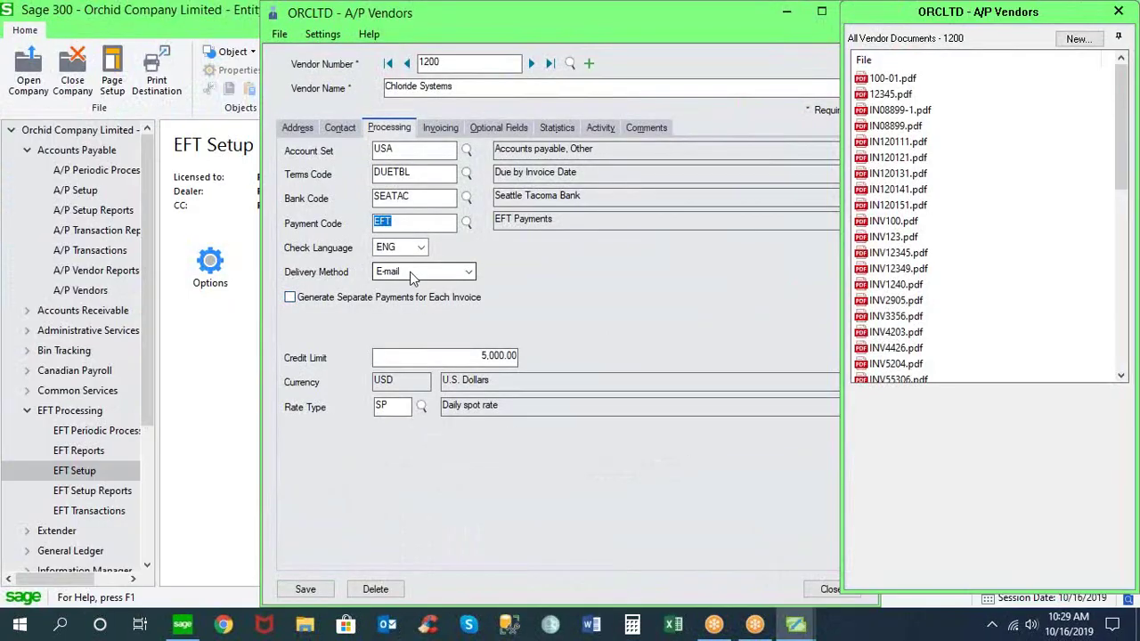
# Check the e-mail fields in the address and contact details of Chloride Systems.
pyautogui.click(301, 129)
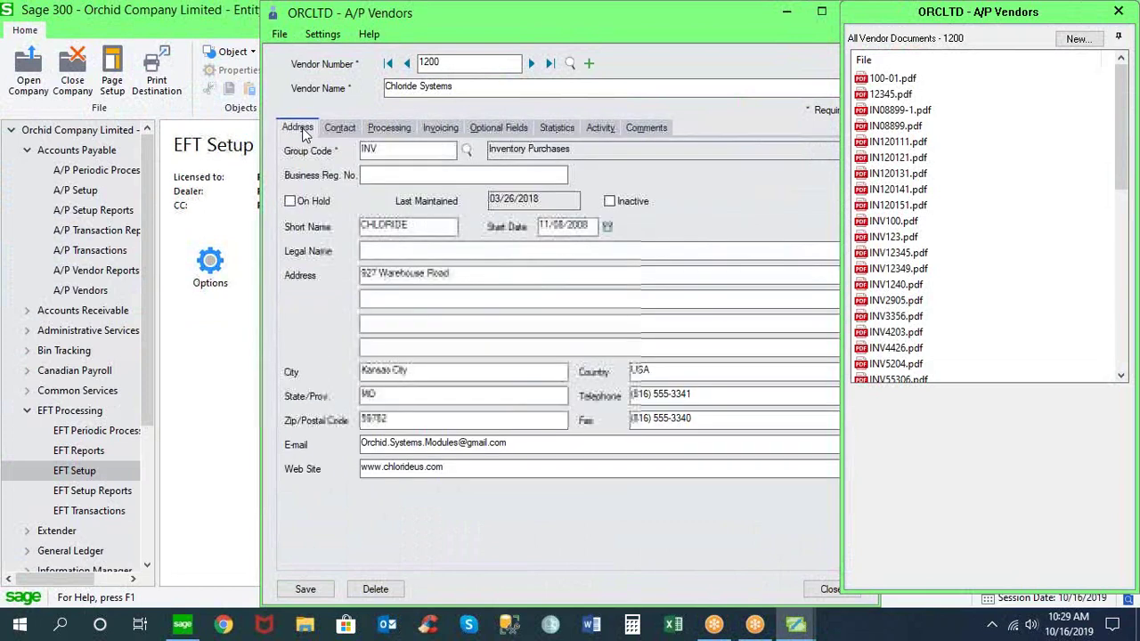
pyautogui.moveTo(506, 443); pyautogui.dragTo(339, 438)
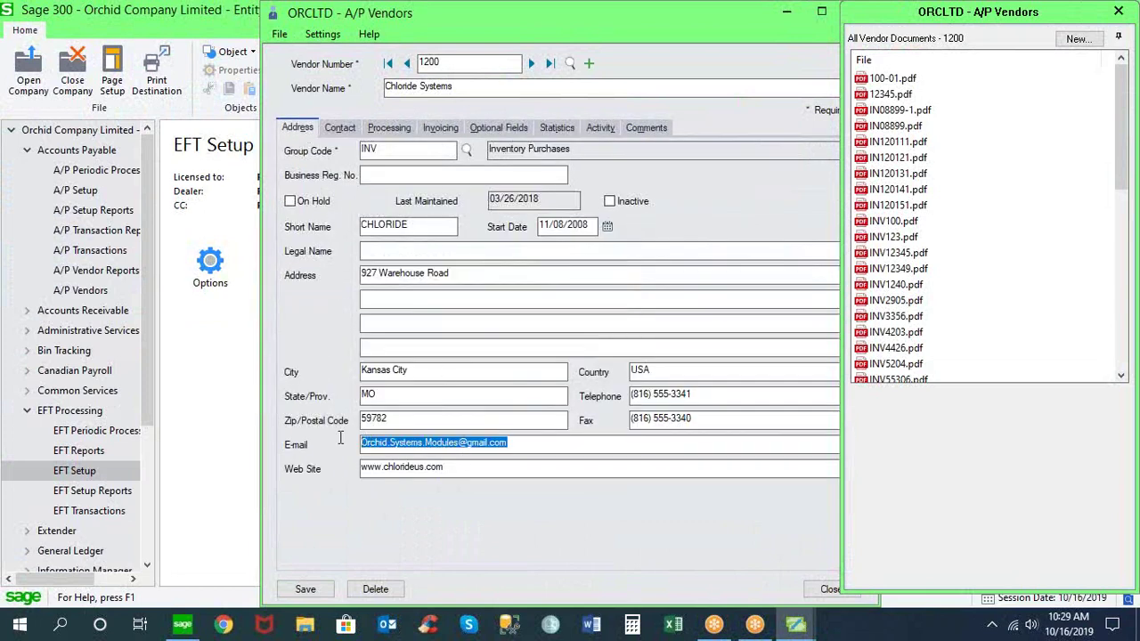
pyautogui.click(349, 133)
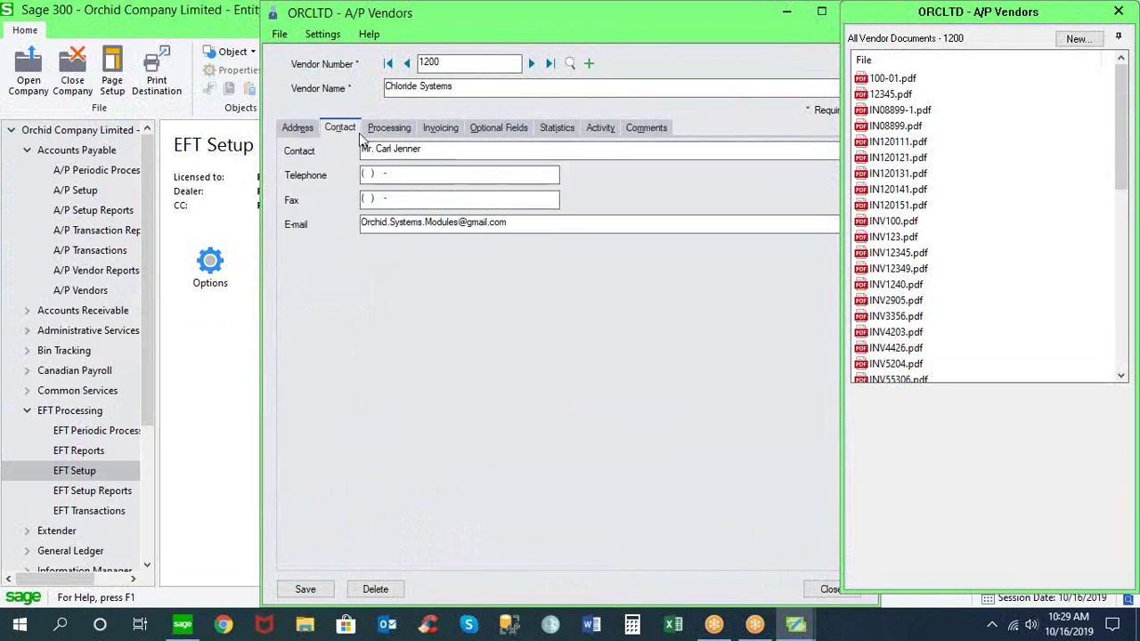
pyautogui.moveTo(510, 222); pyautogui.dragTo(350, 229)
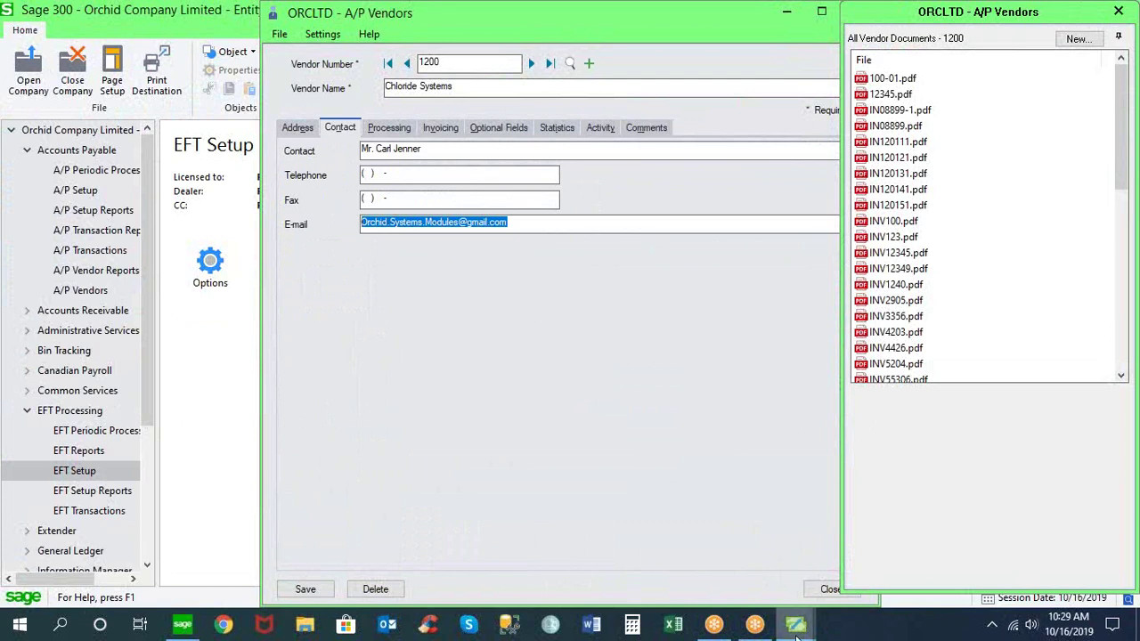
# Compare the Email To field in EFT Vendors with the address e-mail in A/P Vendors for Chloride Systems, and close both records.
pyautogui.moveTo(800, 630)
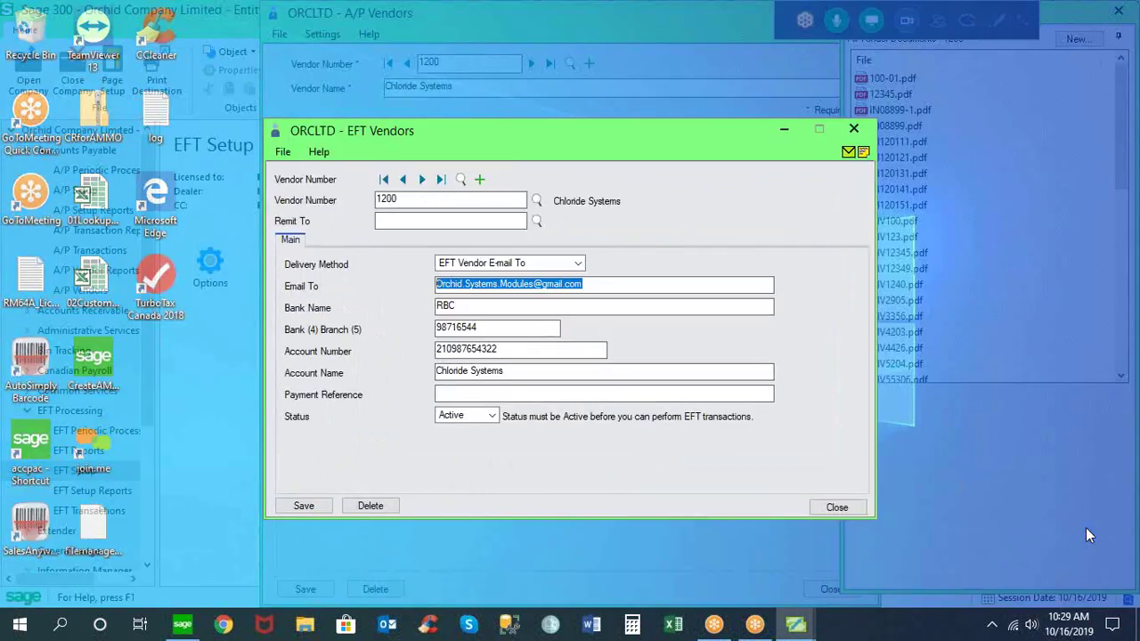
pyautogui.click(1085, 527)
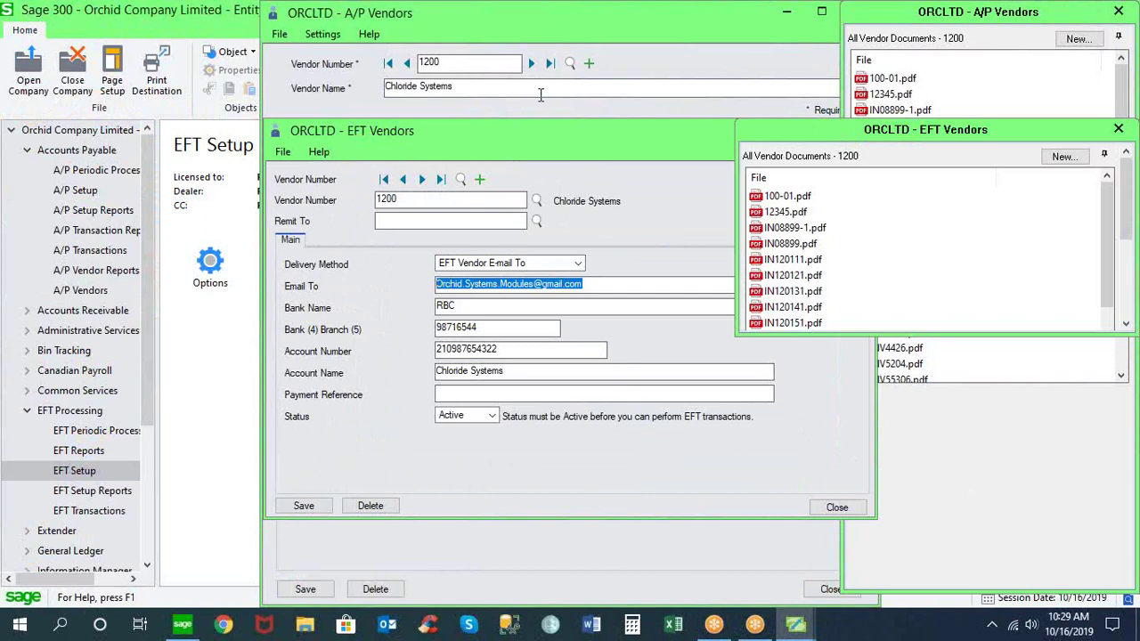
pyautogui.moveTo(588, 285); pyautogui.dragTo(397, 293)
pyautogui.click(835, 508)
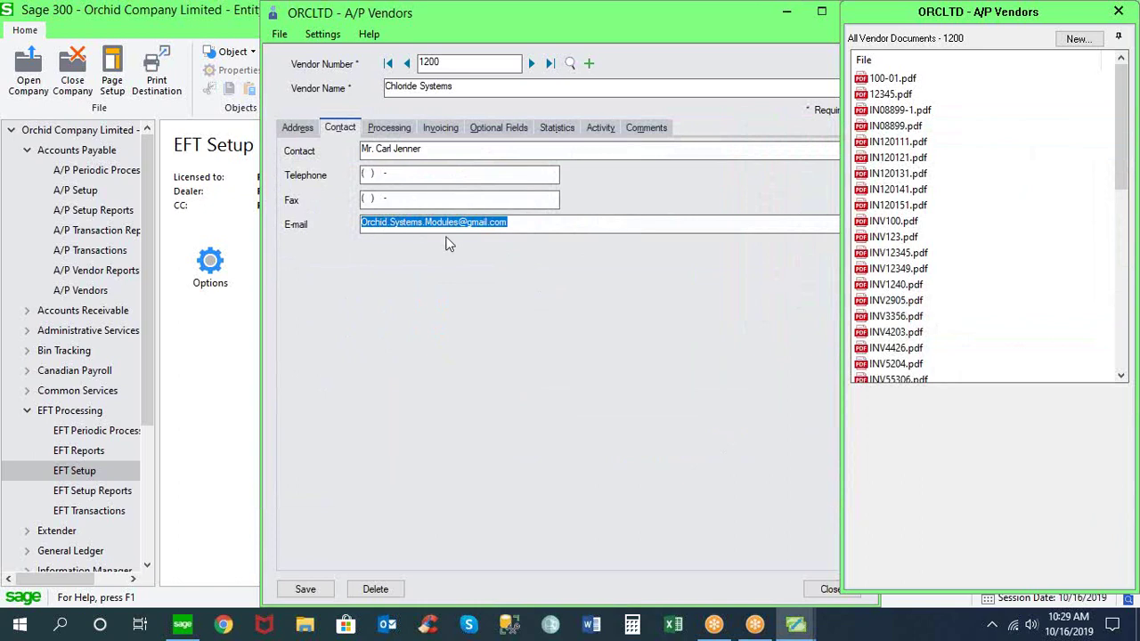
pyautogui.click(302, 130)
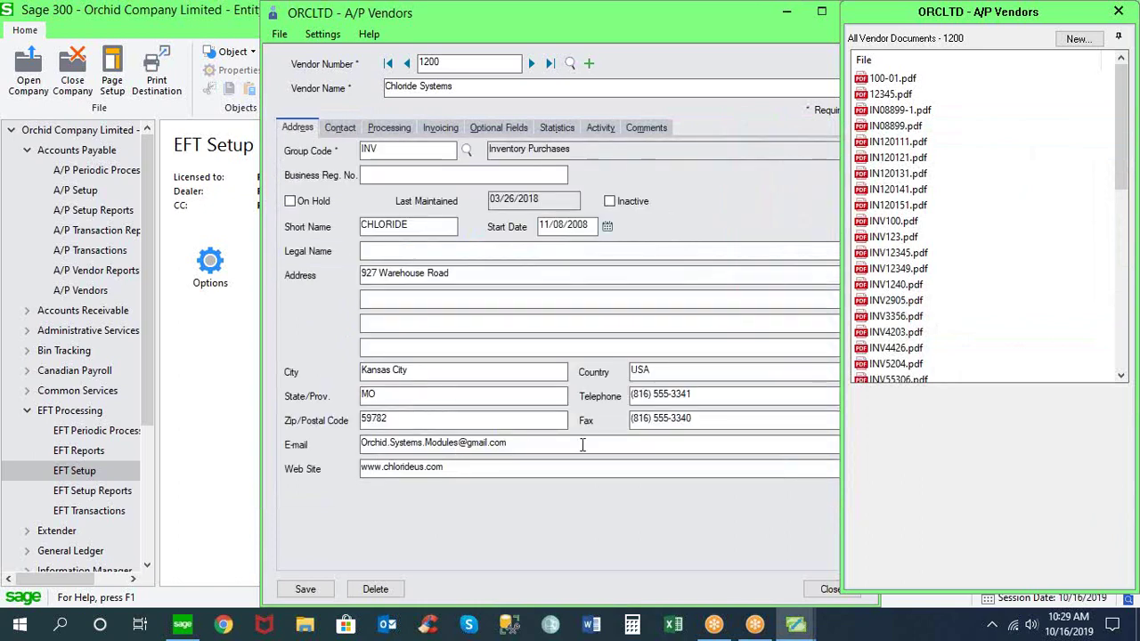
pyautogui.click(829, 589)
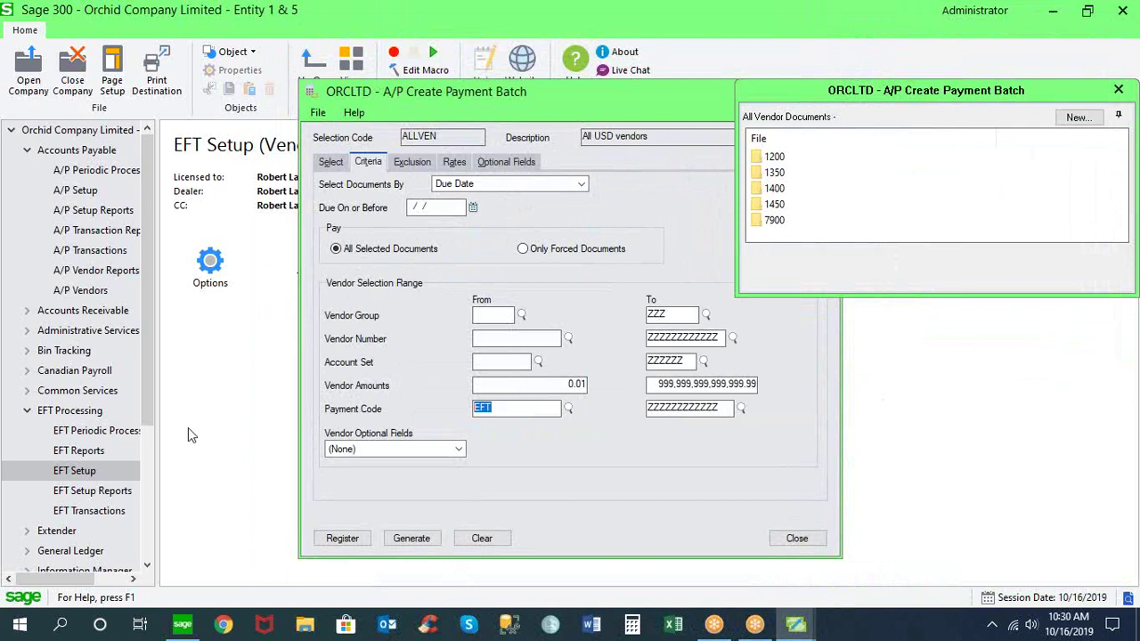
# Look up the PAYROLLREMITT message in the EFT E-mail Messages setup.
pyautogui.click(109, 451)
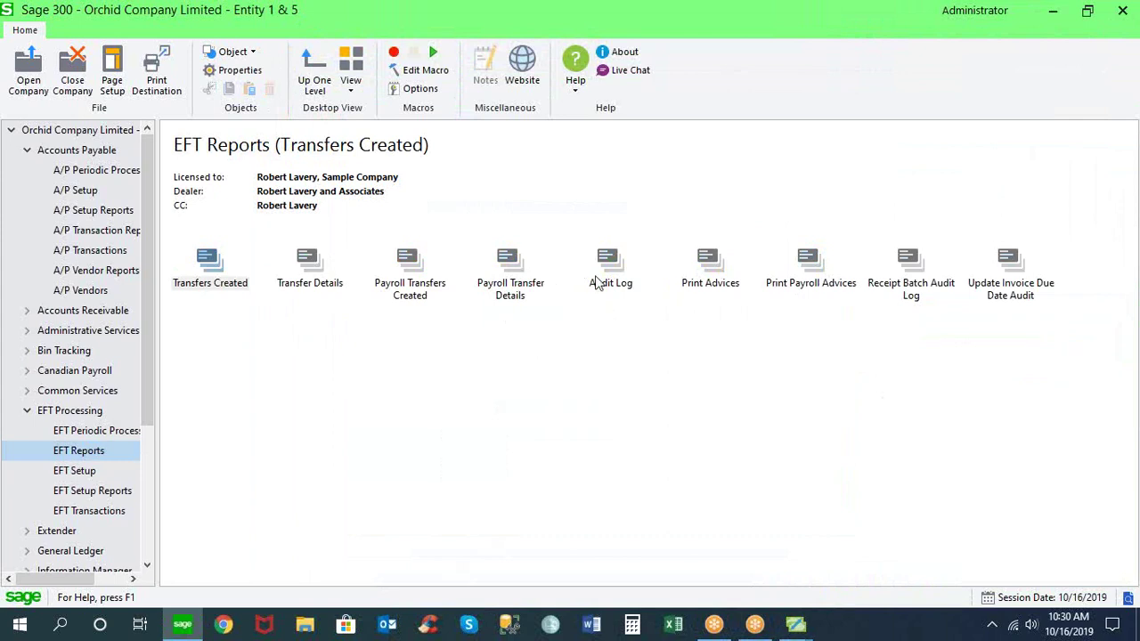
pyautogui.click(71, 472)
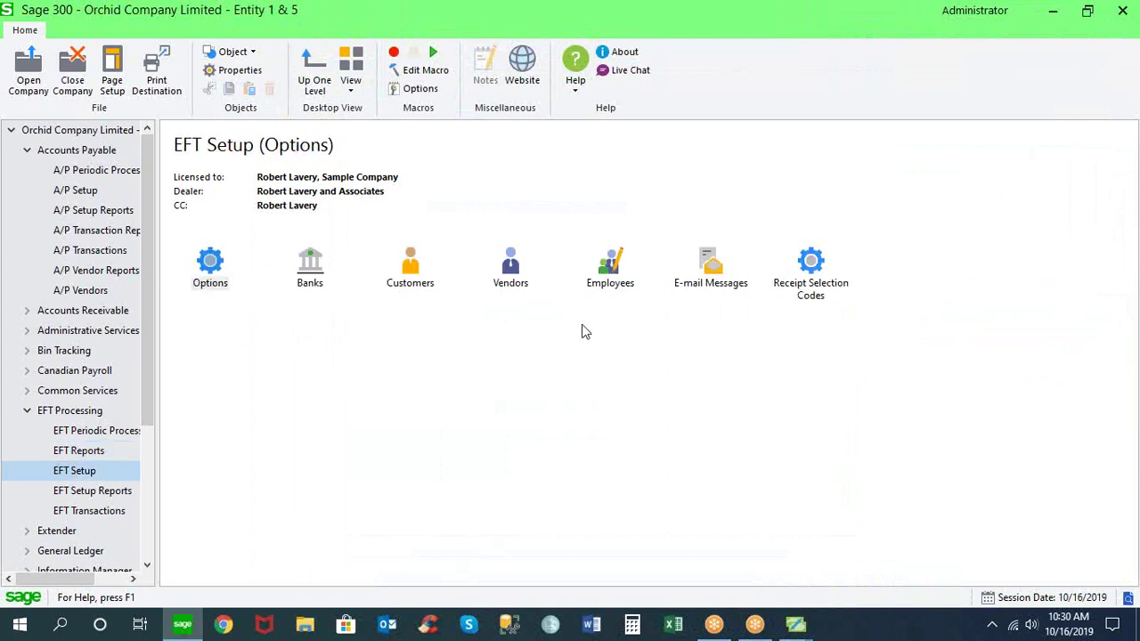
pyautogui.click(702, 268)
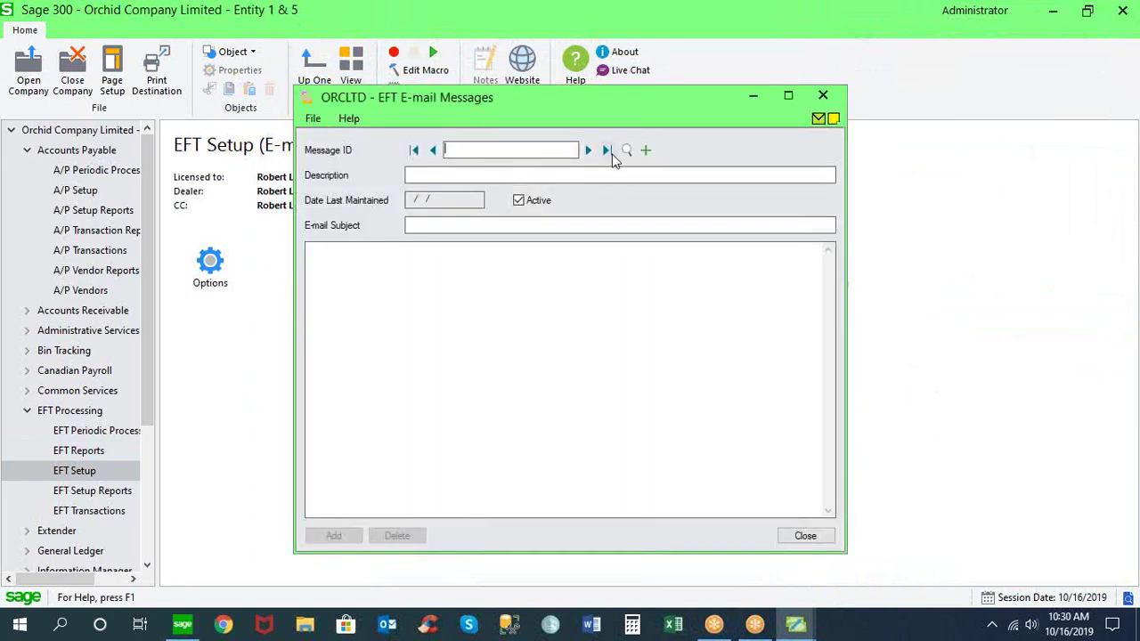
pyautogui.click(627, 150)
pyautogui.click(256, 269)
pyautogui.doubleClick(256, 269)
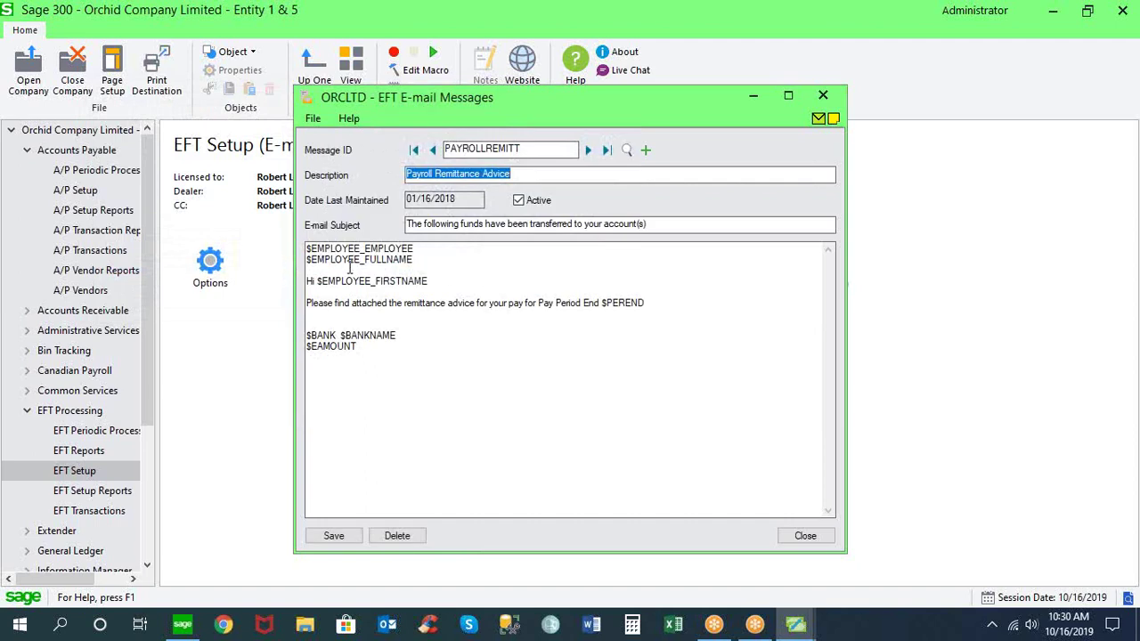
# Go back to the EFTPAYMENT e-mail message, review its body text and variables, and close the message setup.
pyautogui.doubleClick(454, 150)
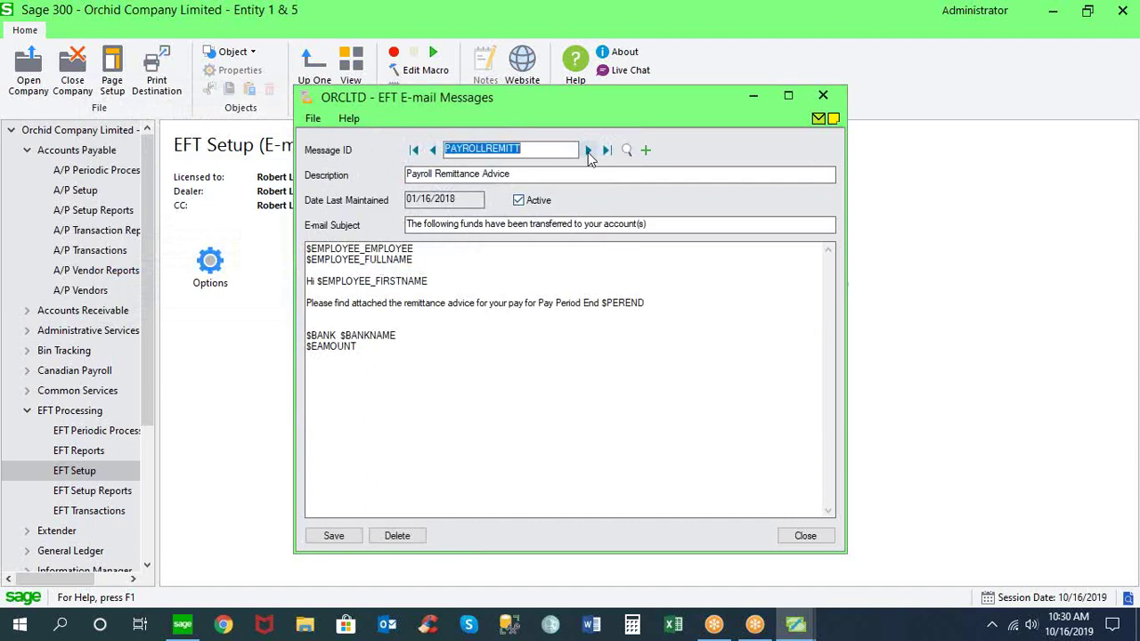
pyautogui.click(434, 151)
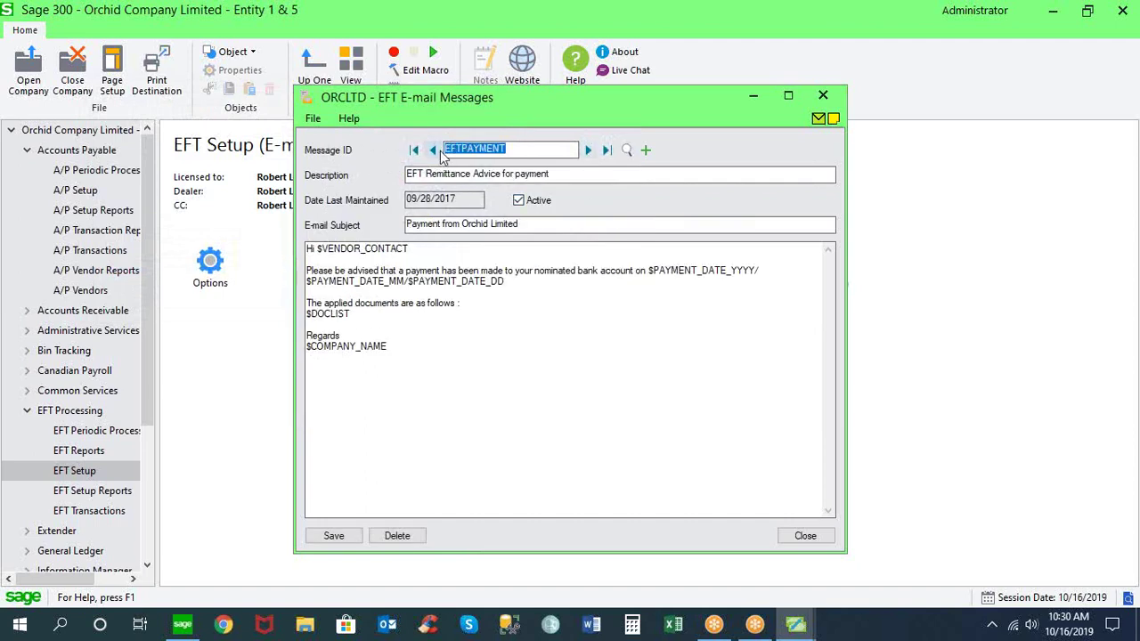
pyautogui.moveTo(328, 249); pyautogui.dragTo(421, 342)
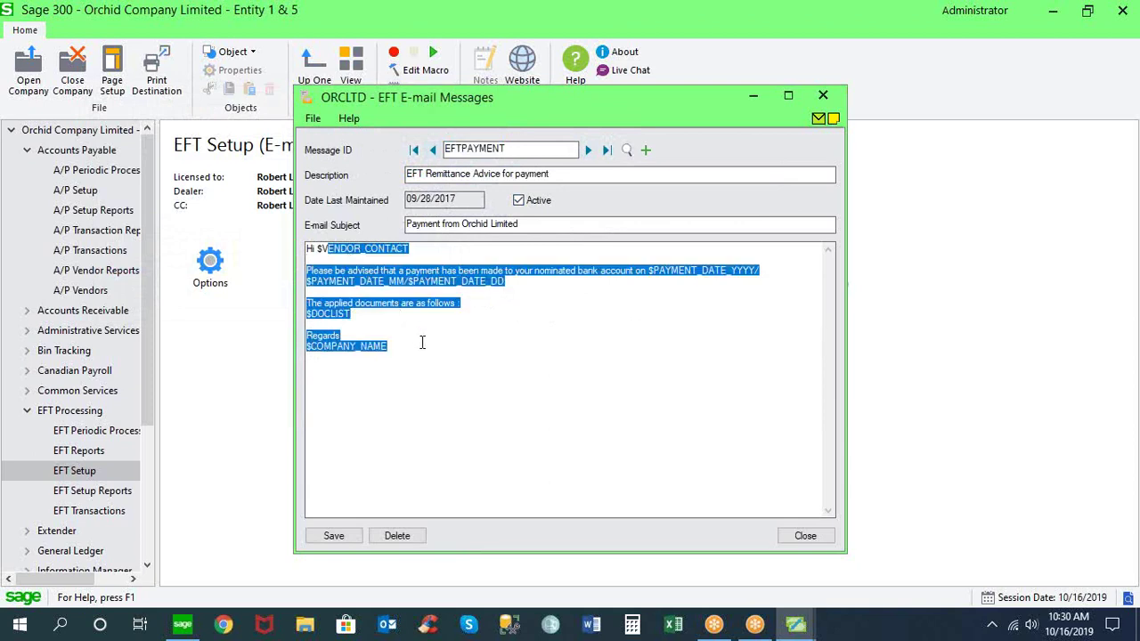
pyautogui.click(425, 324)
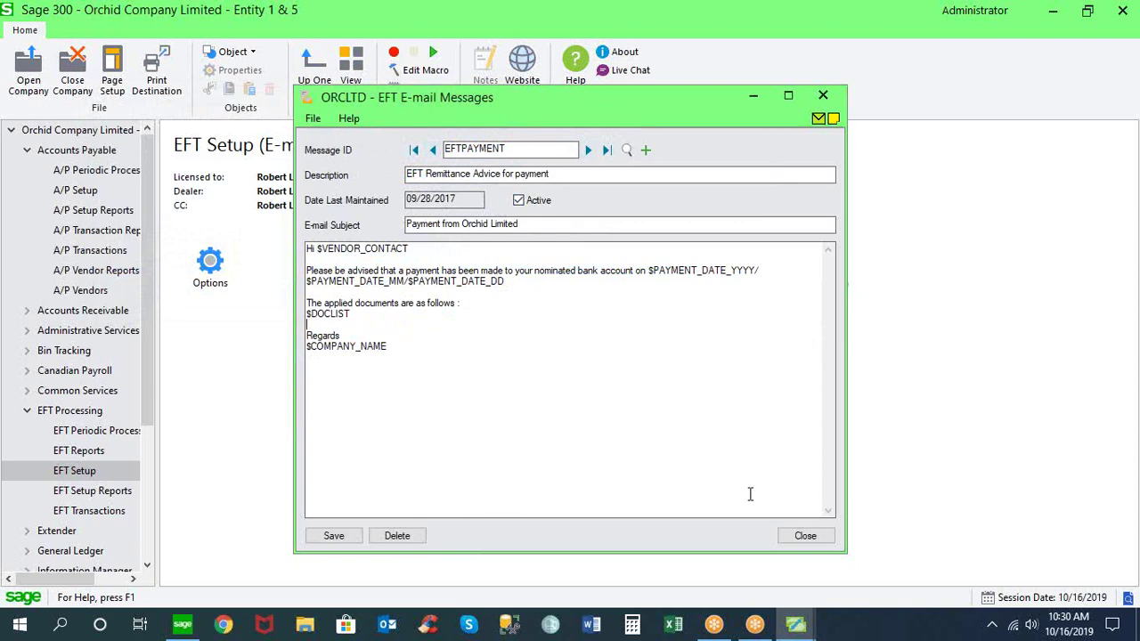
pyautogui.click(805, 535)
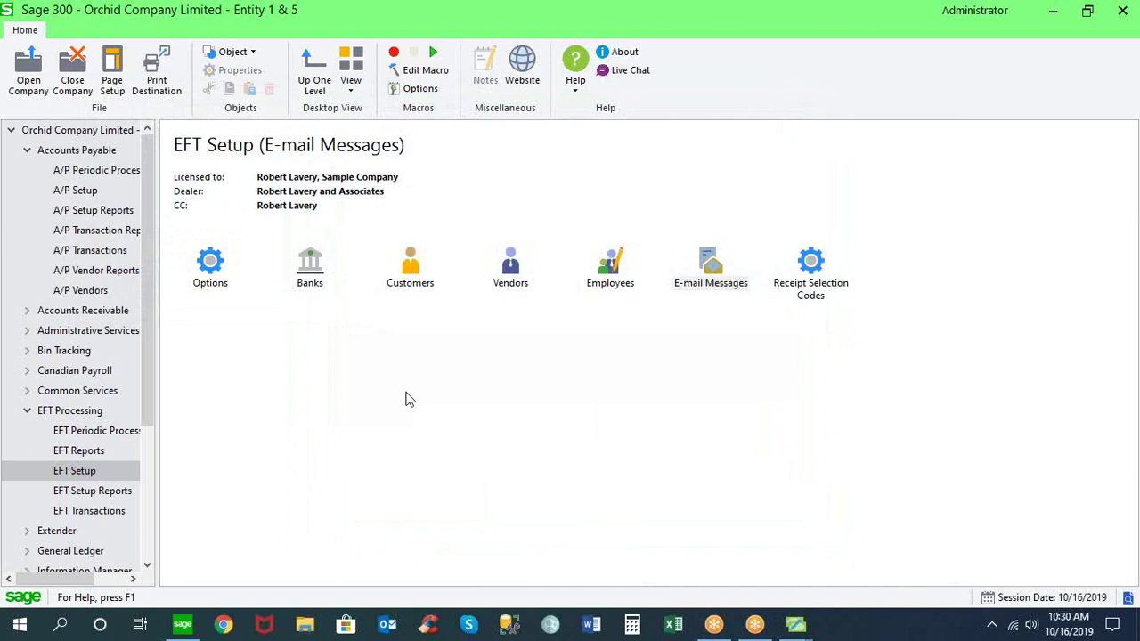
# Review the EFT file type and EFT file path of bank CCB in EFT Banks, and close the record.
pyautogui.doubleClick(308, 265)
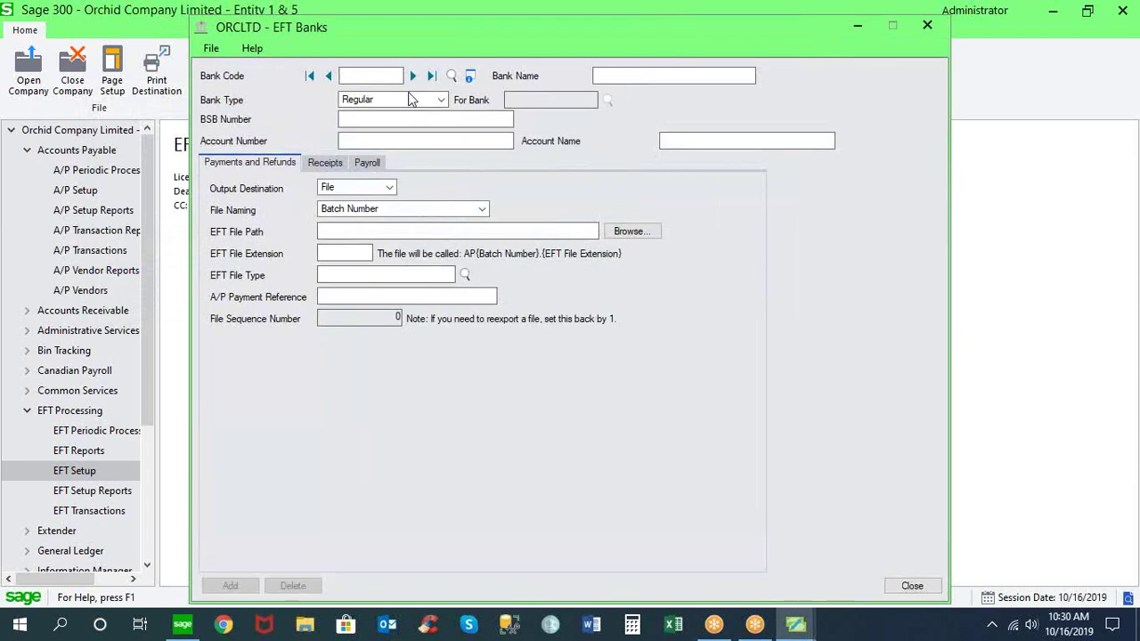
pyautogui.click(413, 75)
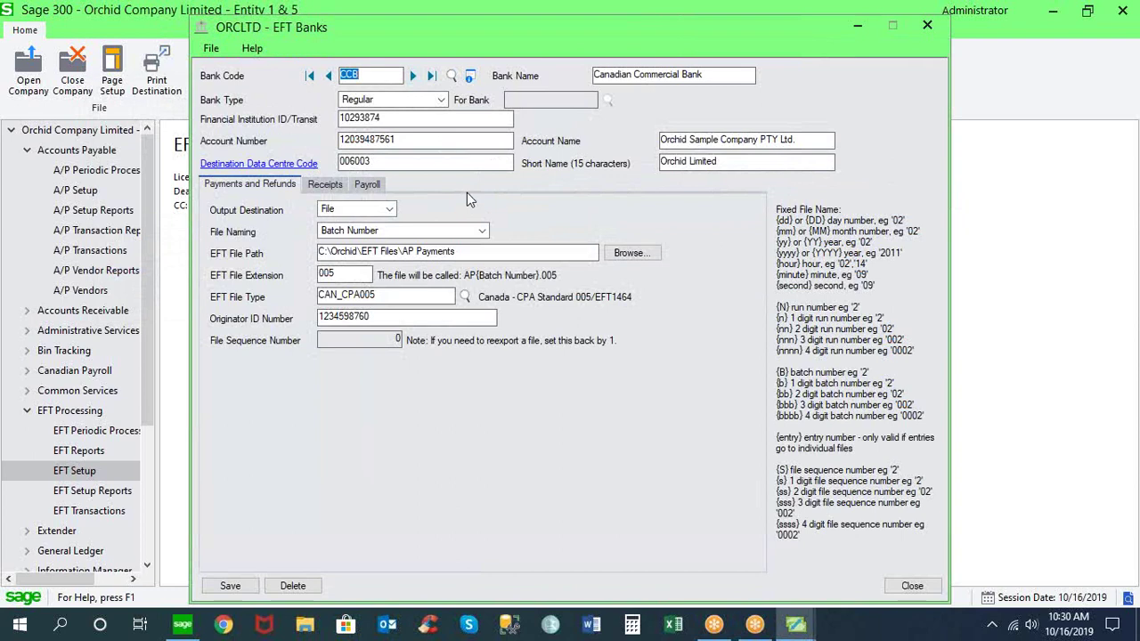
pyautogui.doubleClick(399, 296)
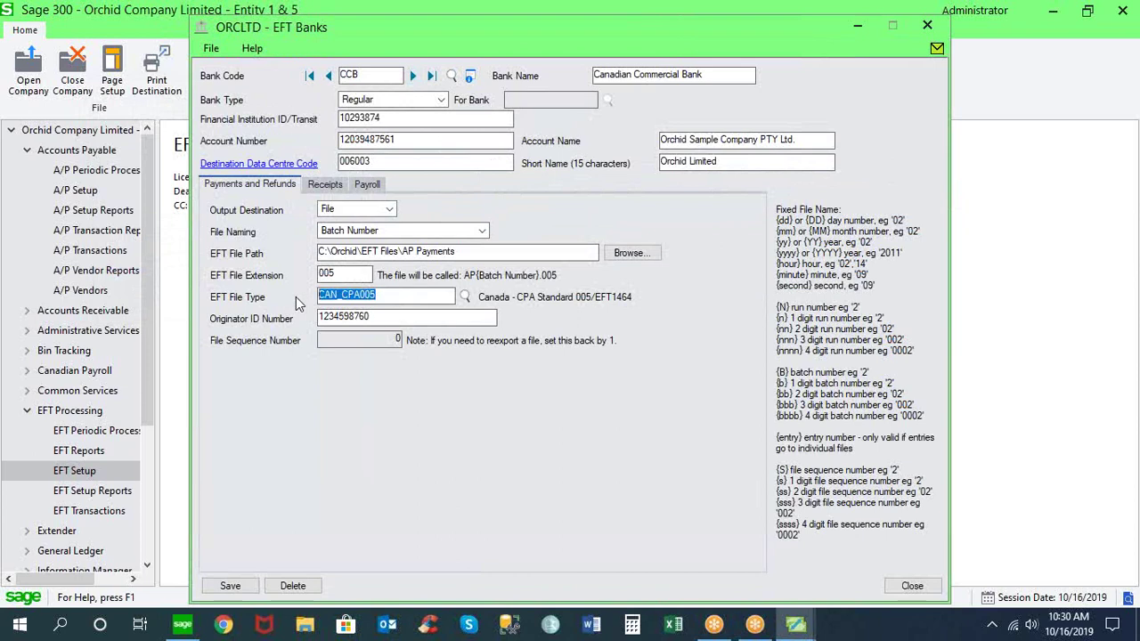
pyautogui.doubleClick(464, 252)
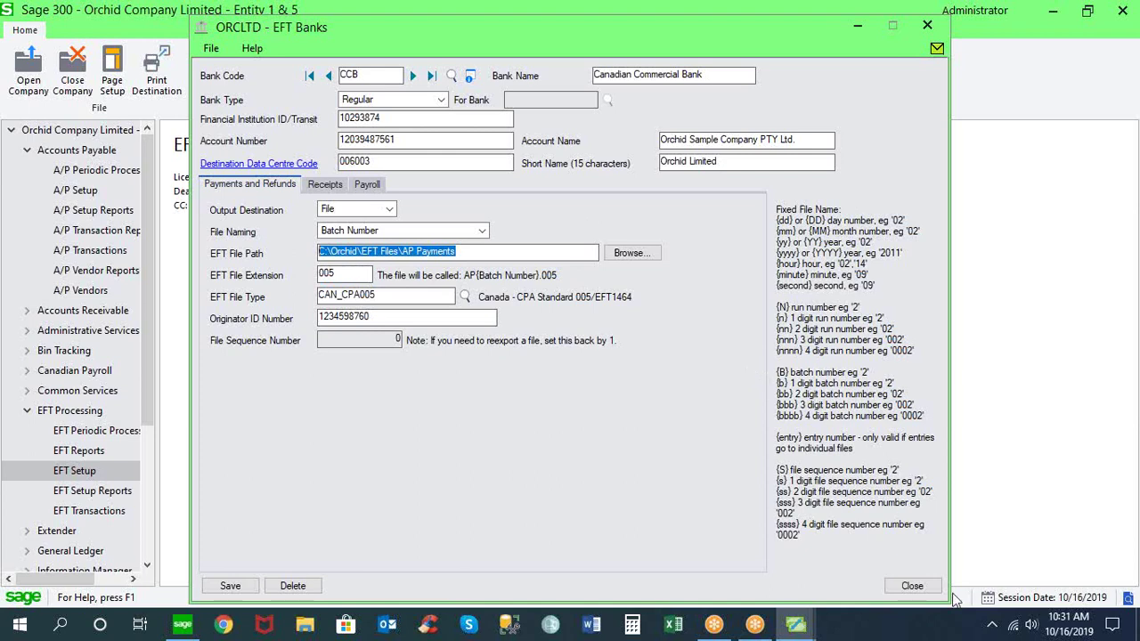
pyautogui.click(904, 591)
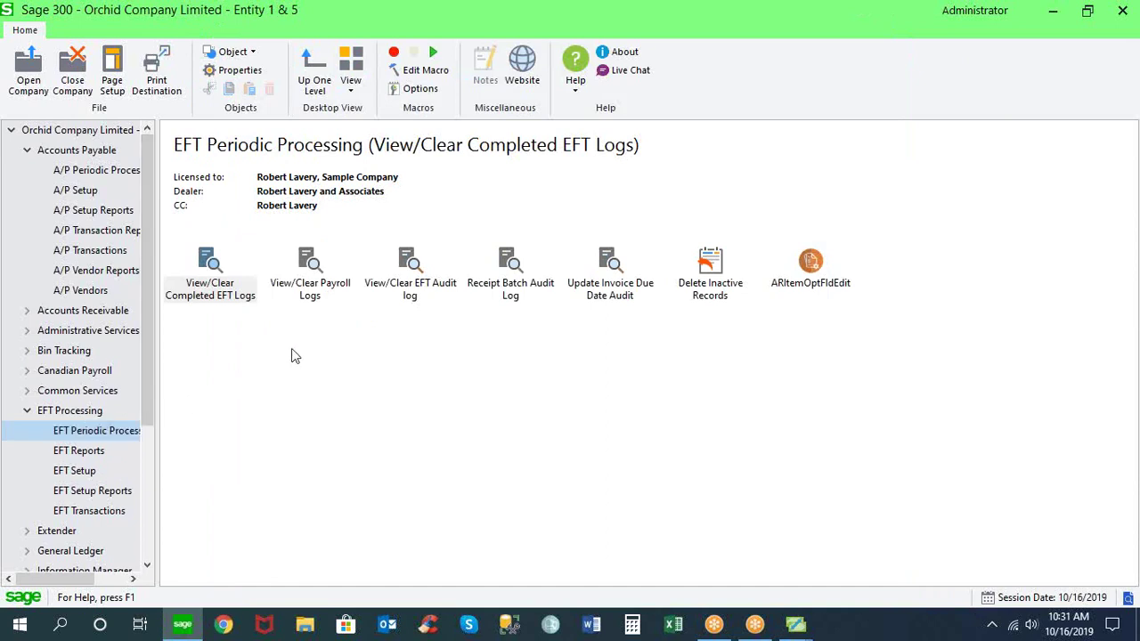
# View the completed EFT logs in a maximized window and check the A/P payment, A/R receipt and A/R refund batch types.
pyautogui.doubleClick(219, 293)
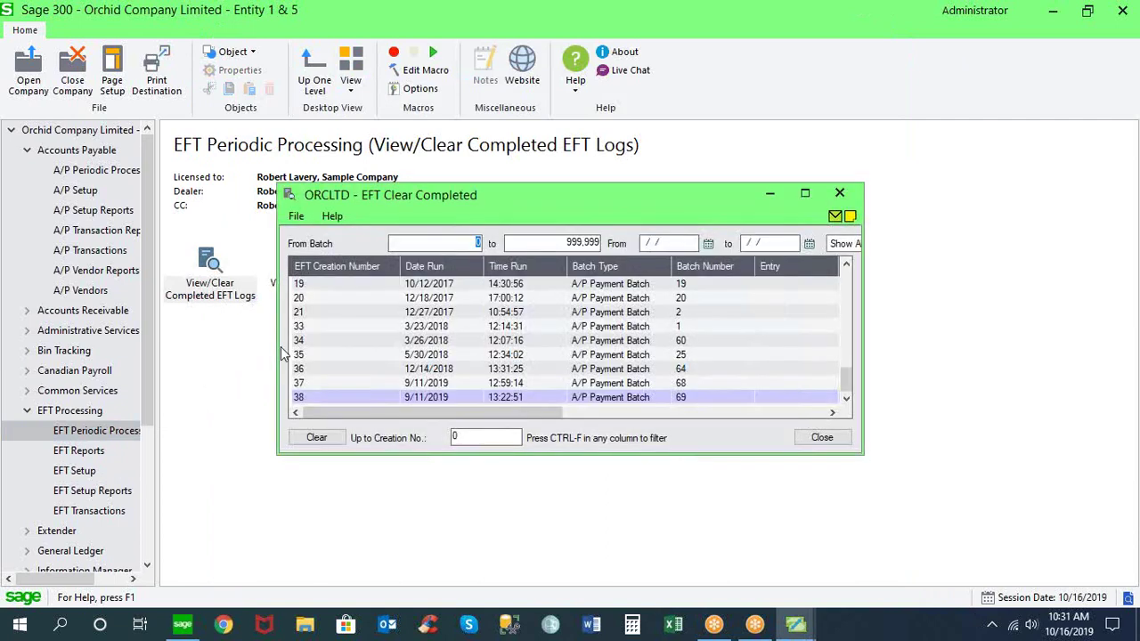
pyautogui.click(804, 193)
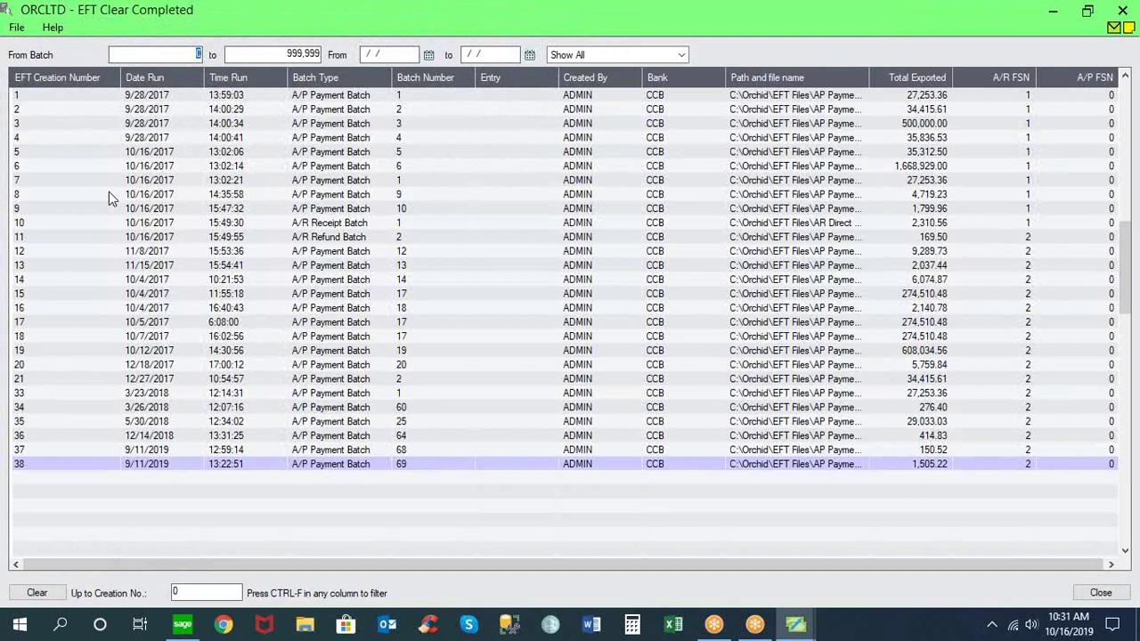
pyautogui.click(333, 100)
pyautogui.click(332, 224)
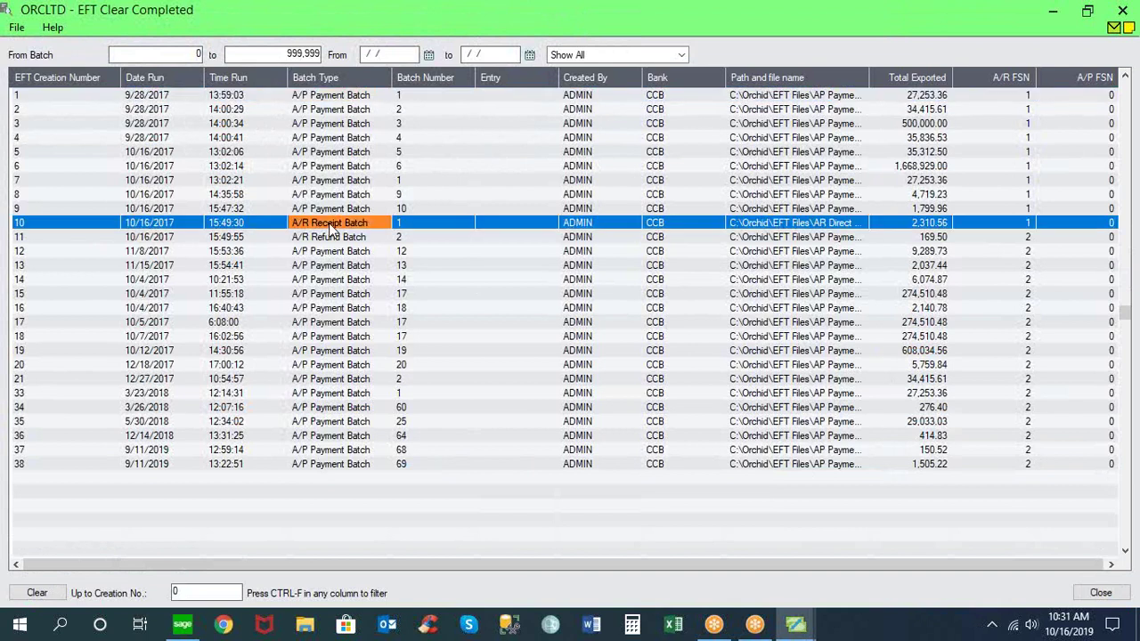
pyautogui.click(333, 238)
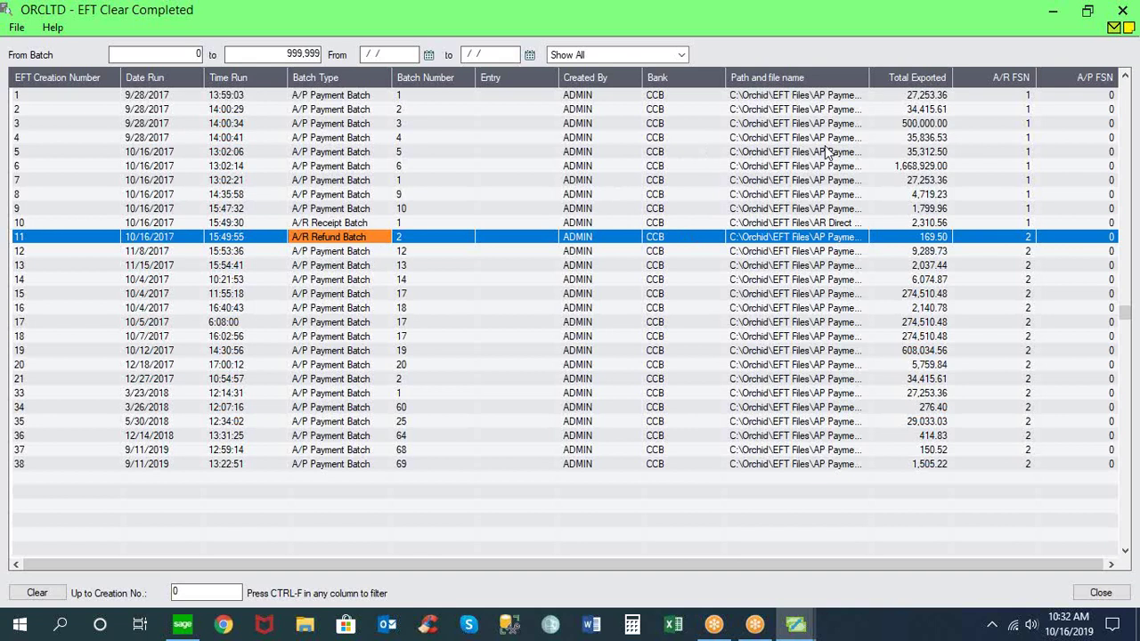
# Widen the Path and file name column, inspect the remaining columns of the completed EFT logs, and close them.
pyautogui.moveTo(866, 77); pyautogui.dragTo(881, 78)
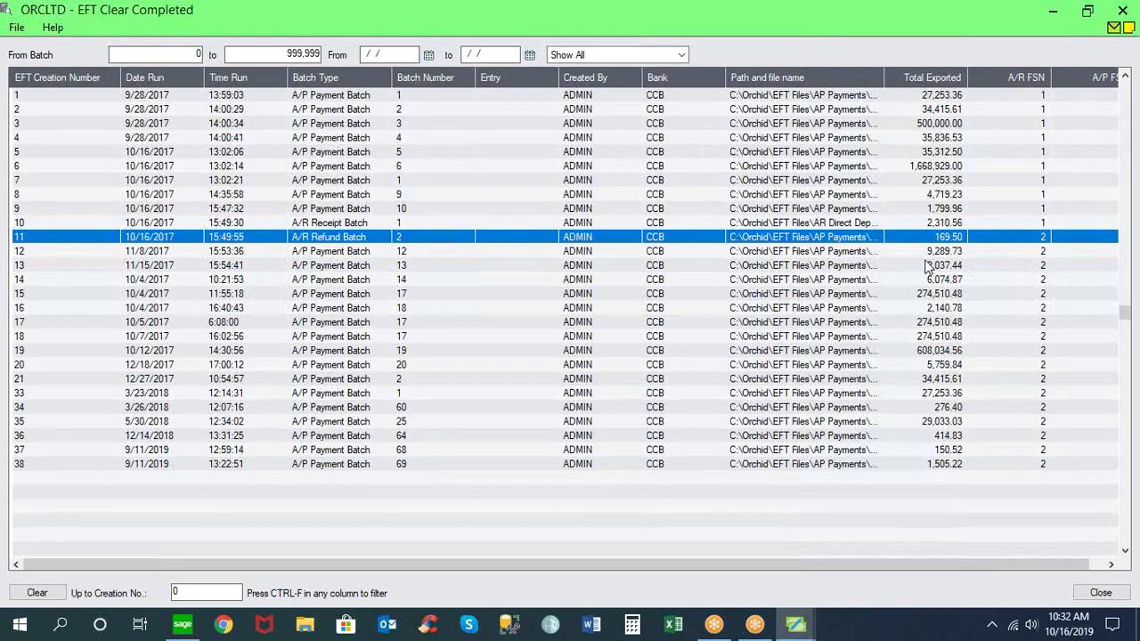
pyautogui.moveTo(875, 568); pyautogui.dragTo(892, 567)
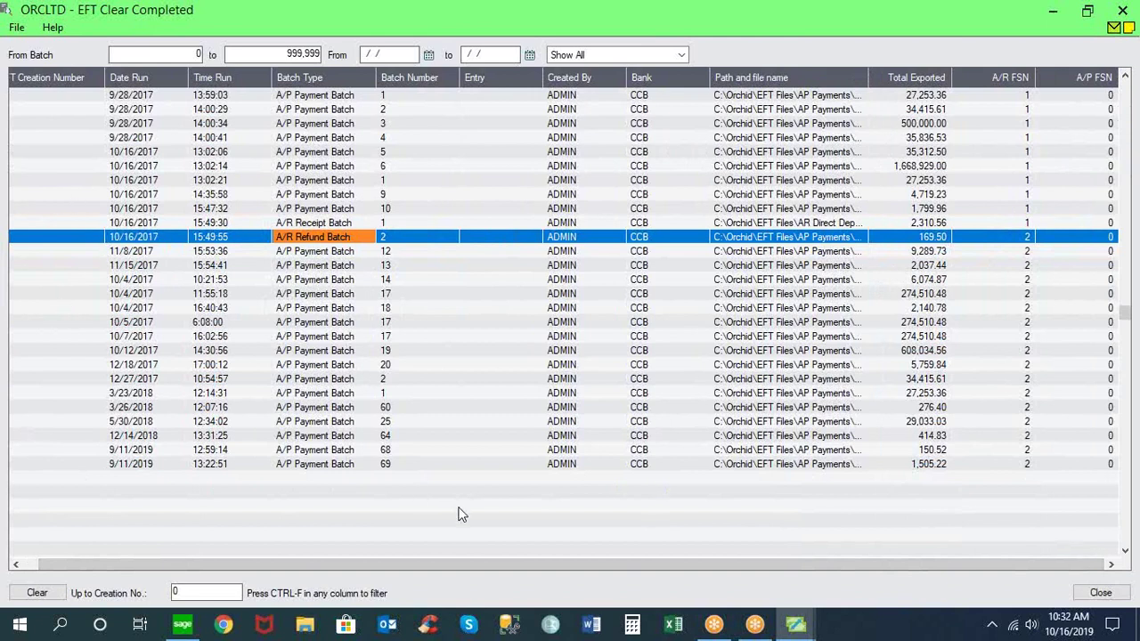
pyautogui.hscroll(-1, 323, 567)
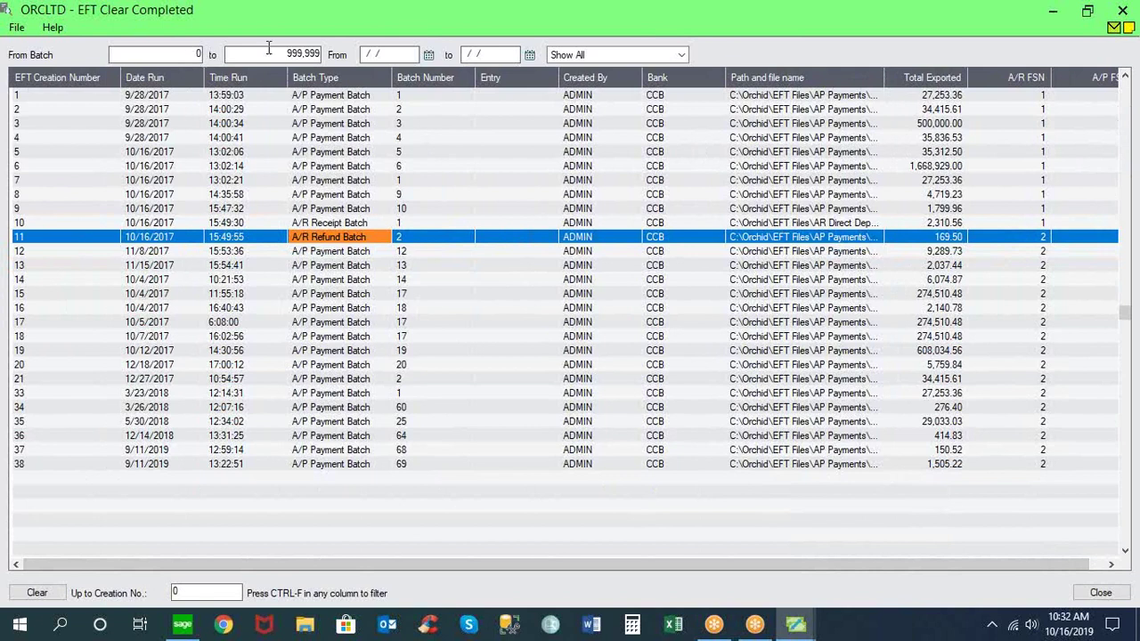
pyautogui.click(1101, 594)
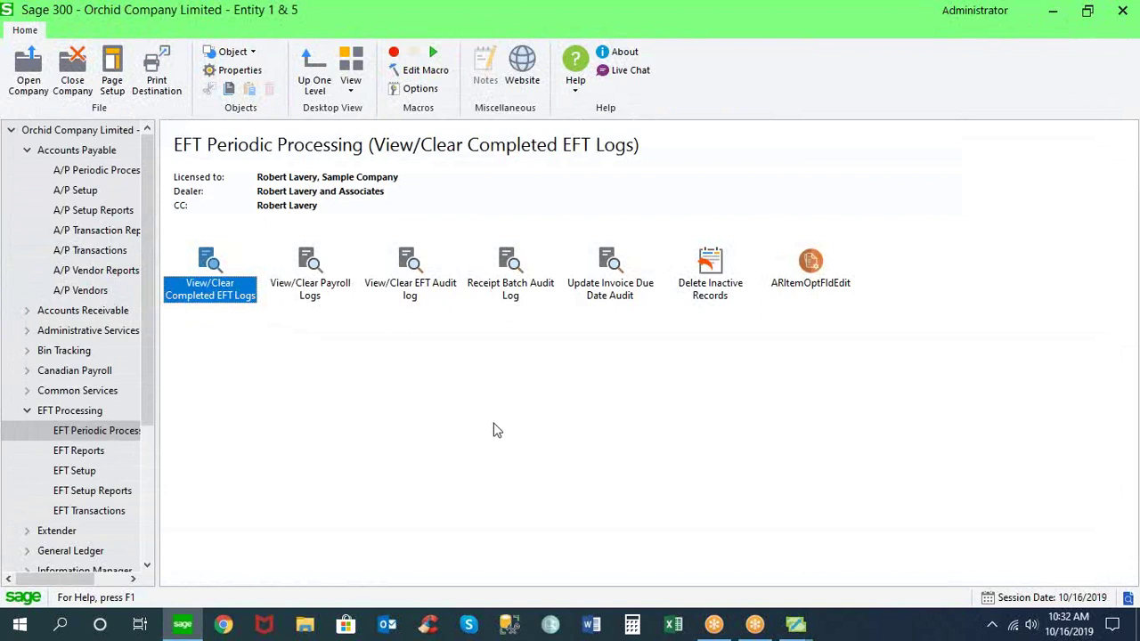
# View the EFT Audit Log maximized, check the old and new values of the first 1/15/2018 vendor account number change, and close it.
pyautogui.doubleClick(419, 272)
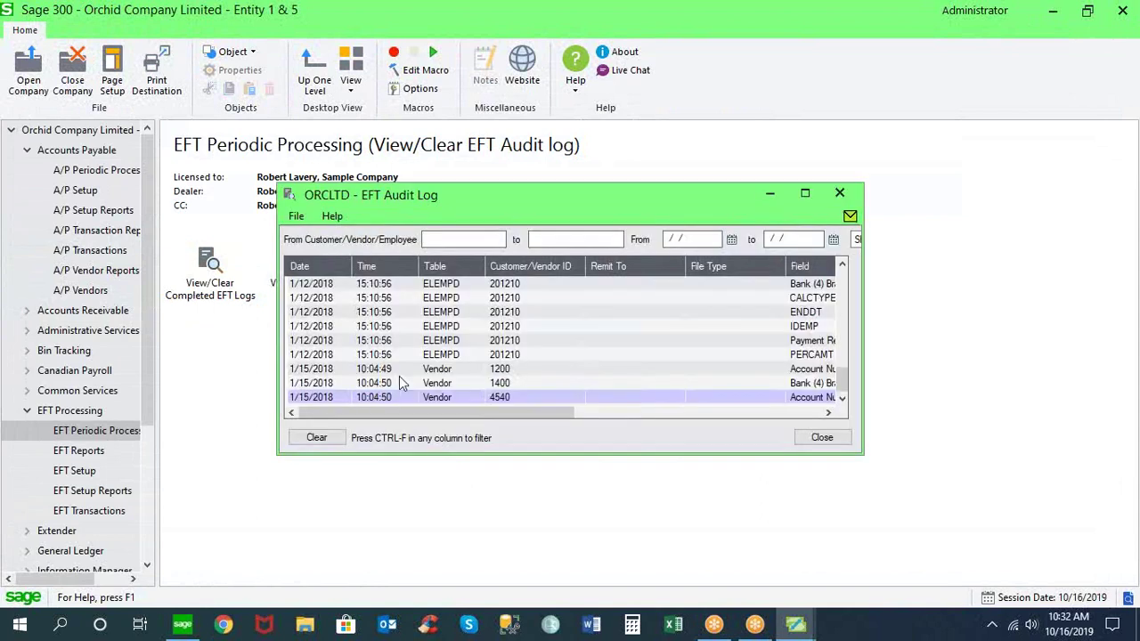
pyautogui.click(805, 193)
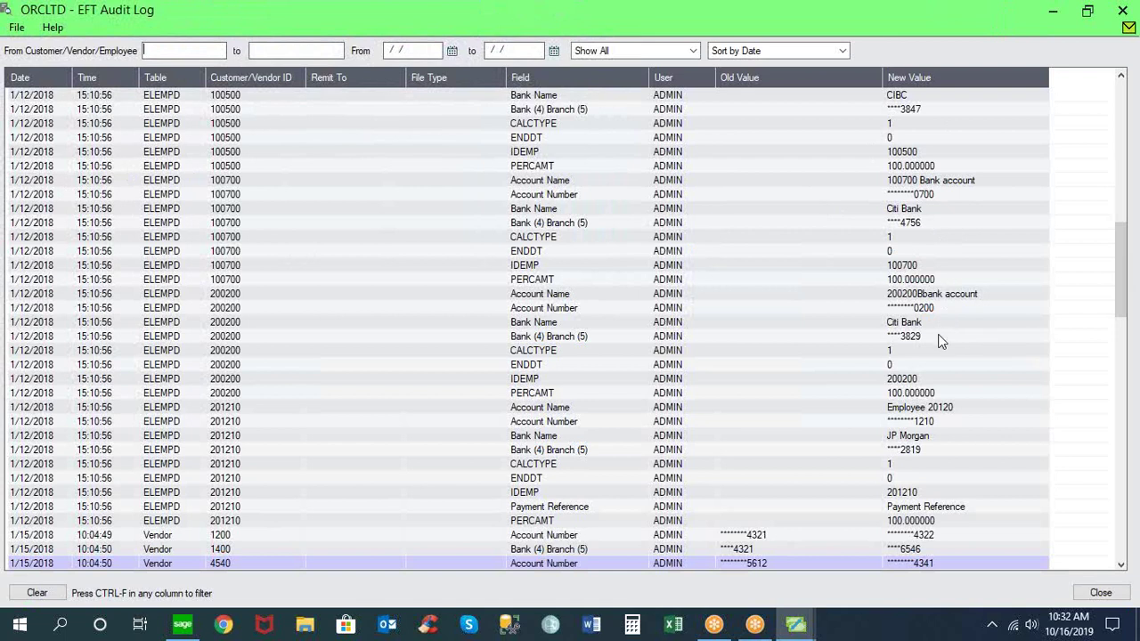
pyautogui.click(748, 537)
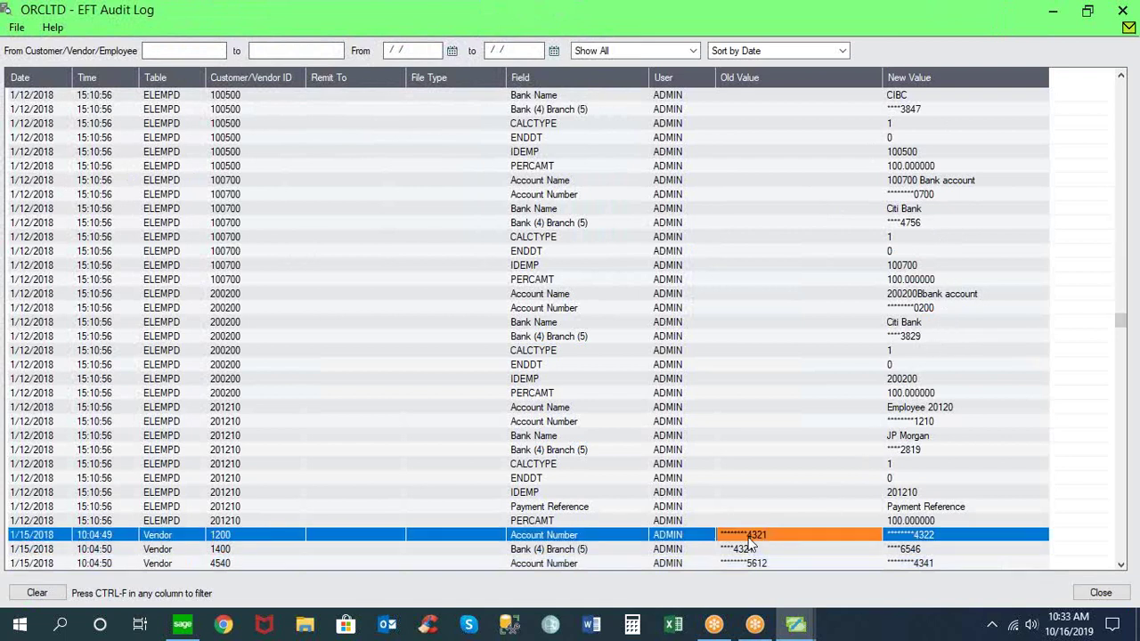
pyautogui.click(924, 535)
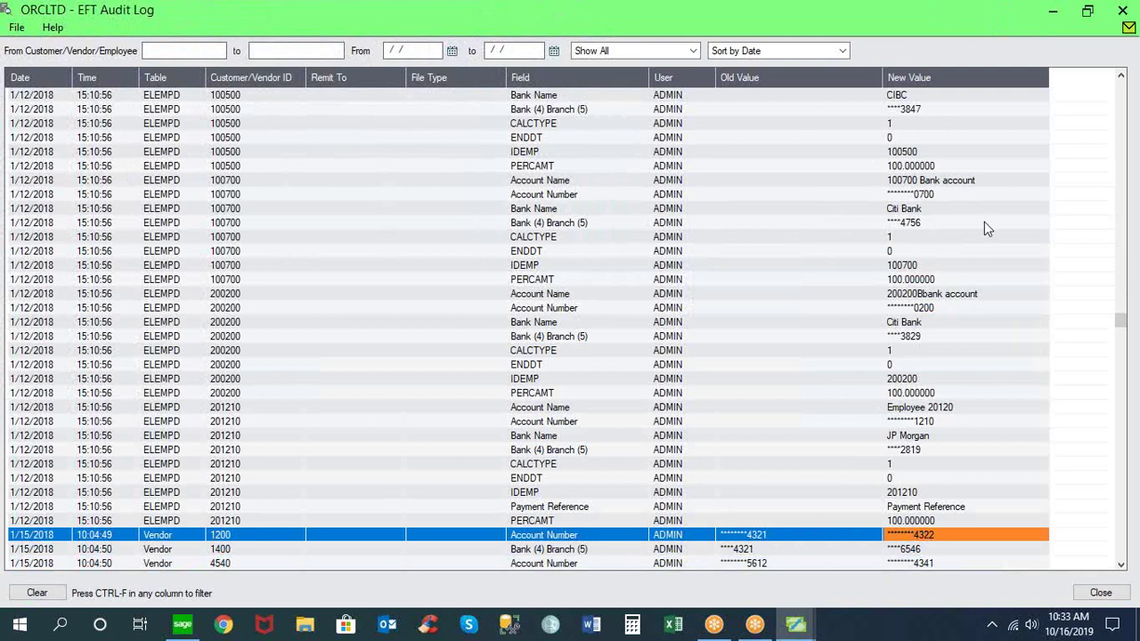
pyautogui.click(1120, 16)
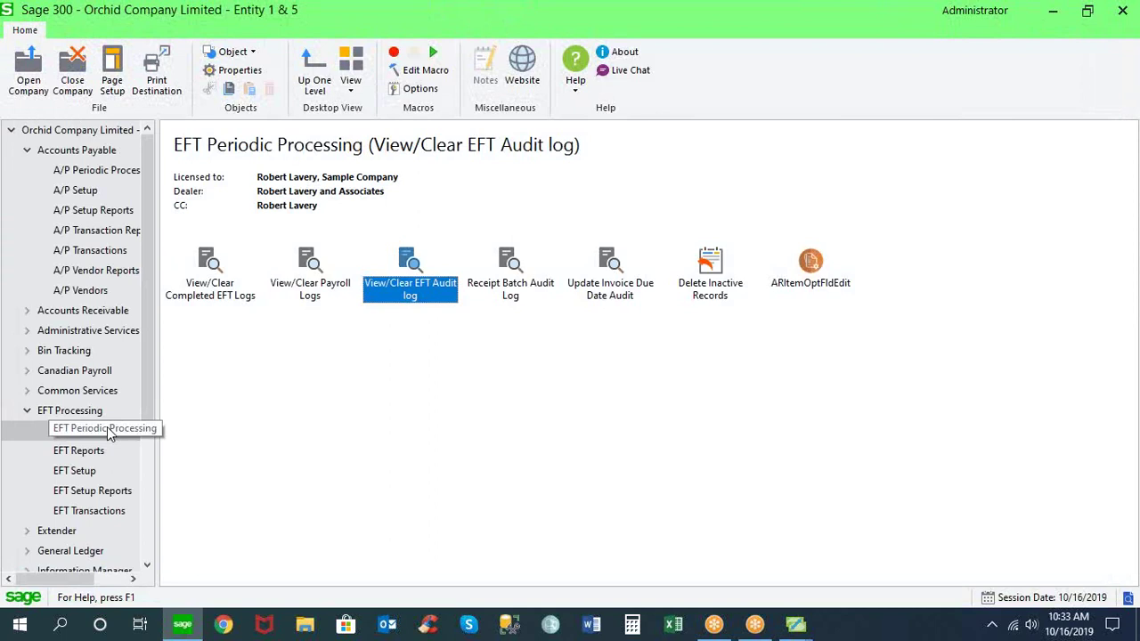
# Display the A/P settings in EFT Options.
pyautogui.click(89, 473)
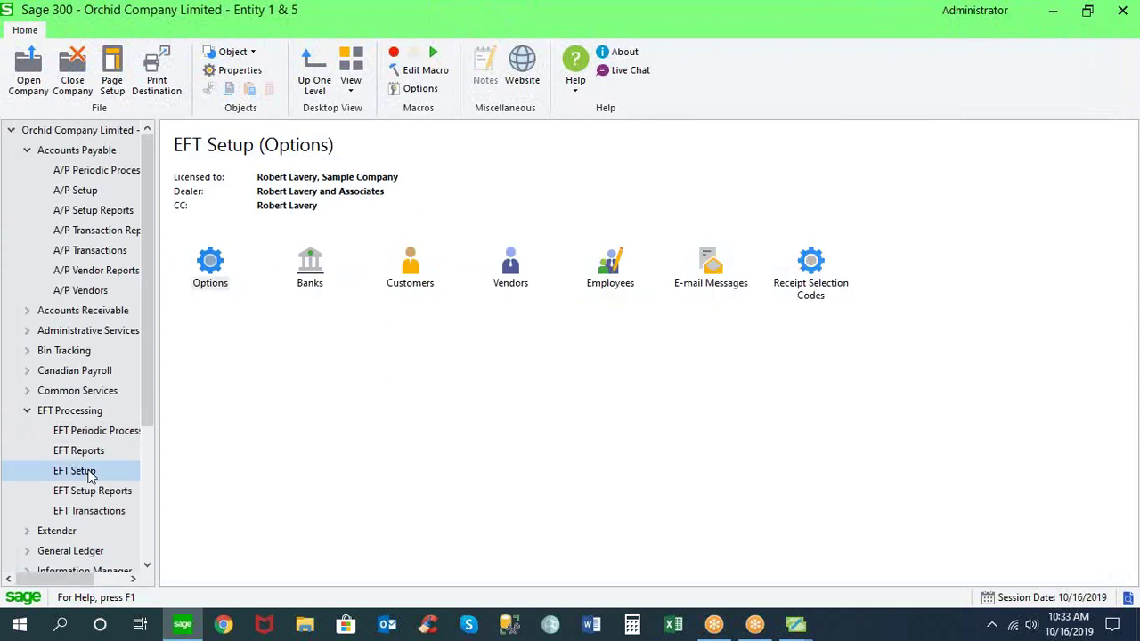
pyautogui.doubleClick(210, 284)
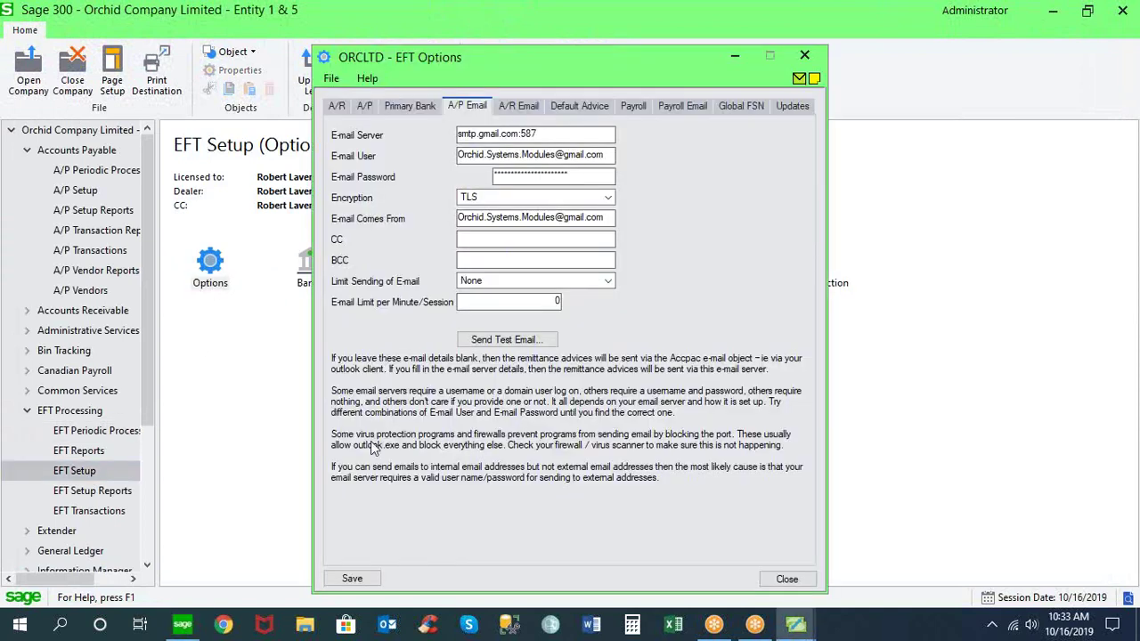
pyautogui.click(365, 107)
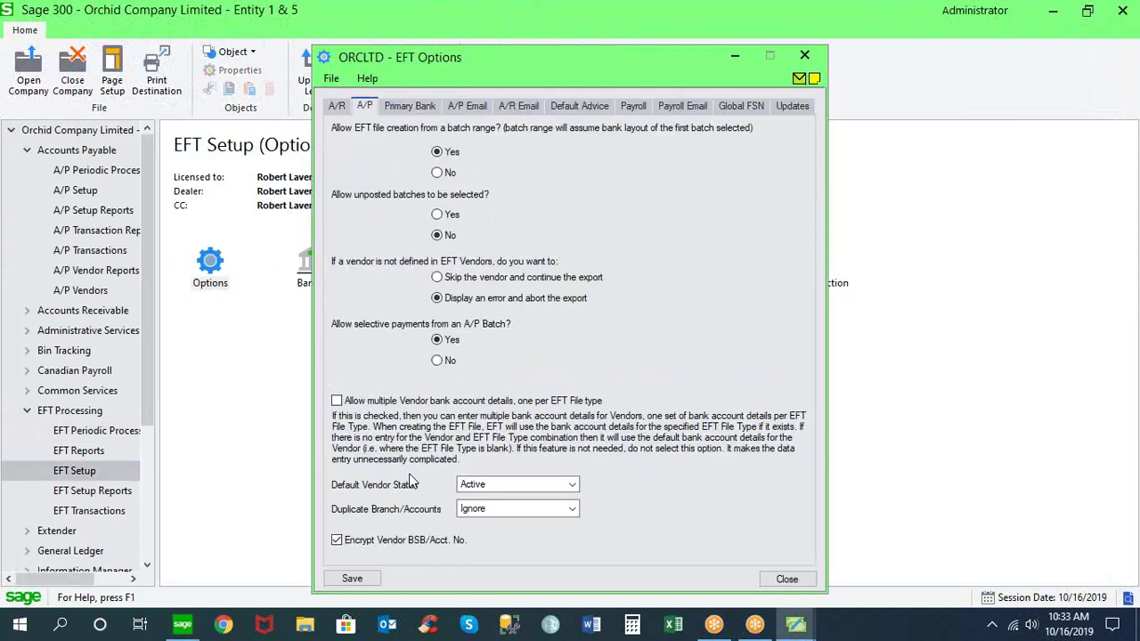
# Switch the Default Vendor Status in the A/P settings to Entered, and return it to Active.
pyautogui.click(571, 485)
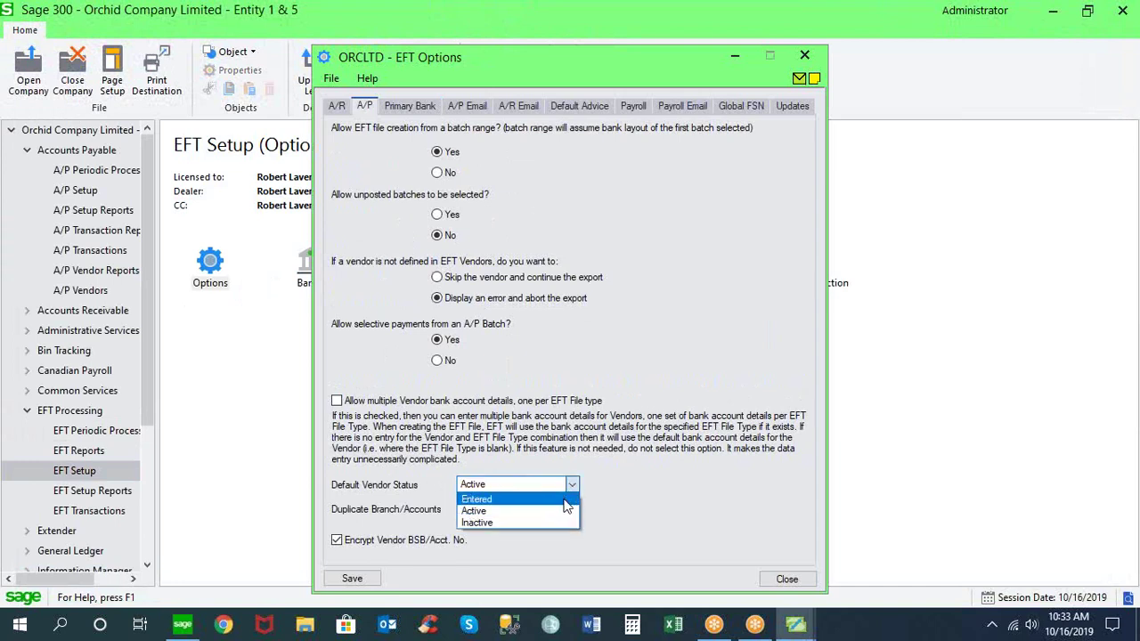
pyautogui.click(565, 500)
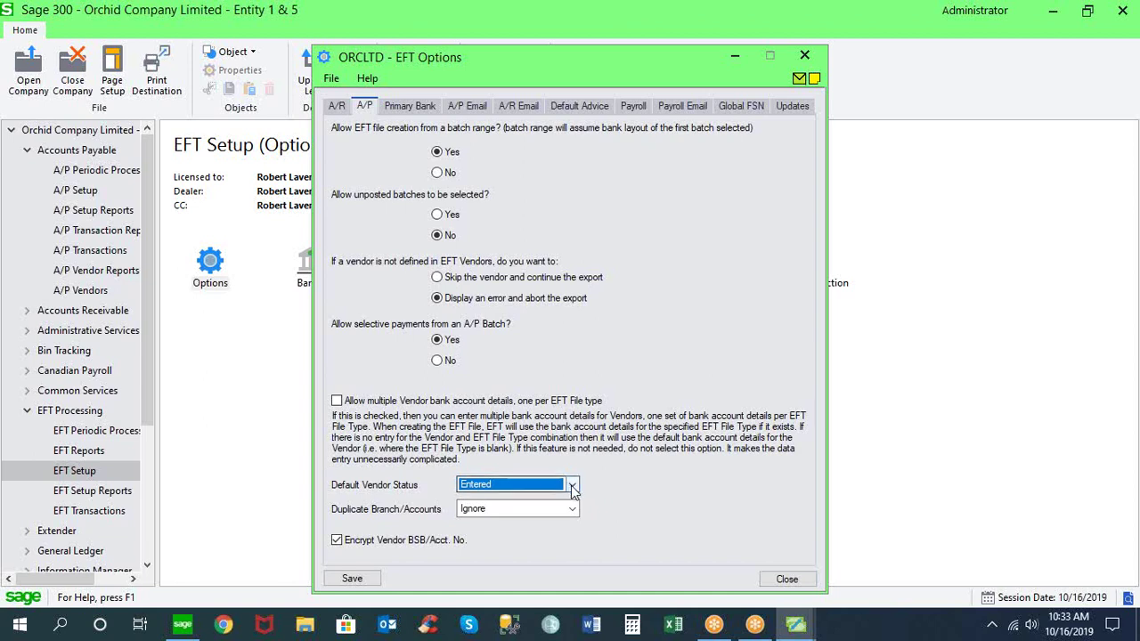
pyautogui.click(571, 485)
pyautogui.click(561, 511)
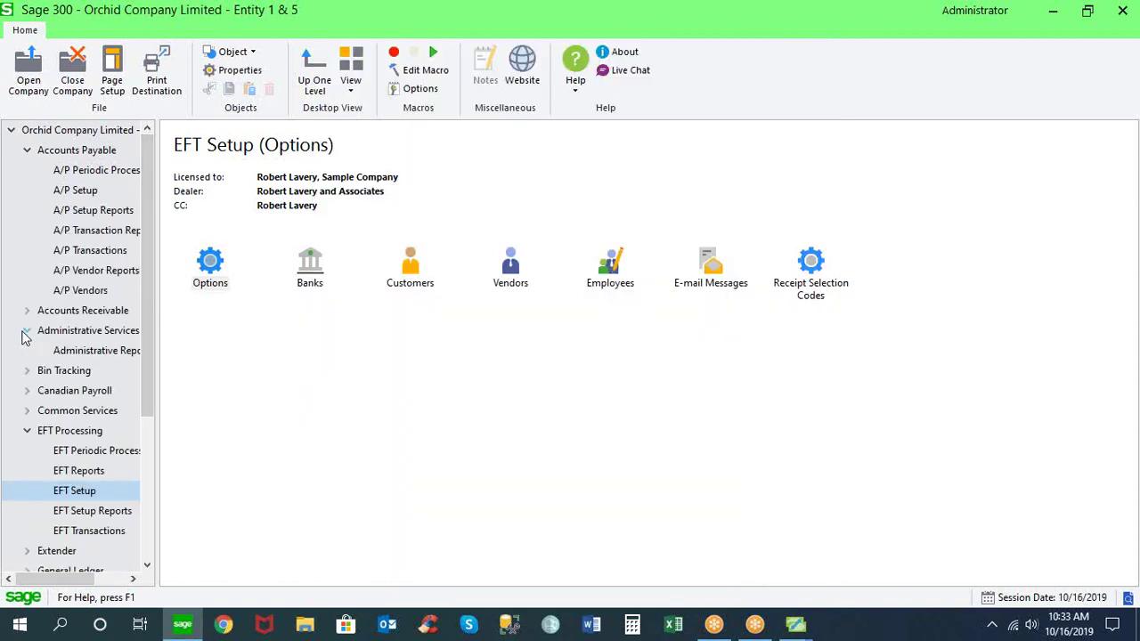
# Display the EFT Processing 6.5A access rights in a maximized Security Groups window from Administrative Services.
pyautogui.click(26, 330)
pyautogui.click(94, 330)
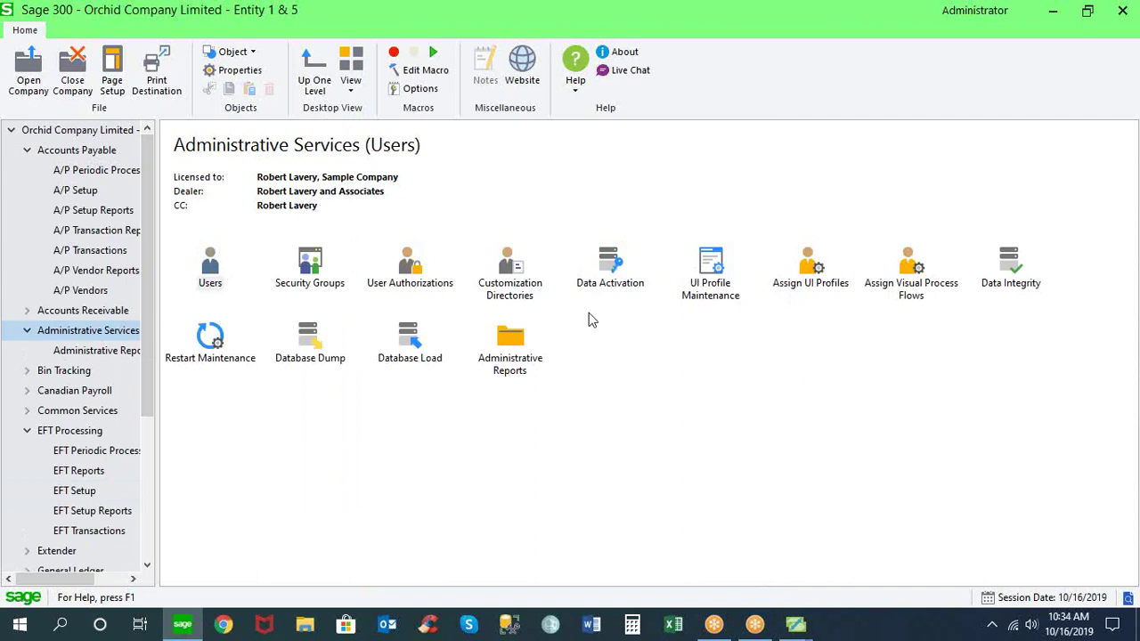
pyautogui.doubleClick(326, 265)
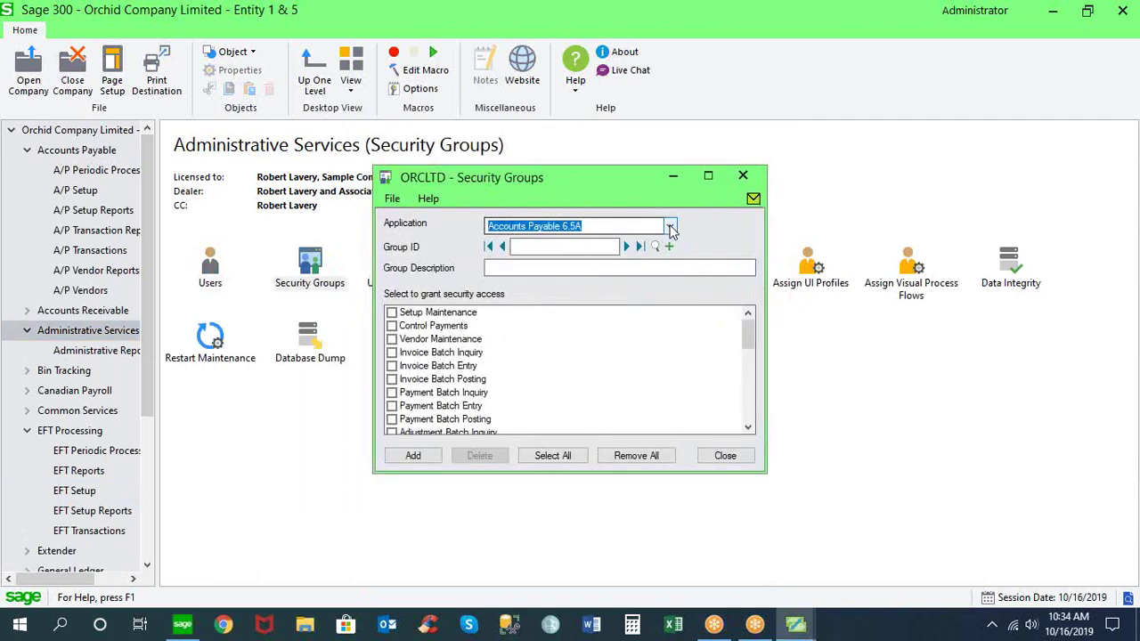
pyautogui.click(672, 227)
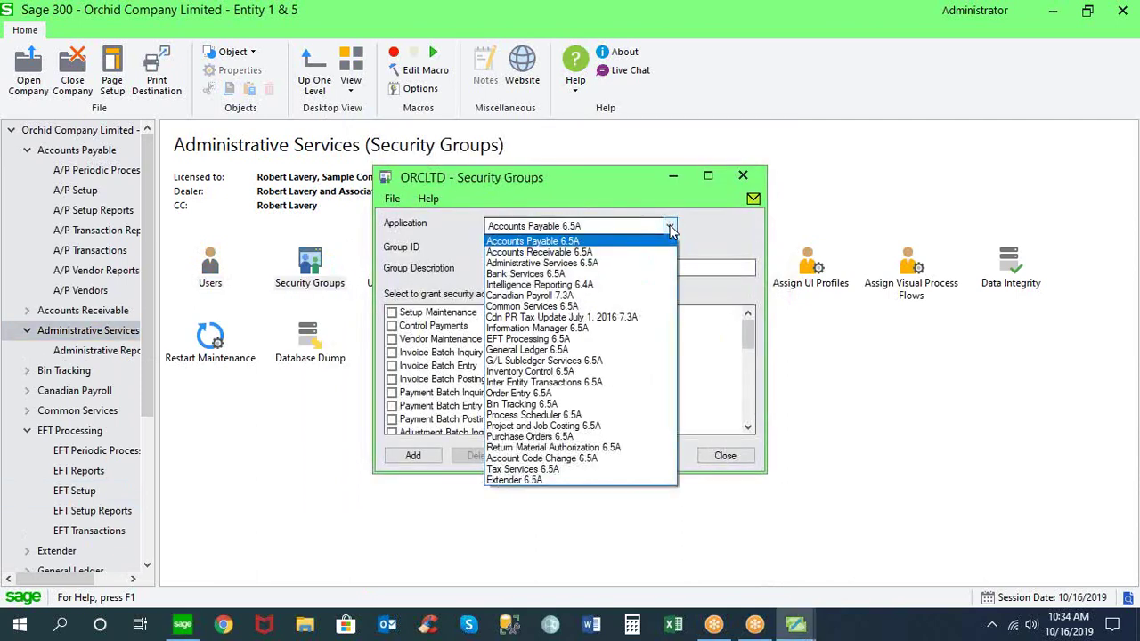
pyautogui.click(586, 341)
pyautogui.click(708, 176)
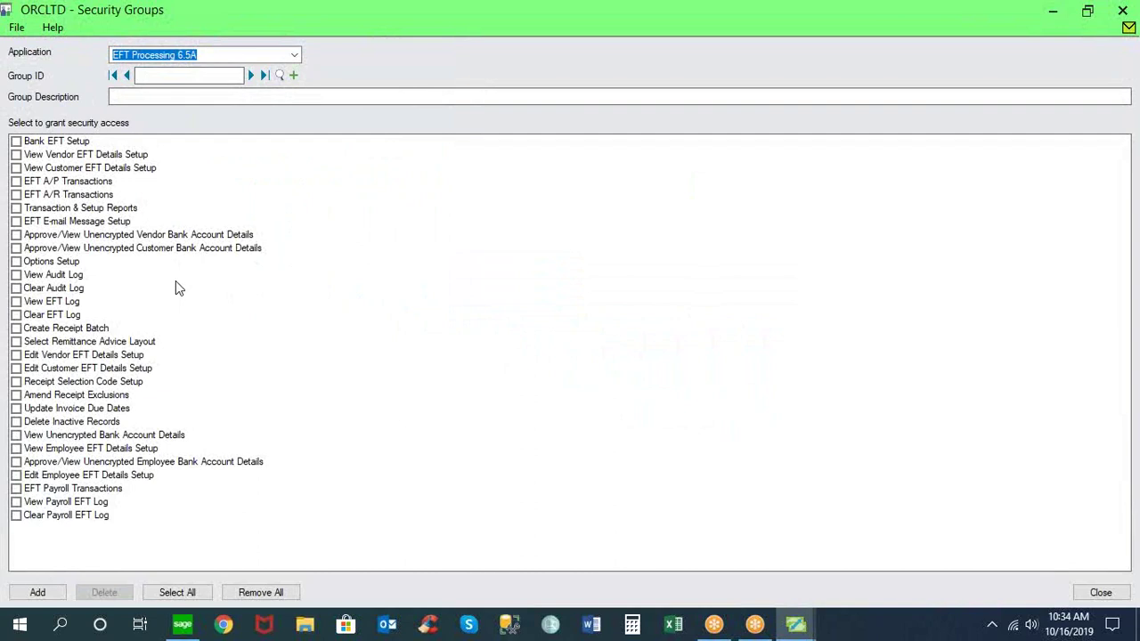
# Try out the EFT A/P Transactions access right, clear it, and close Security Groups without saving changes.
pyautogui.click(16, 236)
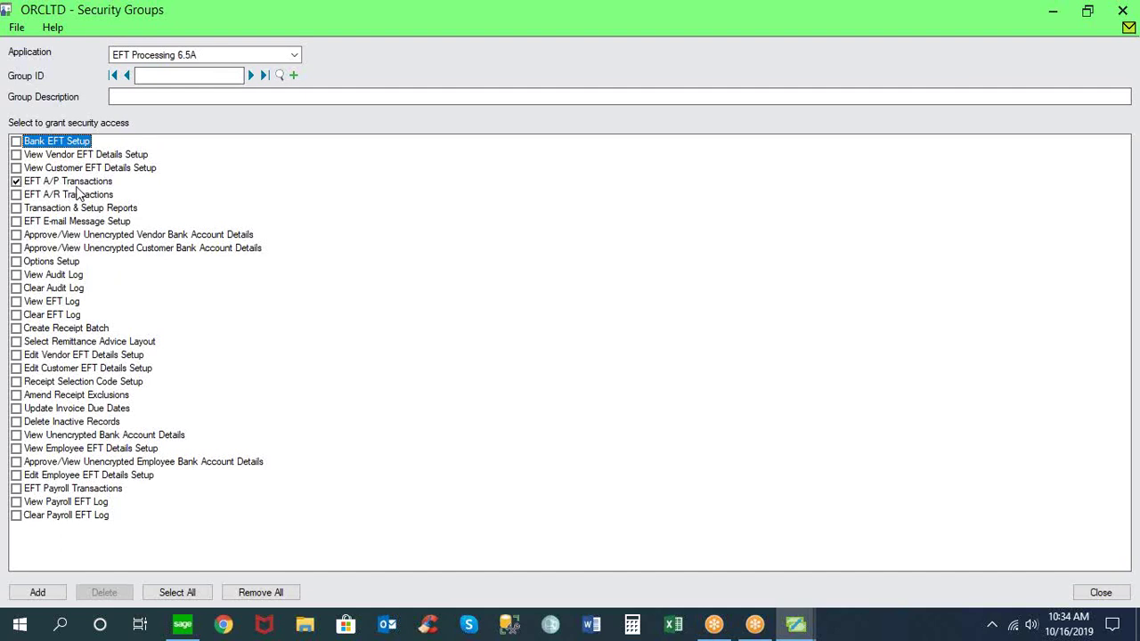
pyautogui.click(16, 183)
pyautogui.click(1101, 593)
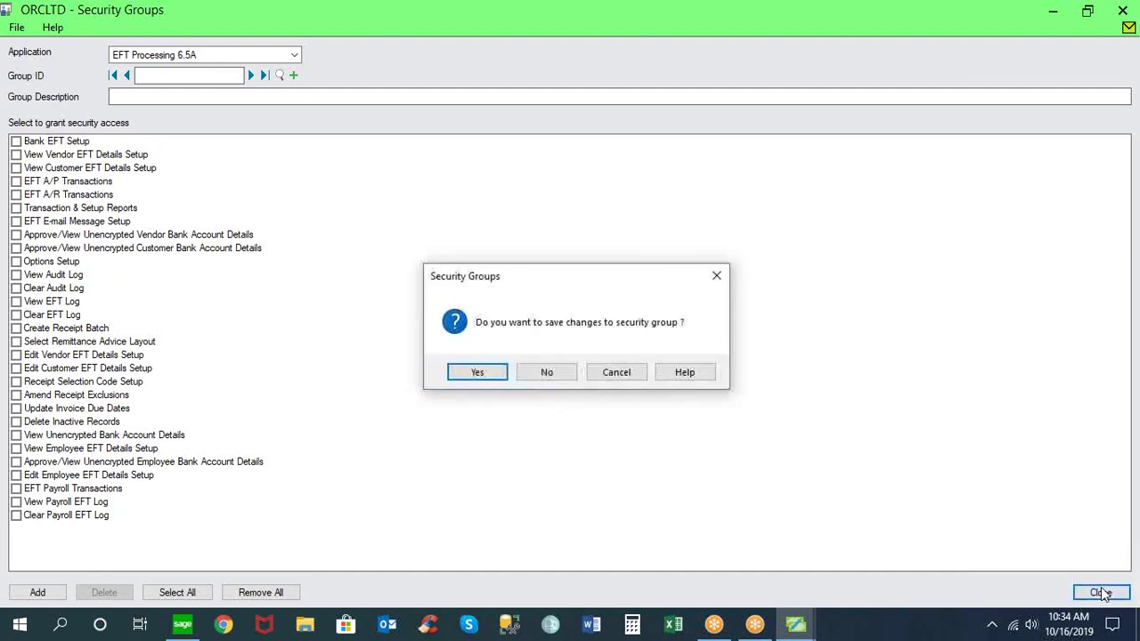
pyautogui.click(547, 373)
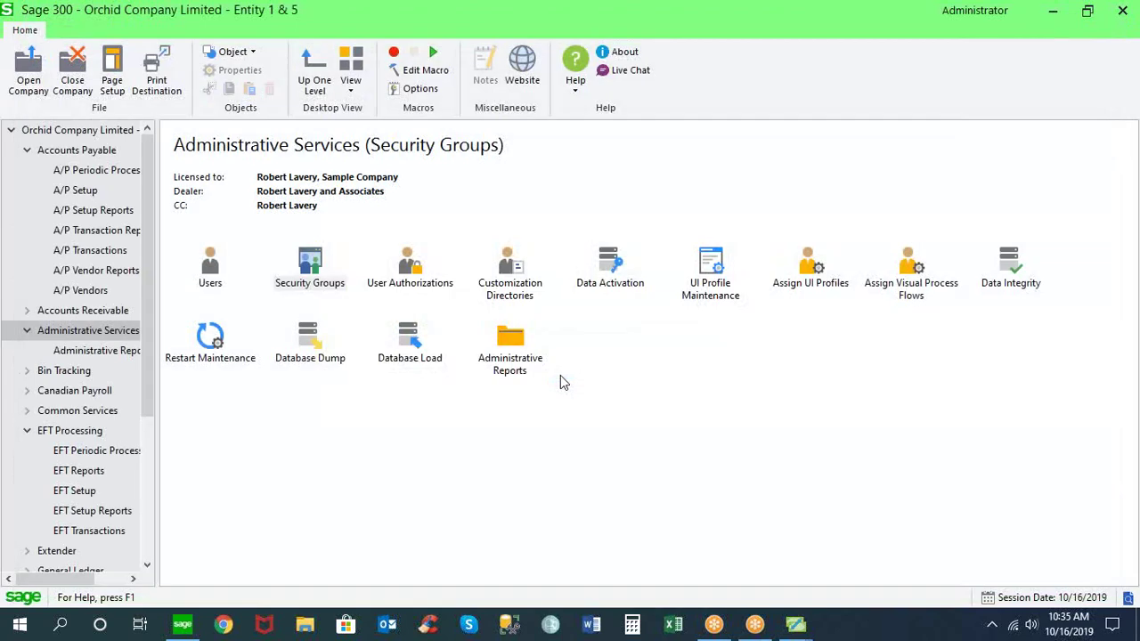
# Collapse the Accounts Payable folder and preview the Transfer Details report from EFT Reports.
pyautogui.click(309, 272)
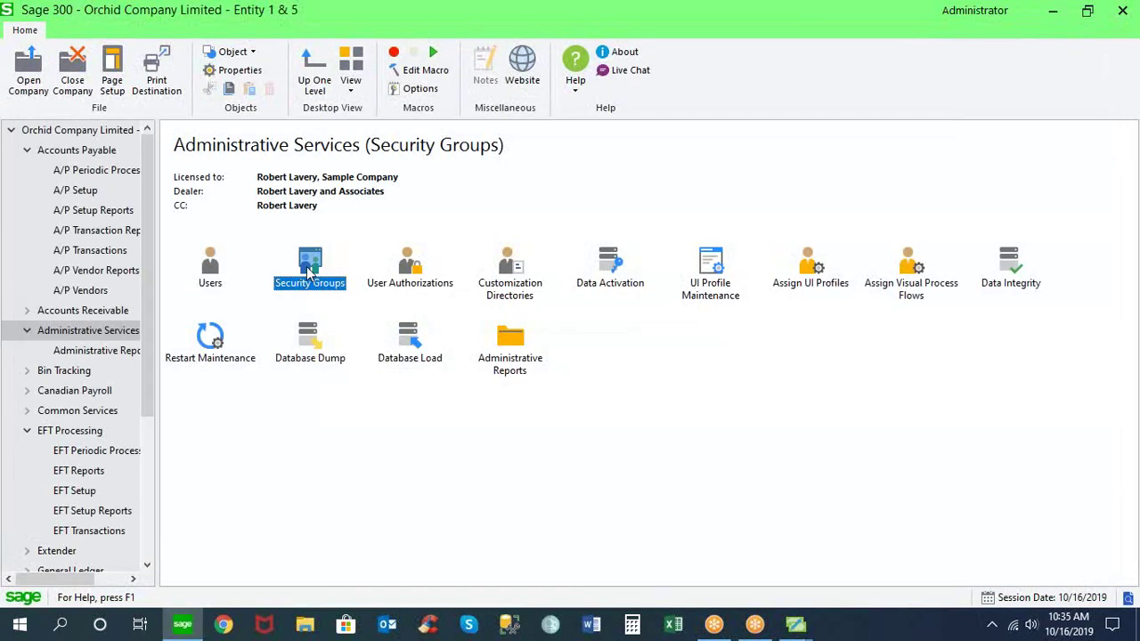
pyautogui.click(27, 151)
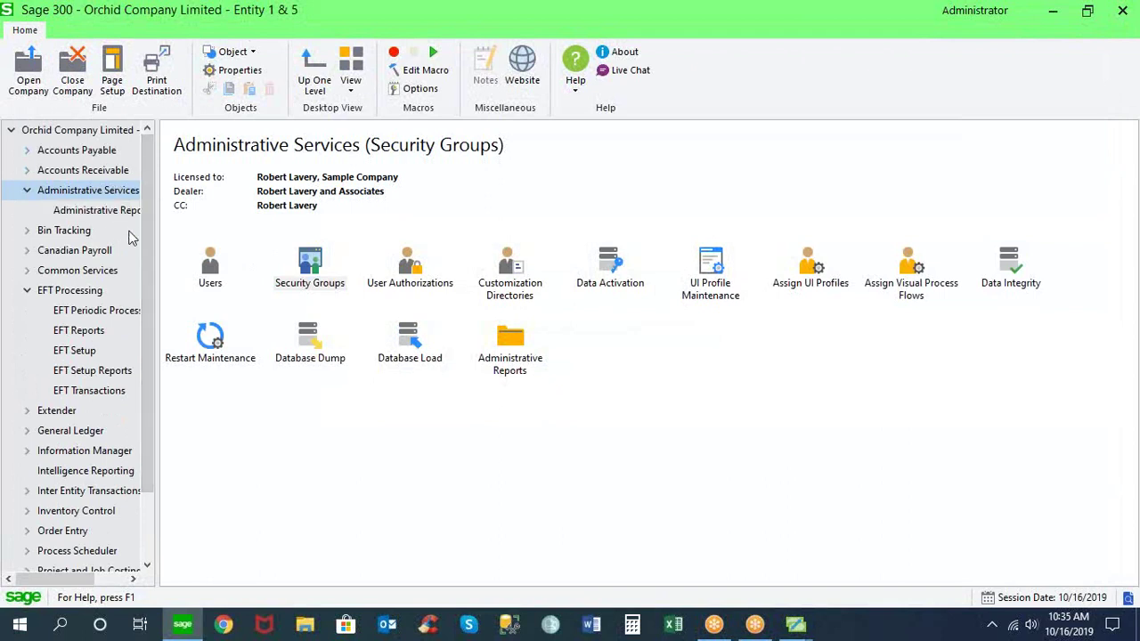
pyautogui.click(96, 331)
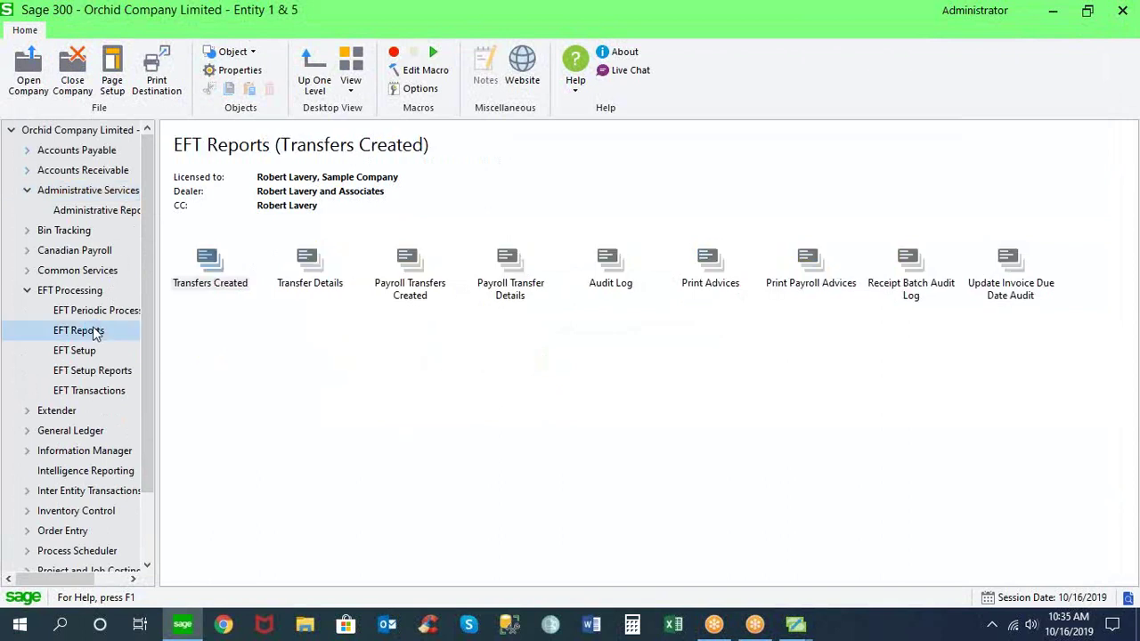
pyautogui.click(312, 266)
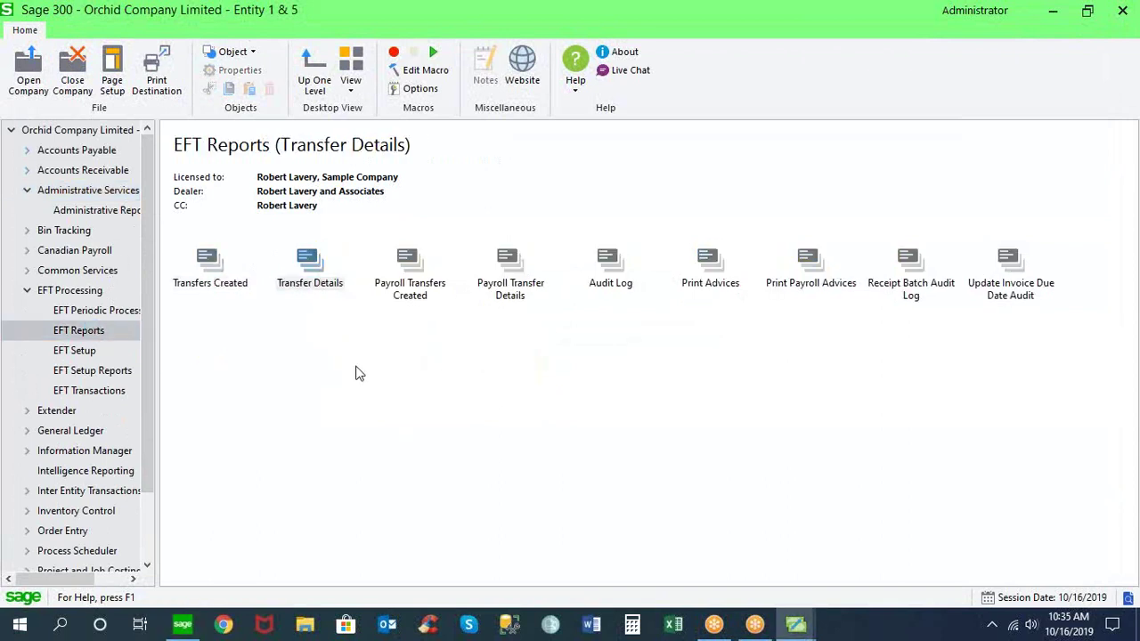
pyautogui.click(455, 381)
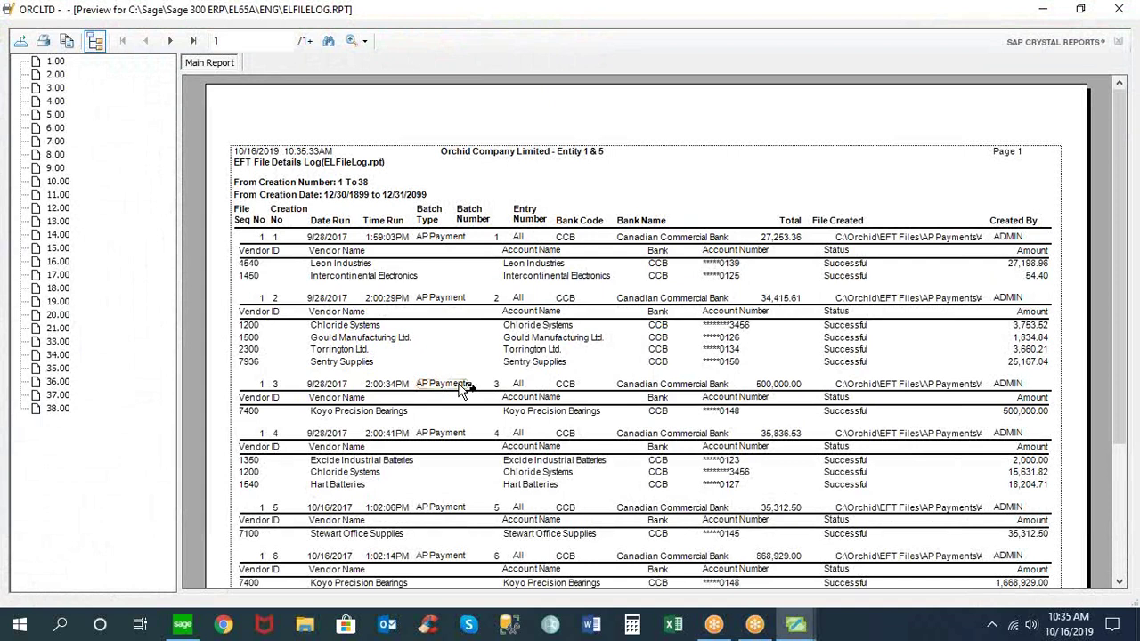
# Review the file details in the Transfer Details report, close the report, and return to the main EFT Processing folder.
pyautogui.click(860, 301)
pyautogui.click(1118, 9)
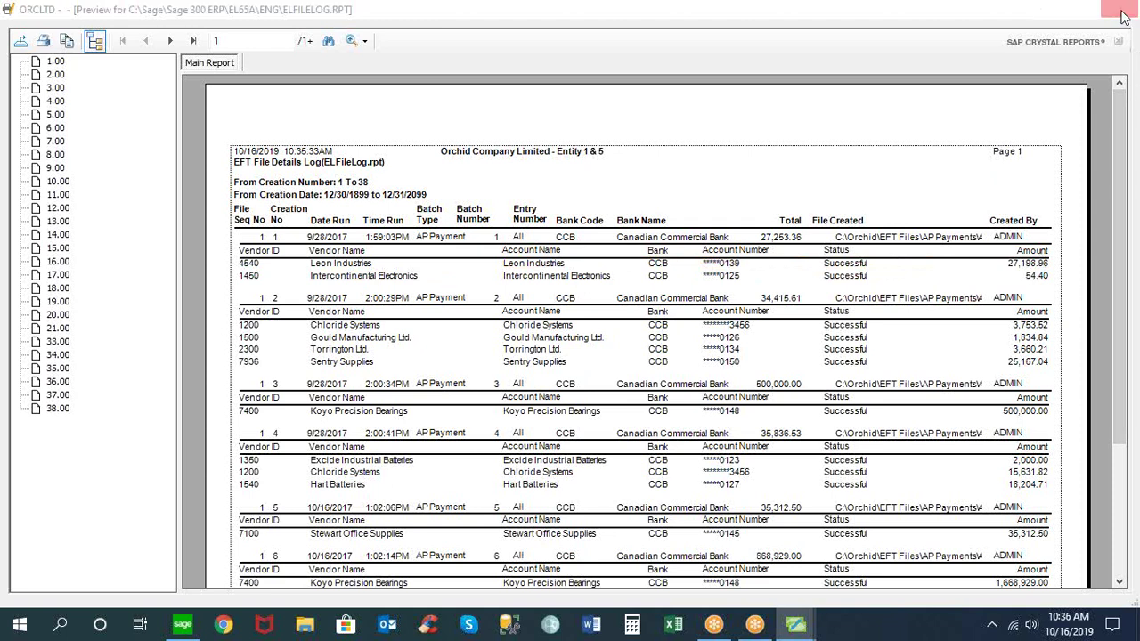
pyautogui.click(684, 378)
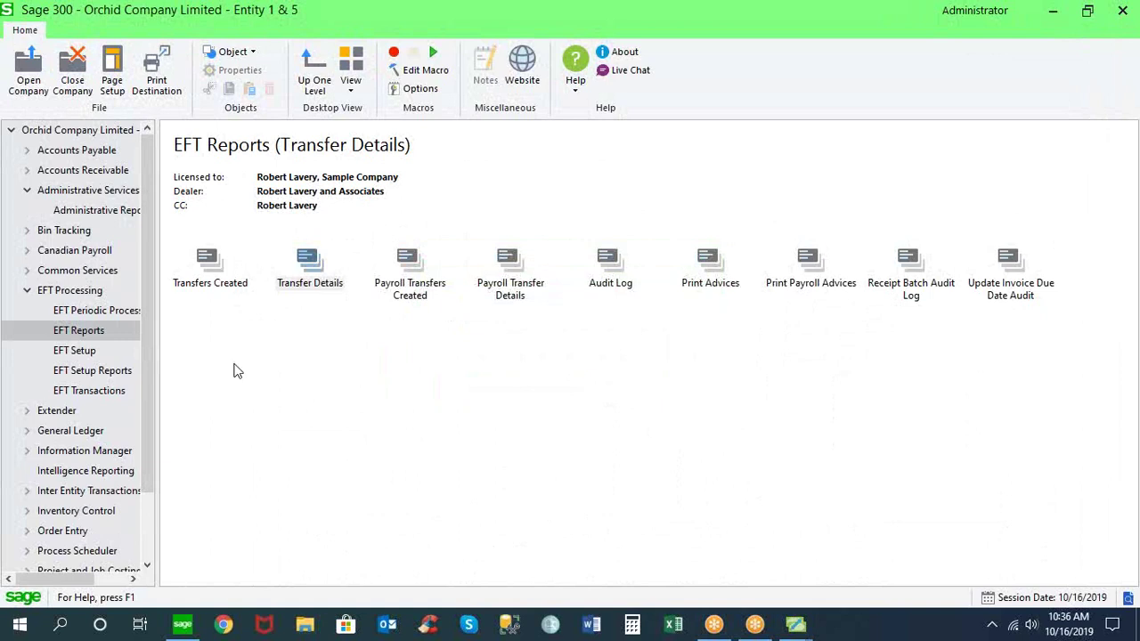
pyautogui.click(75, 292)
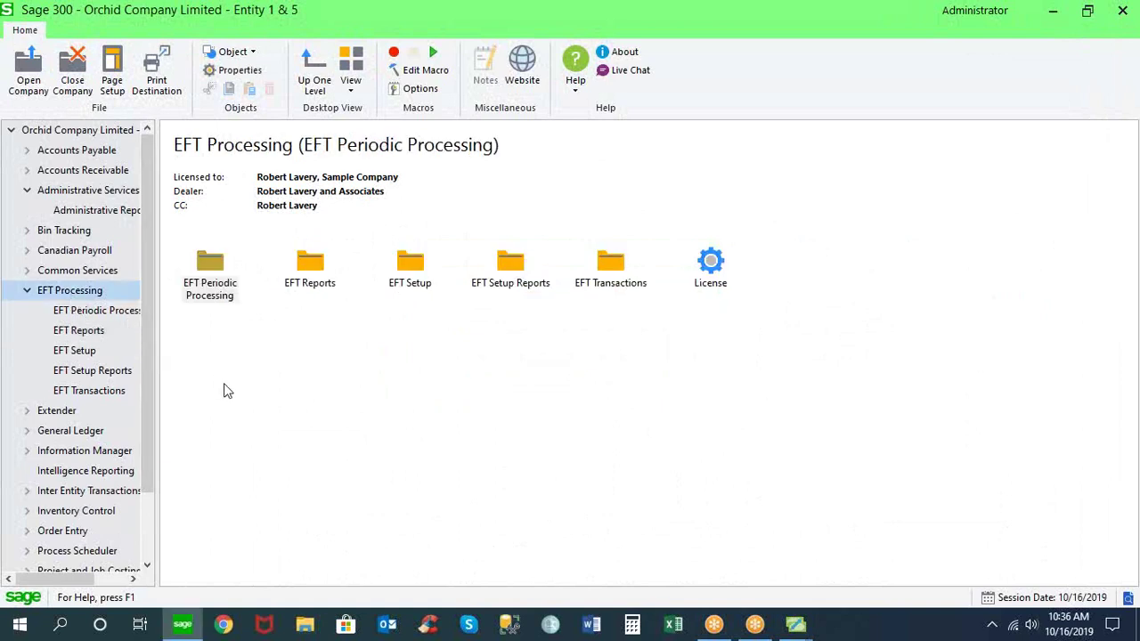